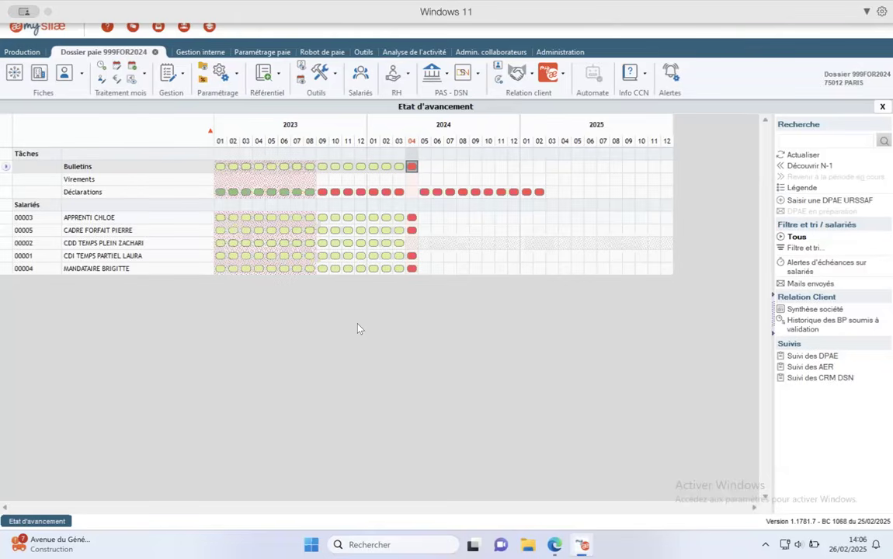
- Pass through Saisie des organismes to reach the Fiche société for payroll file 999FOR2024
left_click(15, 76)
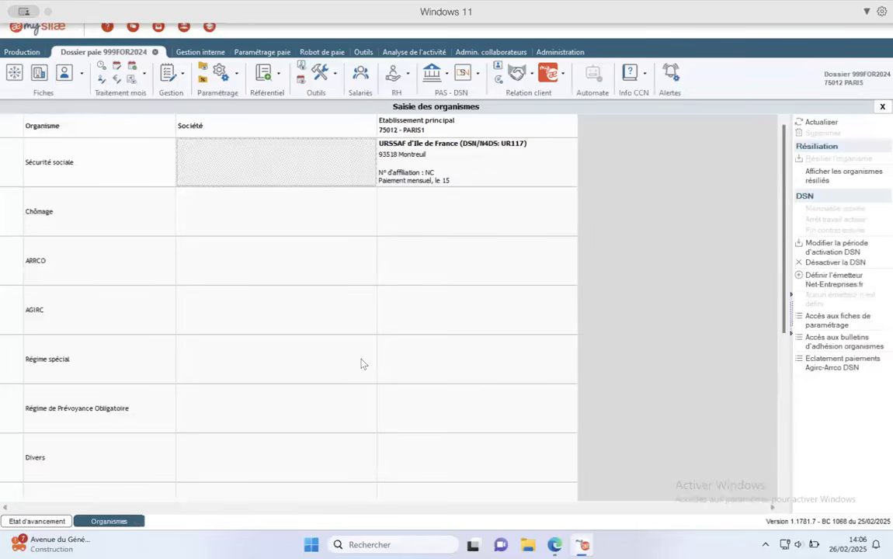
left_click(39, 73)
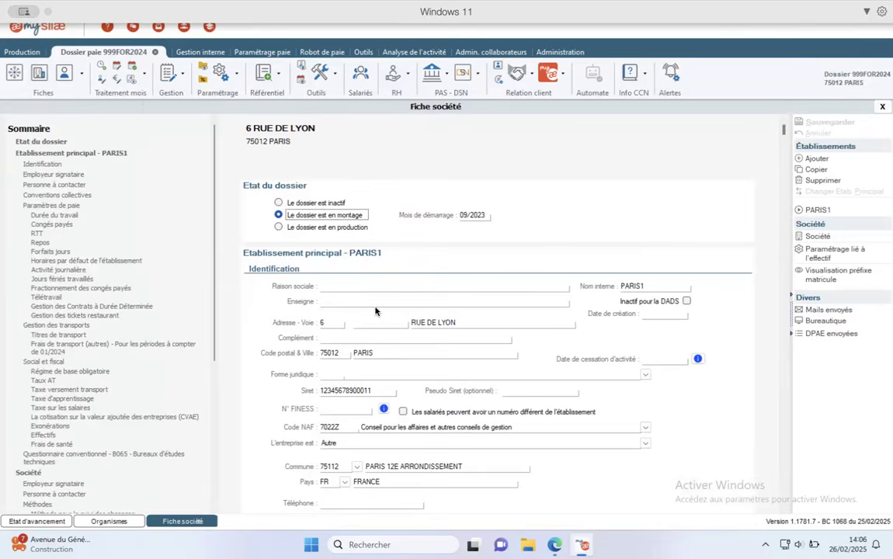
- From Employeur signataire, launch a search for a second collective agreement code beside B065
left_click(47, 176)
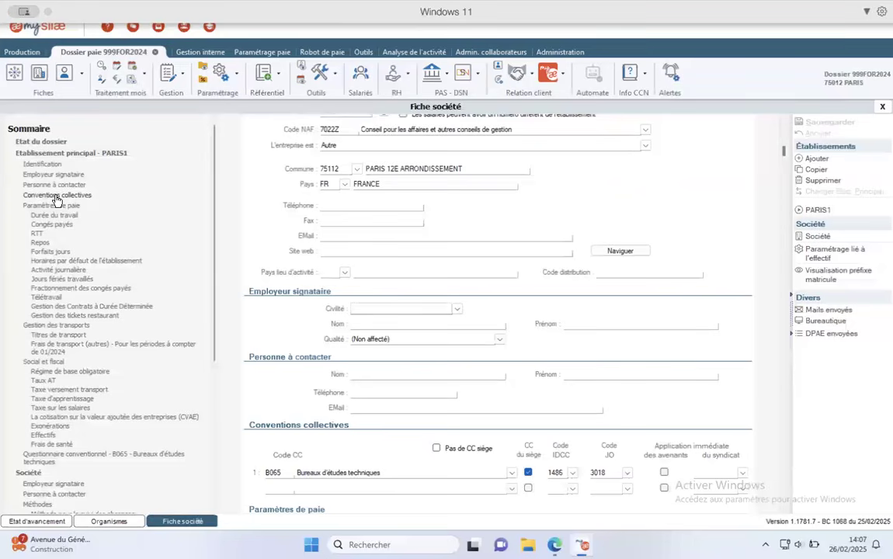
scroll(440, 297, "down", 5)
scroll(440, 296, "up", 4)
scroll(439, 298, "down", 4)
scroll(440, 297, "up", 2)
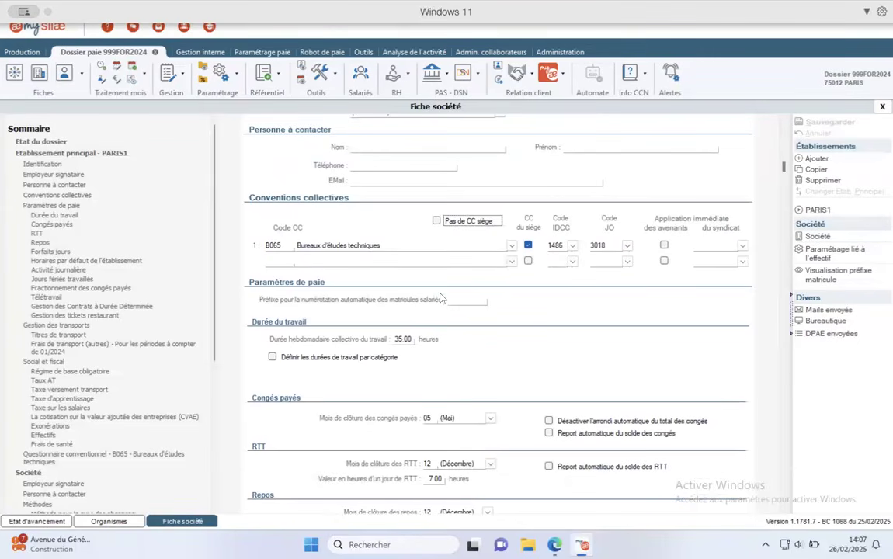
left_click(512, 262)
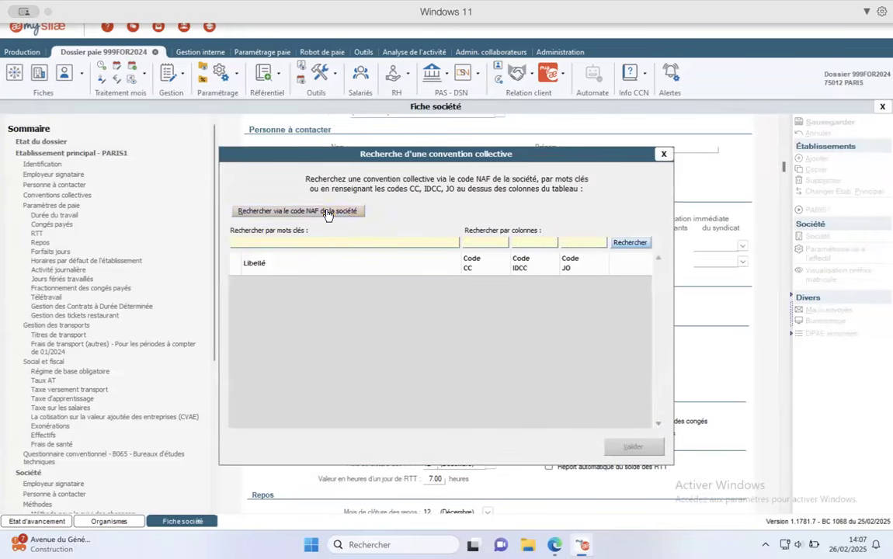
- List the agreements matching the company's NAF code, then close the search without adding one
left_click(327, 215)
scroll(335, 399, "down", 10)
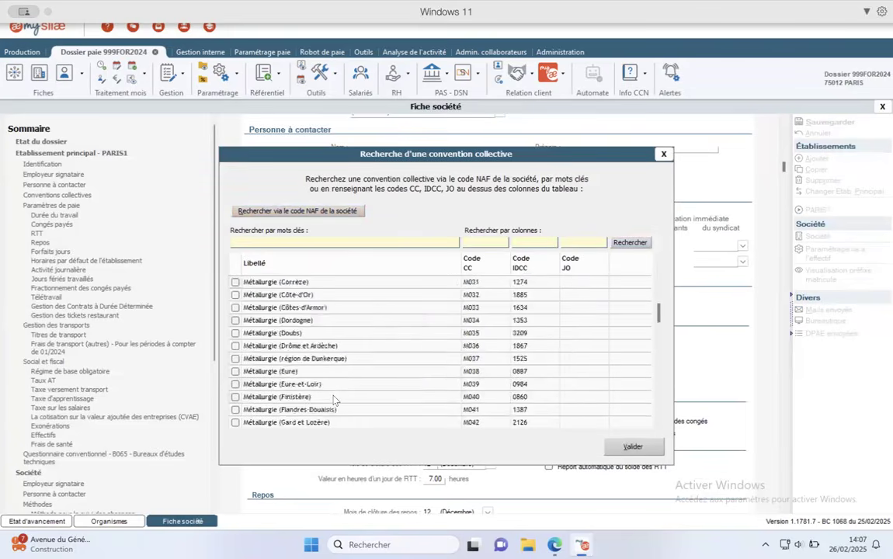
scroll(333, 399, "up", 10)
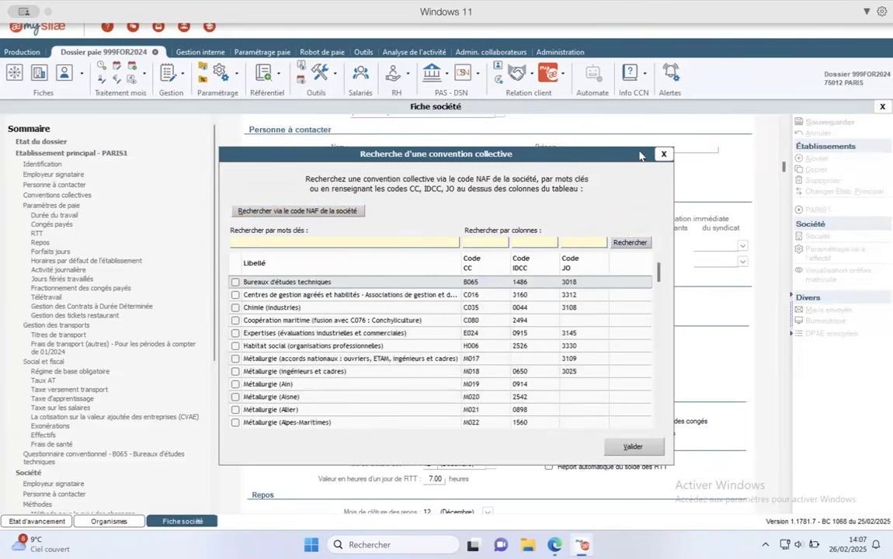
left_click(663, 154)
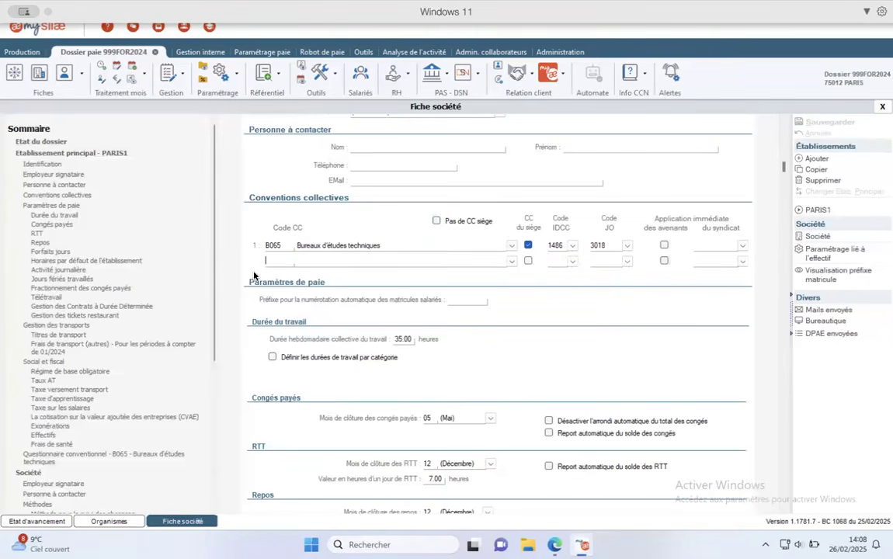
- Review the B065 questionnaire: health plan base cover only, no automatic guaranteed-pay check
scroll(196, 403, "down", 8)
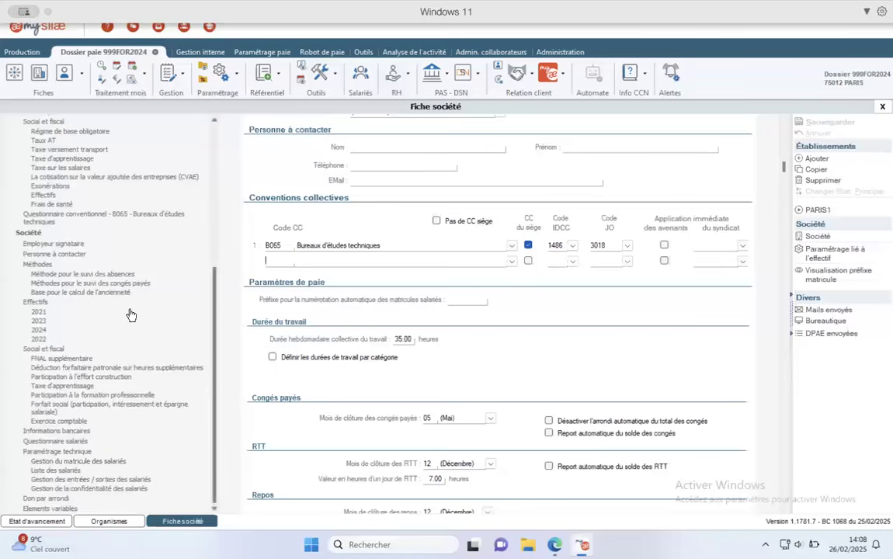
left_click(69, 220)
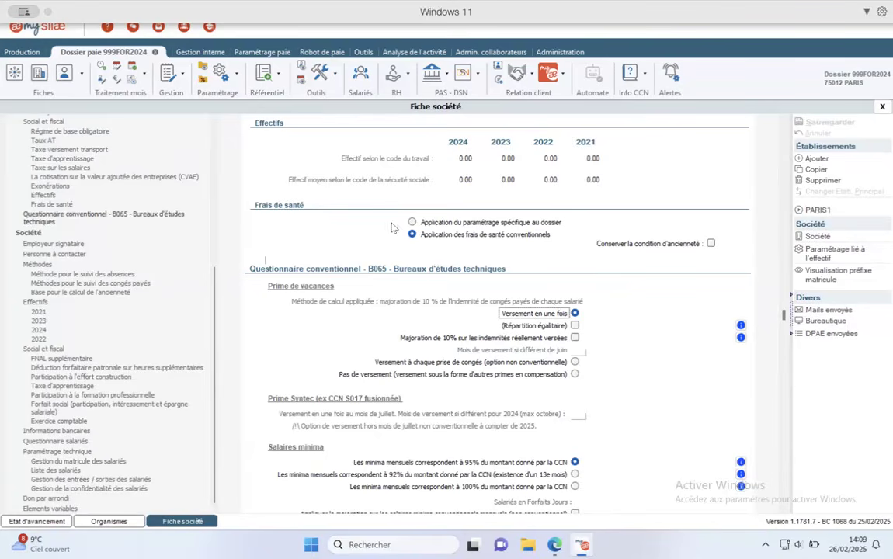
scroll(552, 314, "down", 3)
scroll(552, 313, "up", 8)
scroll(552, 311, "down", 8)
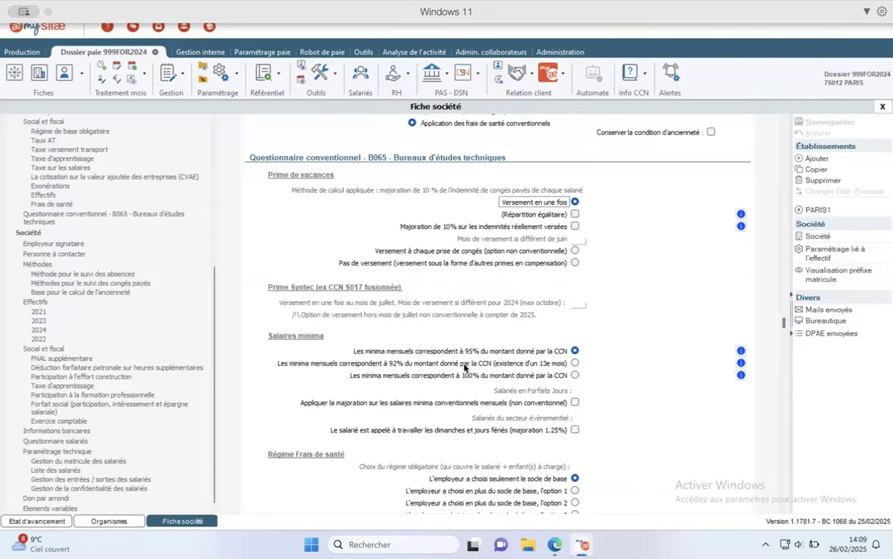
left_click_drag(784, 320, 787, 349)
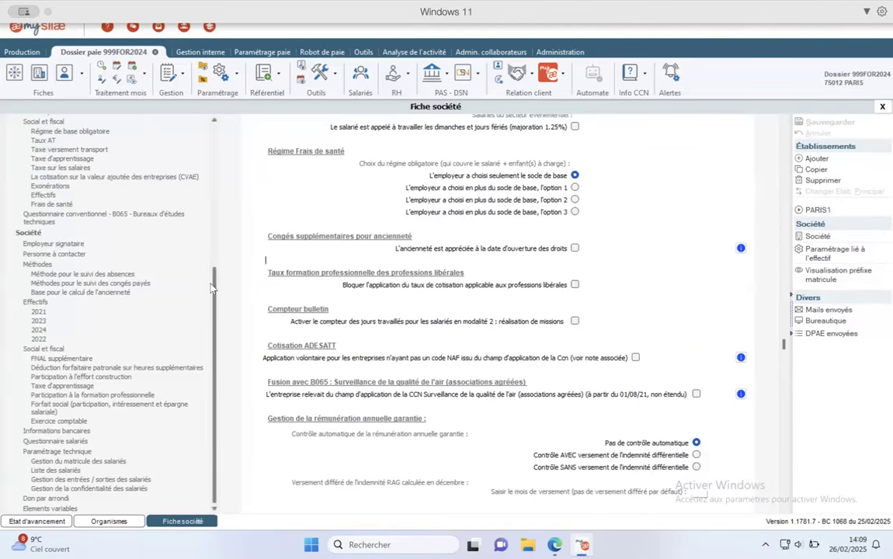
left_click_drag(215, 288, 218, 145)
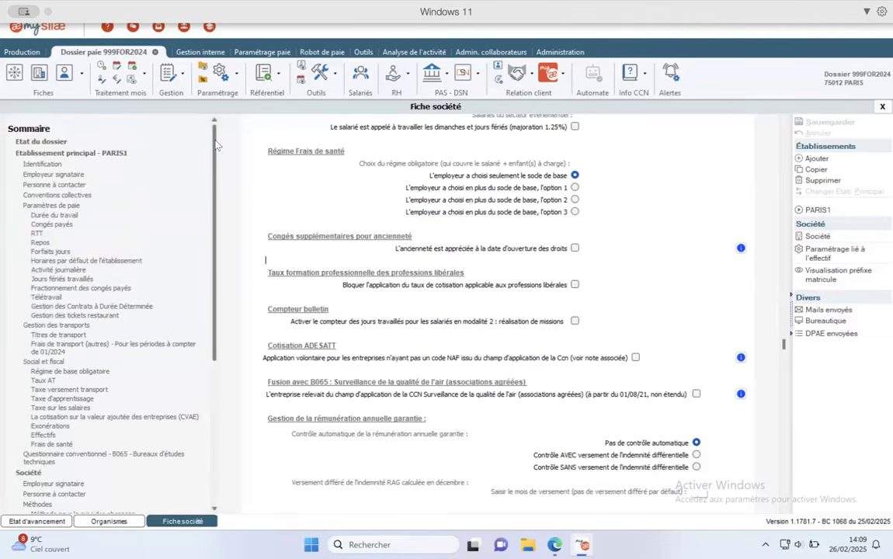
- Browse the contact person and pay parameters sections, ending at the meal voucher settings
left_click(42, 188)
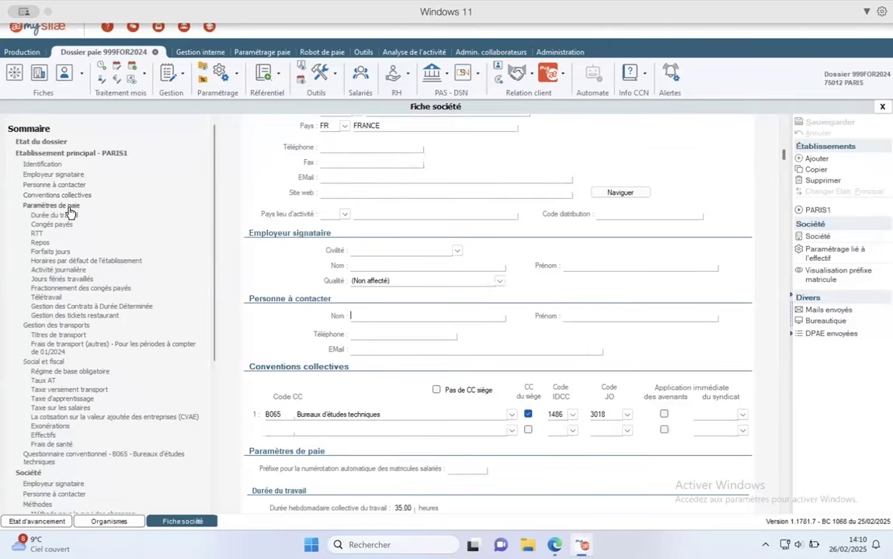
left_click(68, 207)
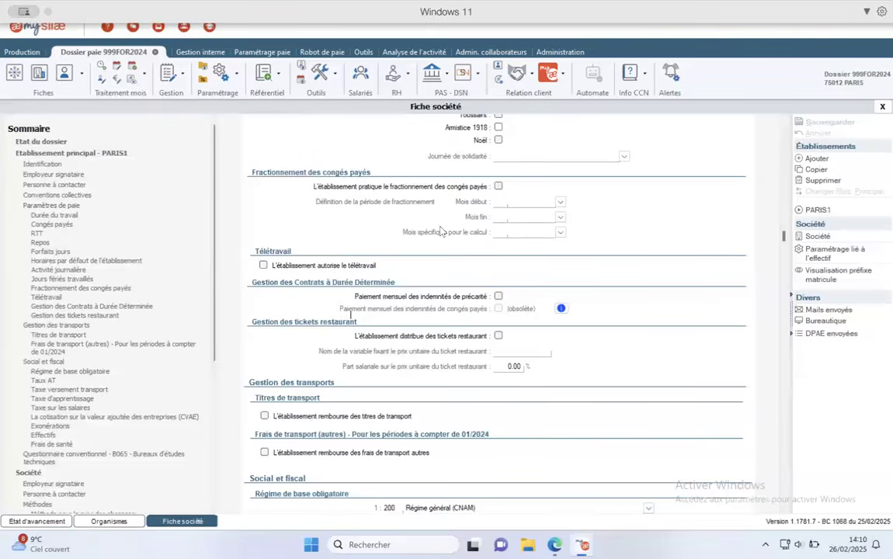
scroll(440, 230, "up", 4)
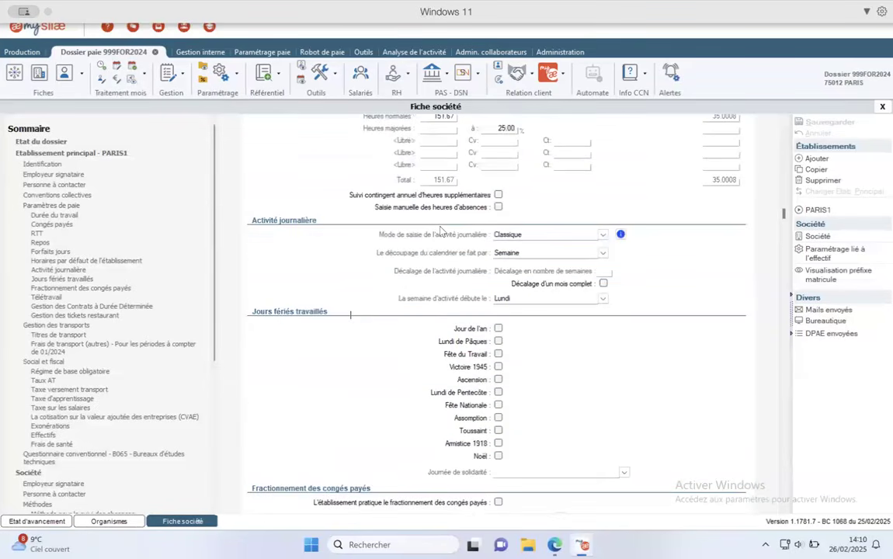
scroll(441, 231, "down", 1)
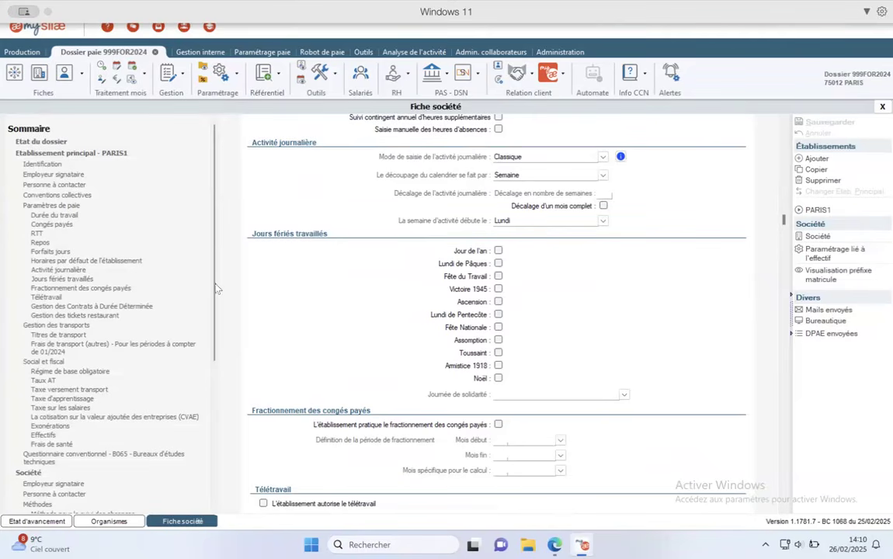
left_click_drag(217, 289, 219, 369)
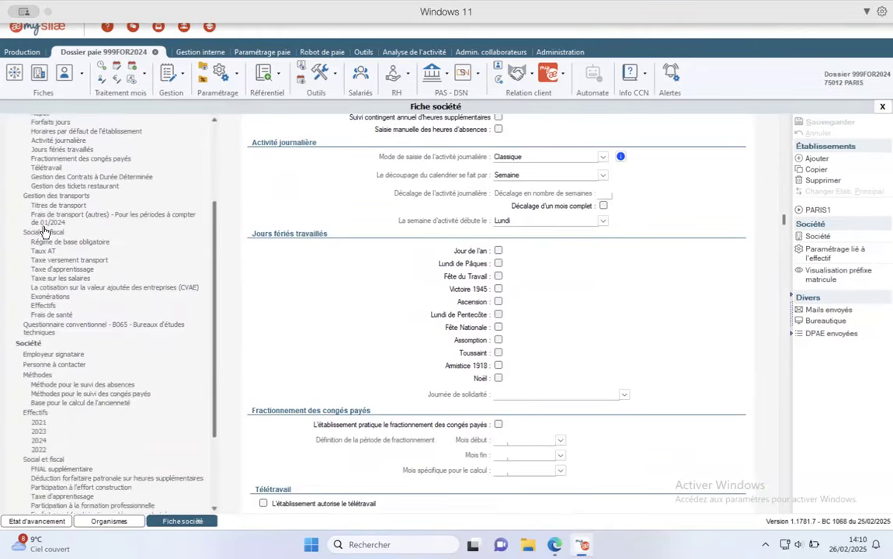
left_click(94, 188)
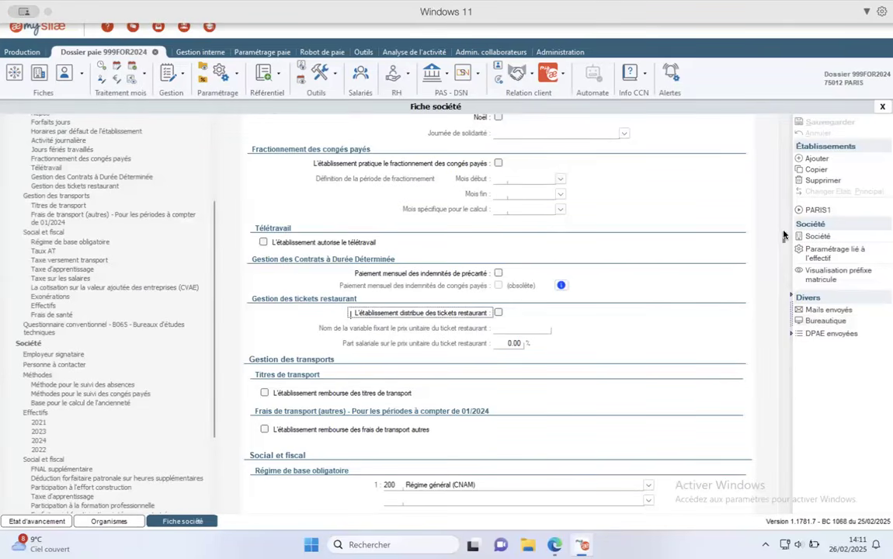
left_click(811, 250)
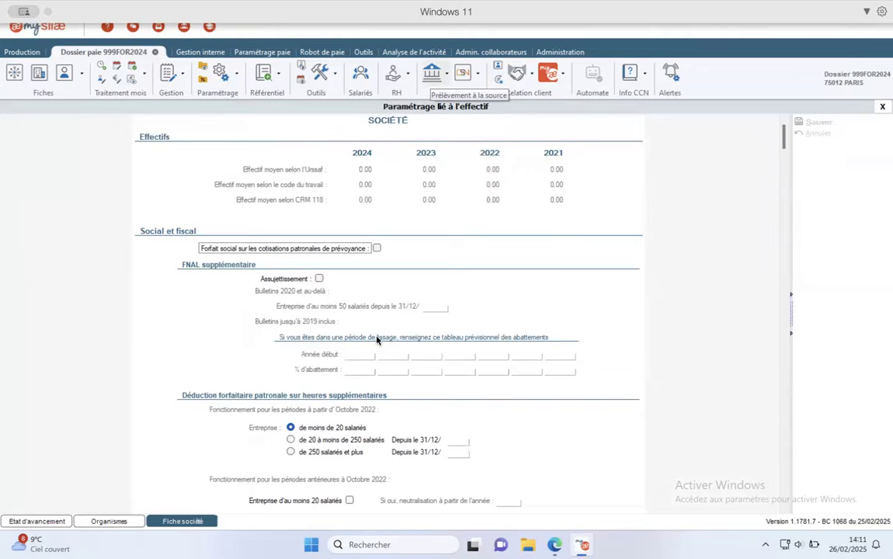
scroll(556, 351, "down", 10)
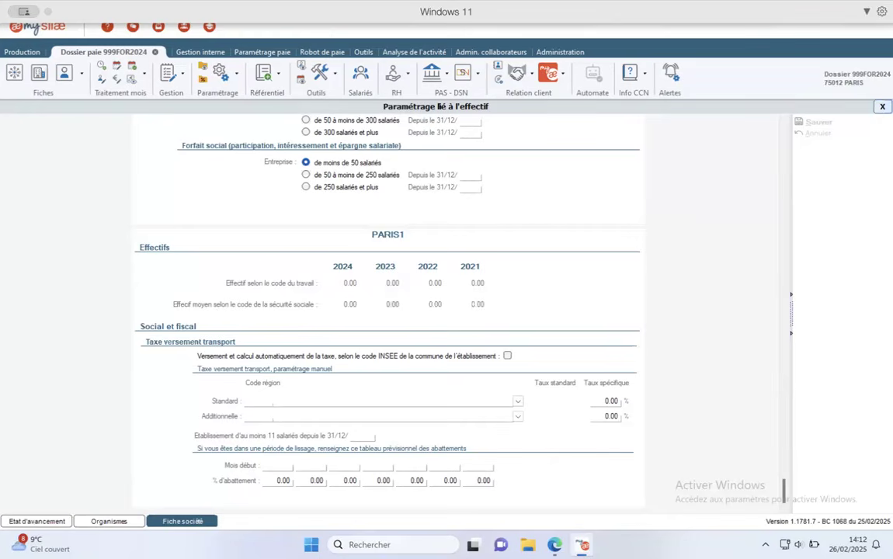
left_click(883, 107)
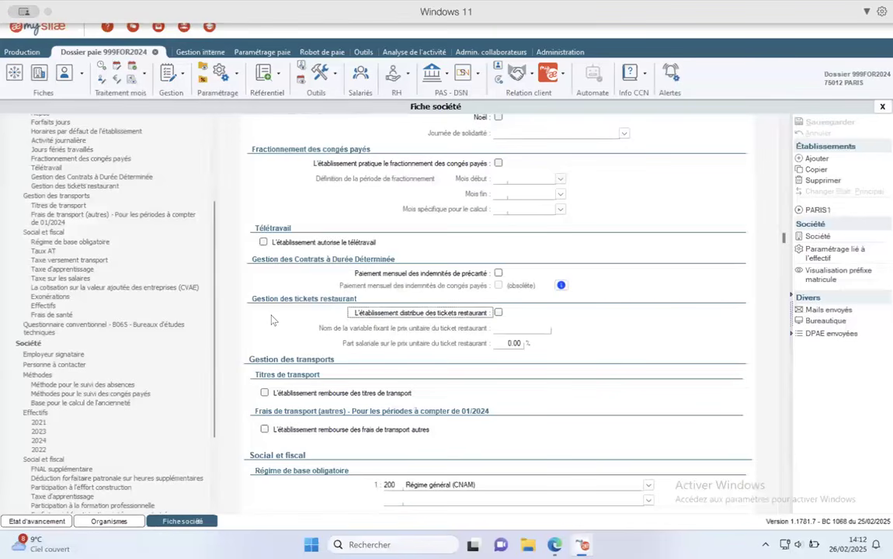
- Review the Taux AT section, entering 01, then bring up the Fiches salariés employee list
left_click(43, 252)
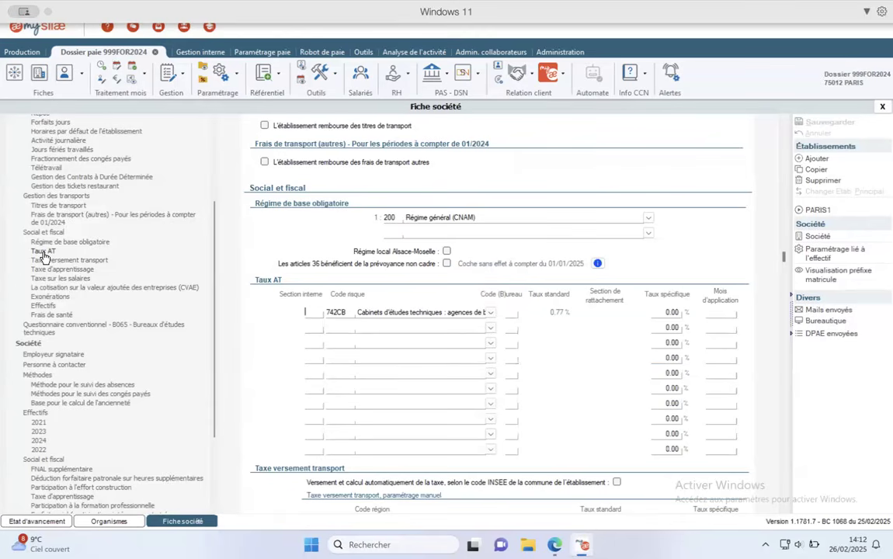
type("01")
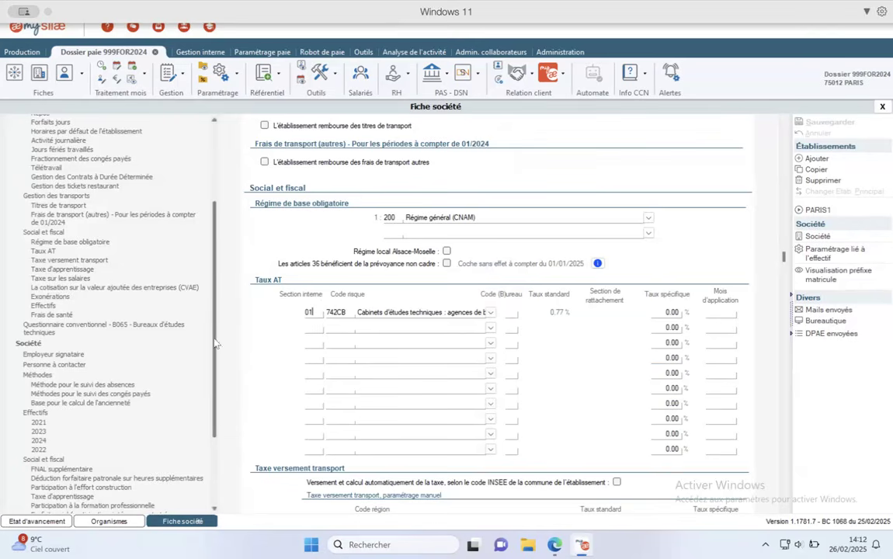
scroll(210, 302, "down", 3)
scroll(212, 245, "up", 6)
scroll(207, 326, "down", 7)
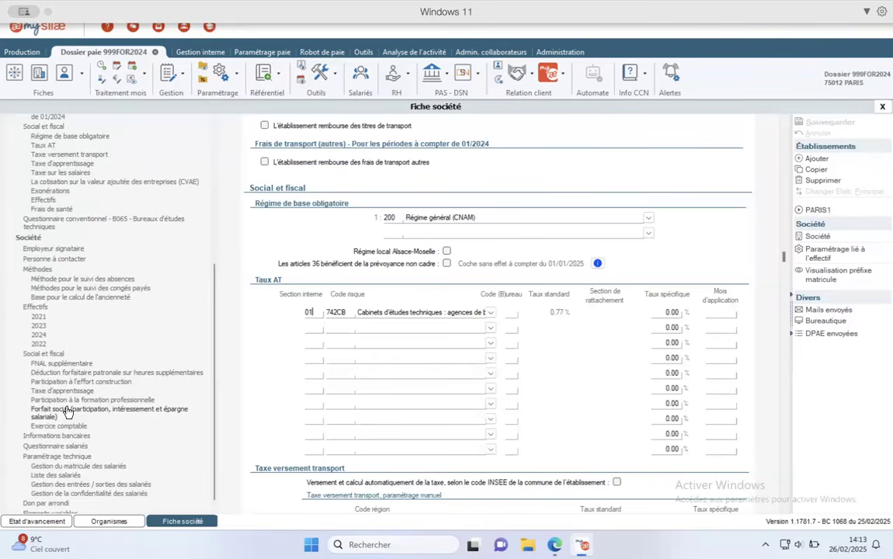
left_click(64, 75)
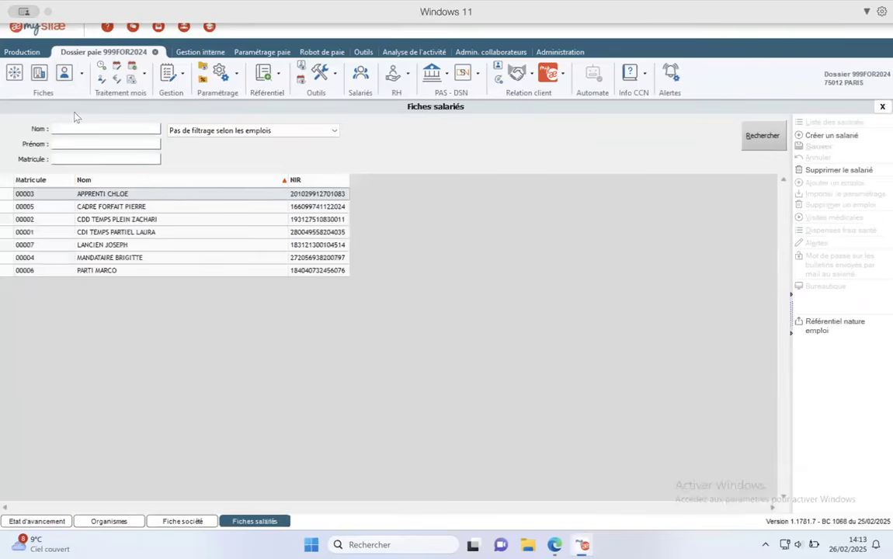
- Open the CADRE FORFAIT employee's record from the Fiches salariés list
double_click(134, 209)
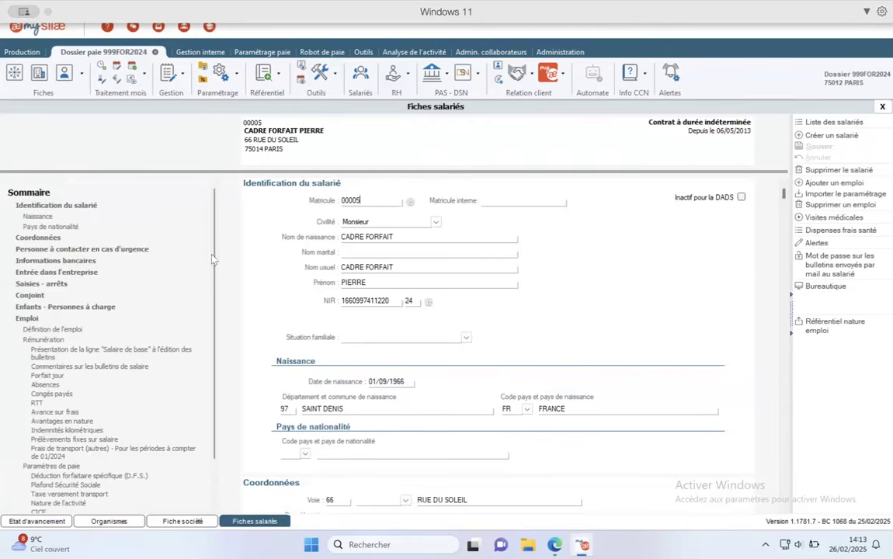
- In Emploi, enter contract code 01 (CDI) and check the Directeur financier job definition
scroll(189, 249, "down", 3)
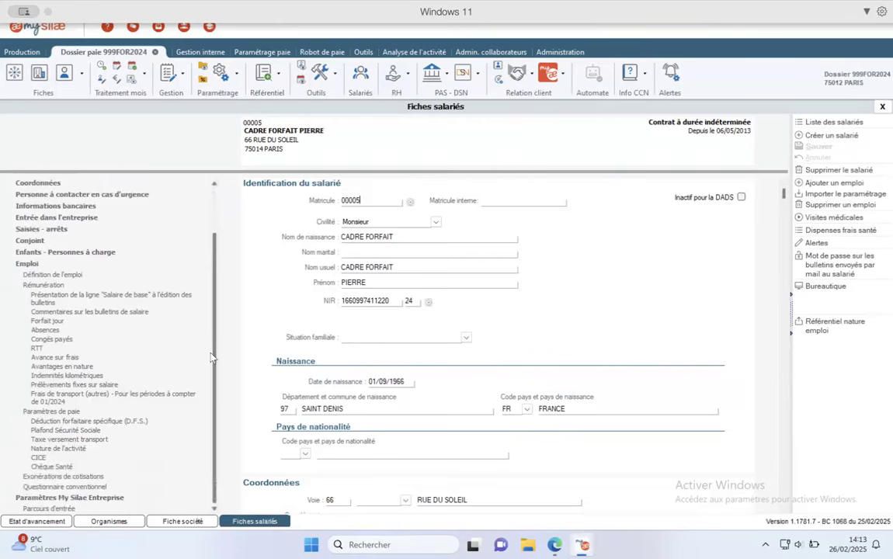
left_click(27, 264)
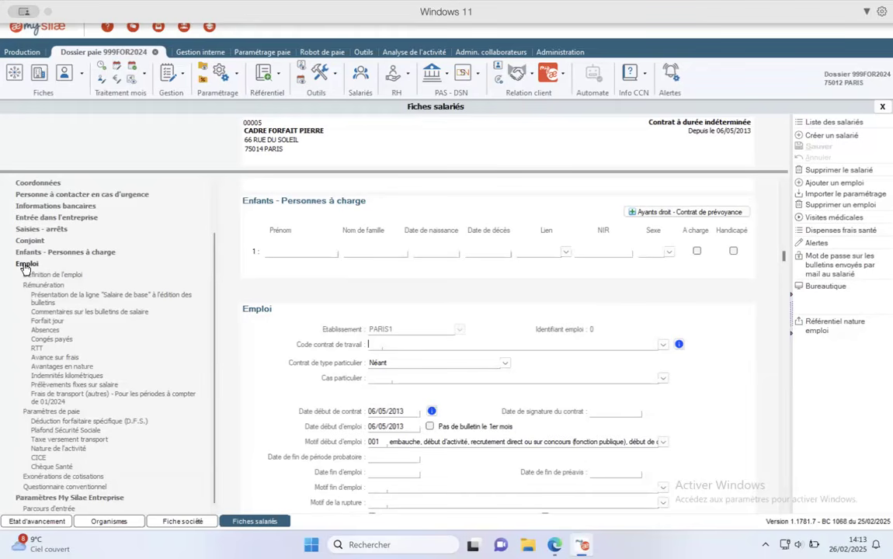
type("01")
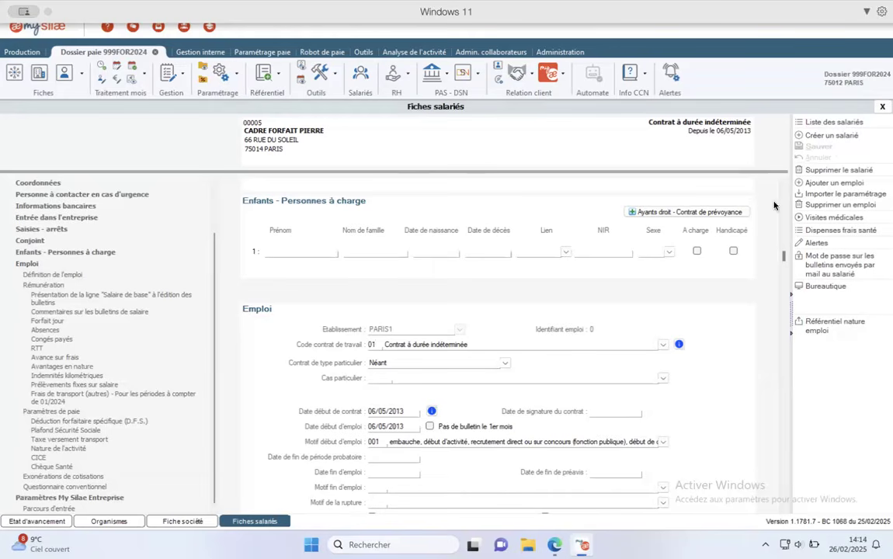
scroll(785, 272, "down", 5)
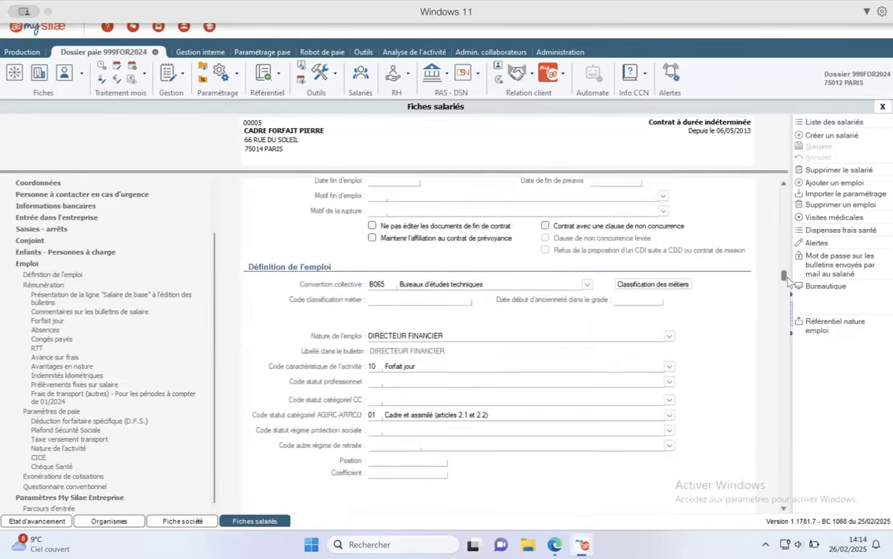
scroll(788, 281, "down", 1)
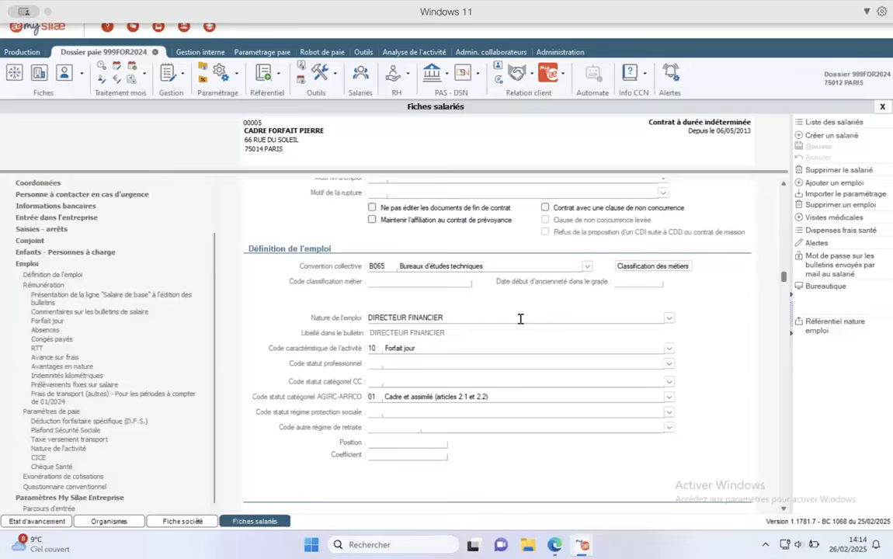
left_click(638, 268)
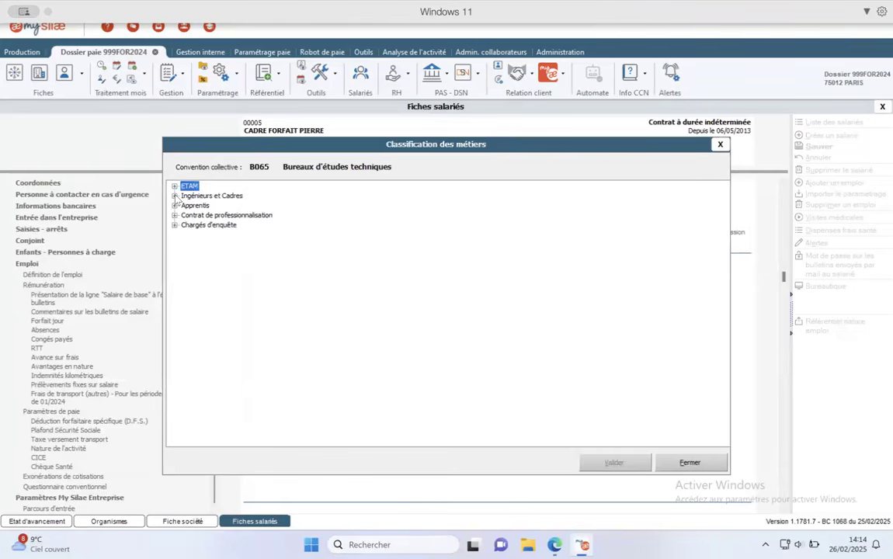
left_click(175, 196)
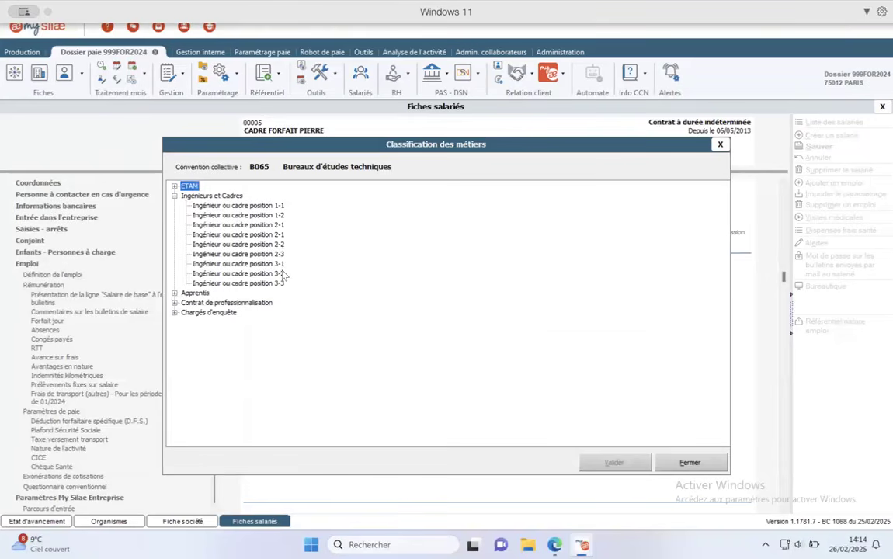
mouse_move(284, 274)
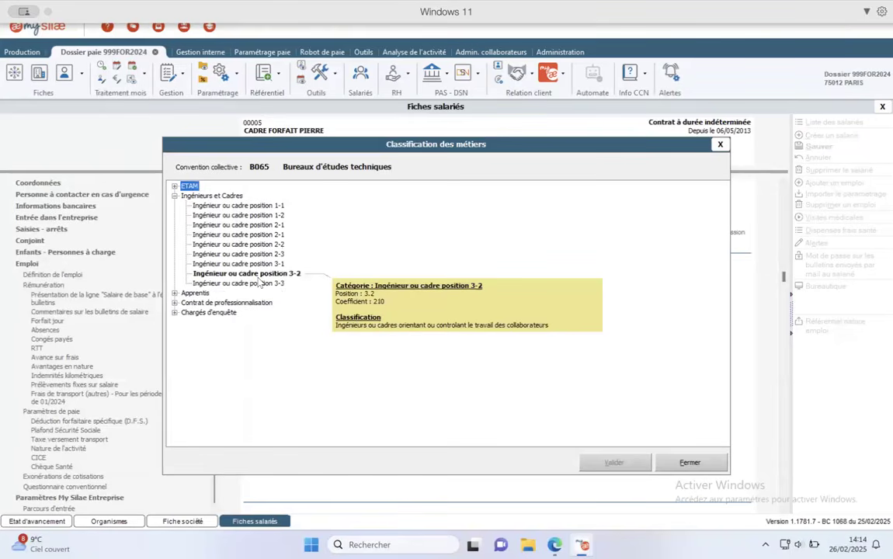
left_click(720, 145)
mouse_move(785, 277)
left_mouse_down()
mouse_move(787, 290)
mouse_move(787, 281)
left_mouse_up()
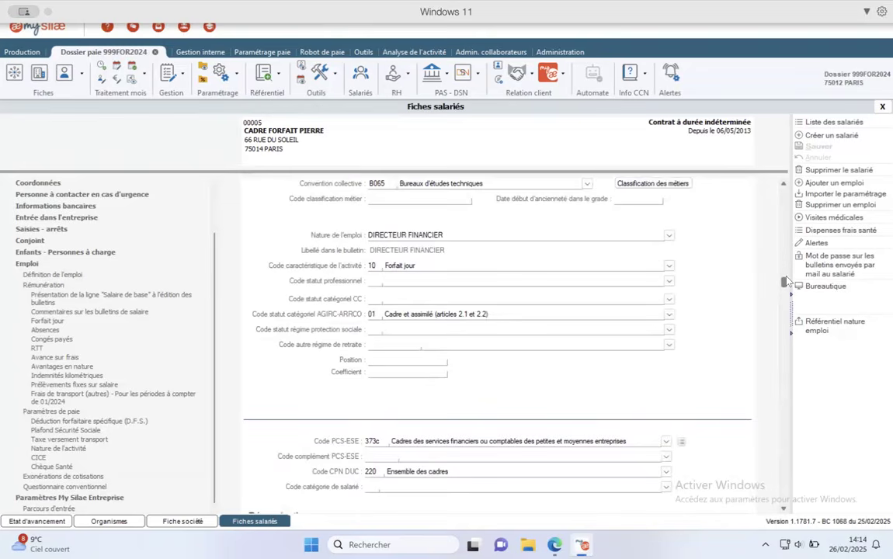
left_click_drag(785, 281, 789, 295)
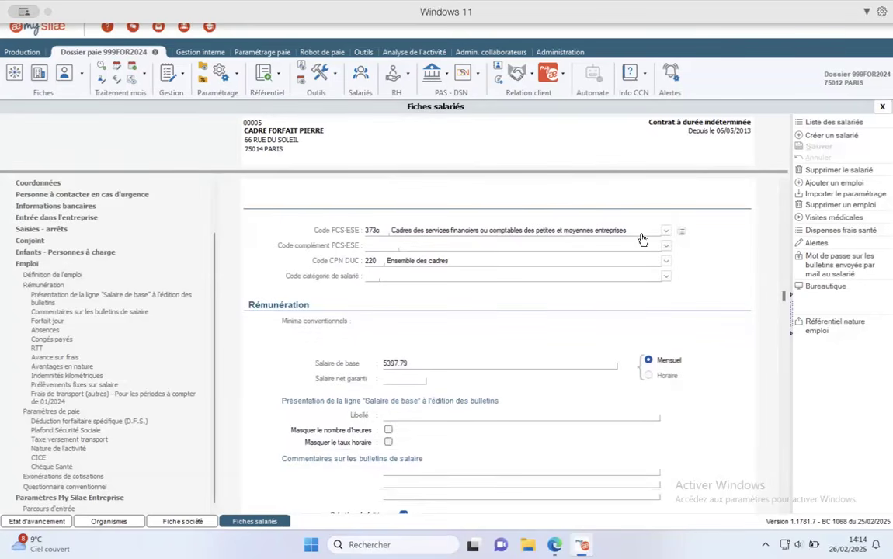
scroll(709, 268, "up", 1)
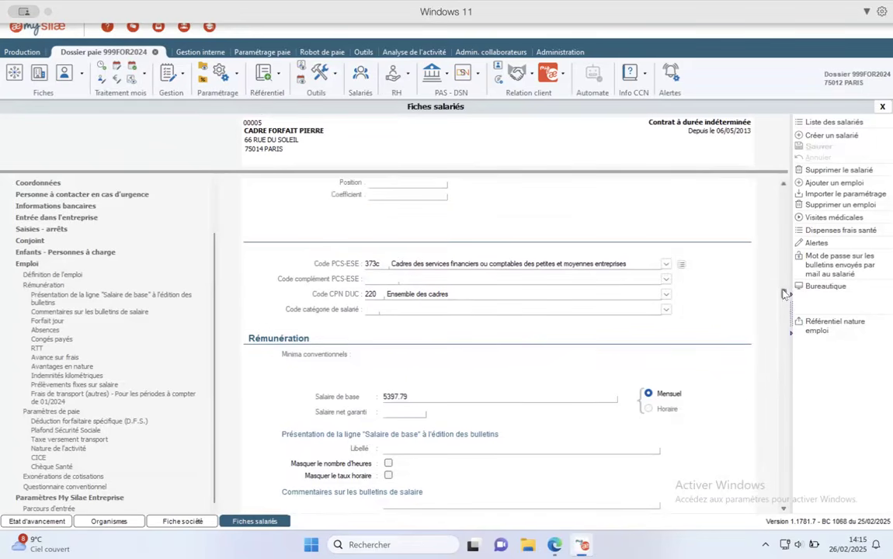
left_click_drag(784, 294, 786, 302)
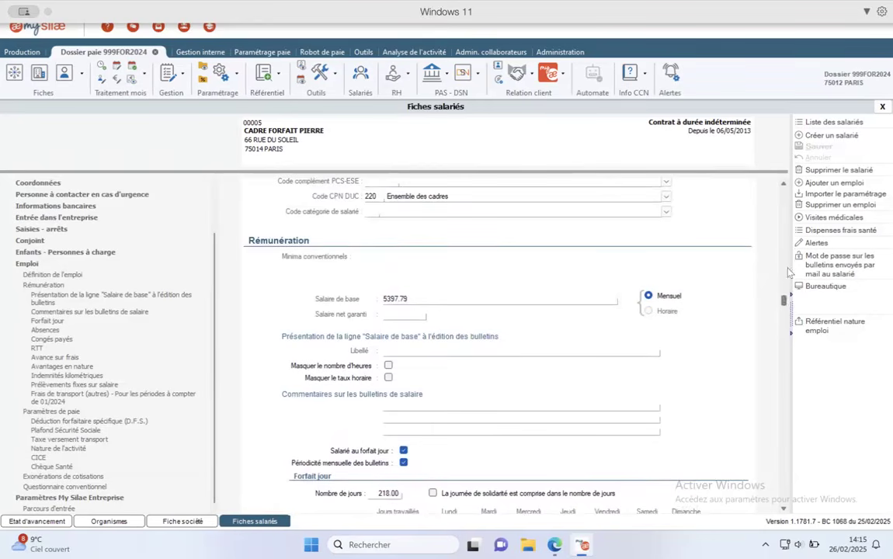
scroll(670, 296, "up", 5)
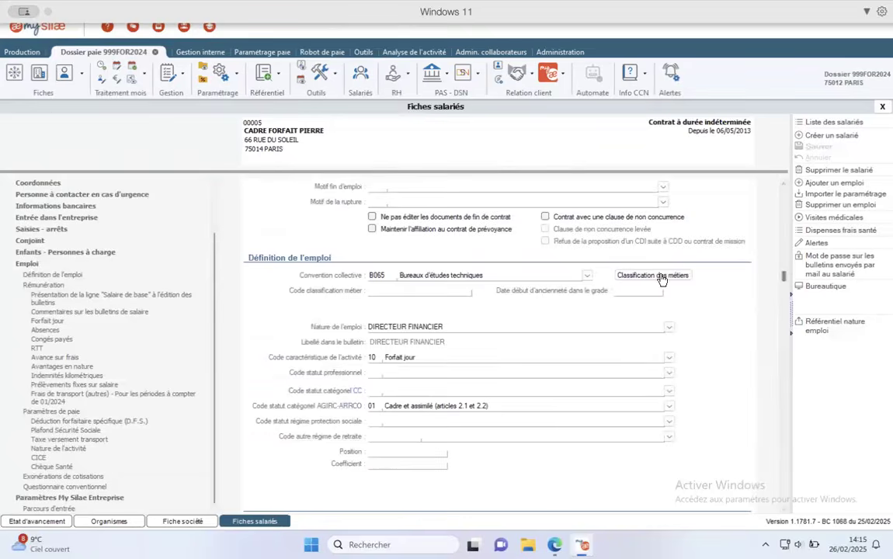
- Apply classification Ingénieur ou cadre position 3-2 (B065.02.008, position 3.2, coefficient 210)
left_click(653, 275)
left_click(174, 195)
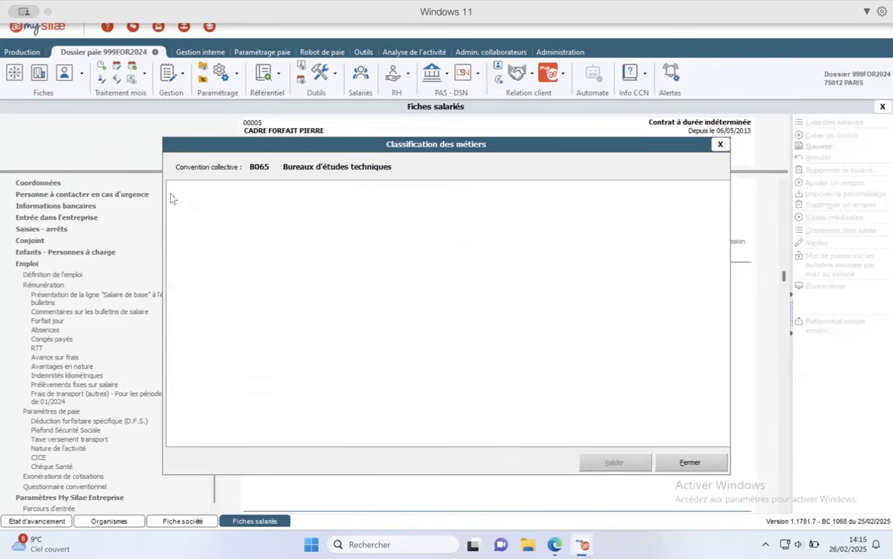
left_click(238, 274)
left_click(614, 462)
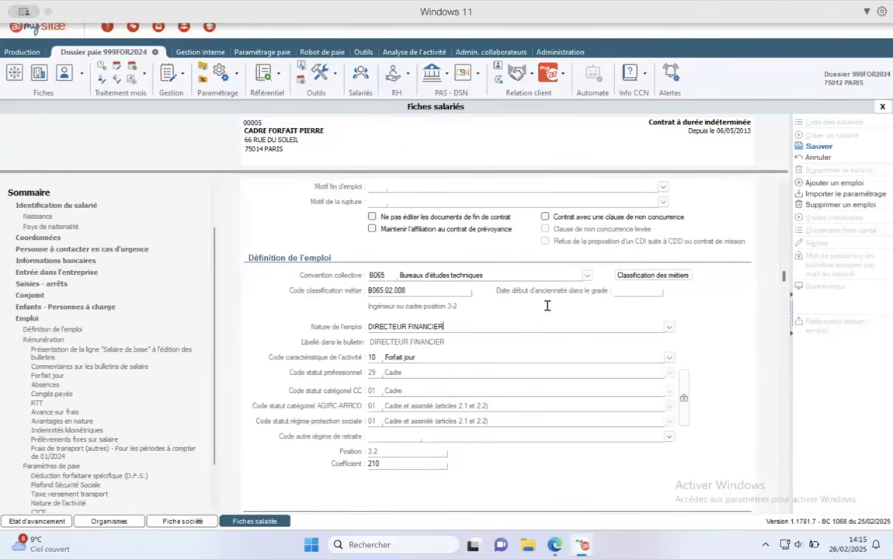
scroll(786, 289, "down", 5)
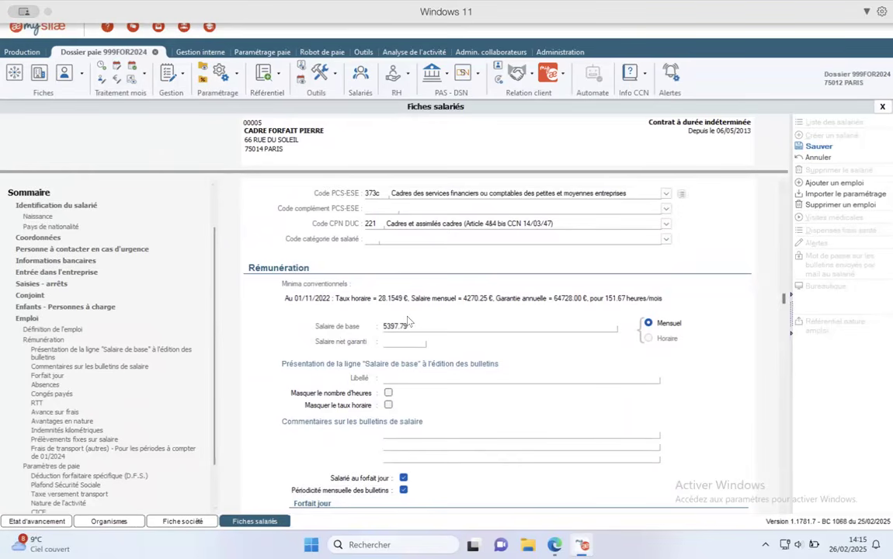
left_click_drag(784, 298, 786, 304)
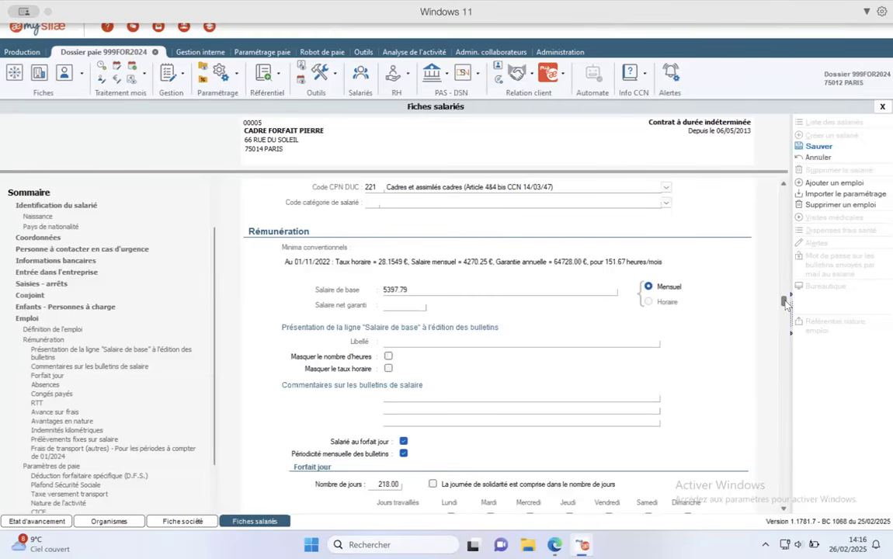
left_click_drag(786, 303, 789, 321)
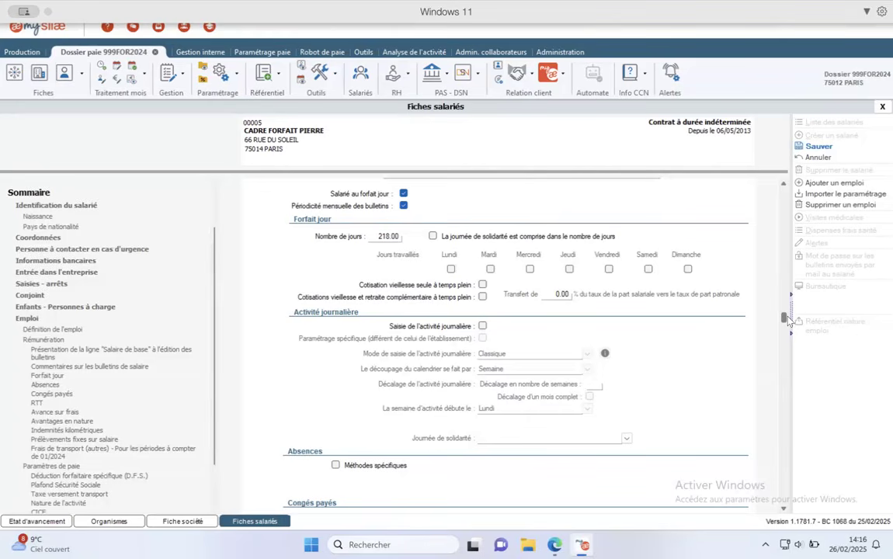
scroll(788, 320, "down", 1)
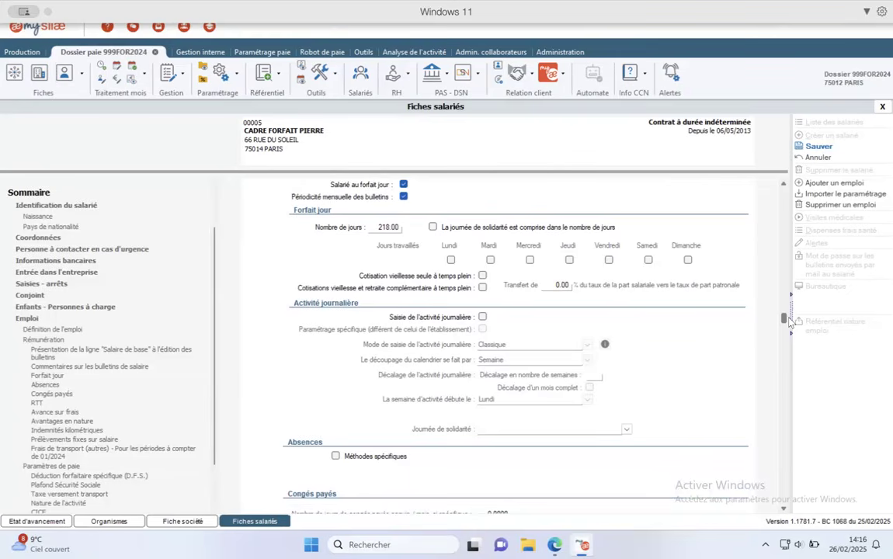
left_click_drag(784, 318, 789, 336)
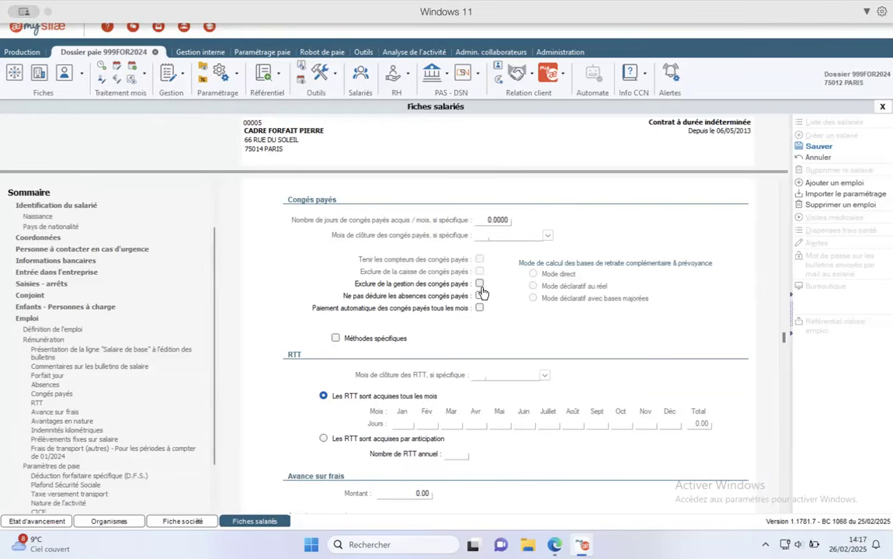
mouse_move(785, 341)
left_mouse_down()
mouse_move(789, 363)
mouse_move(789, 354)
left_mouse_up()
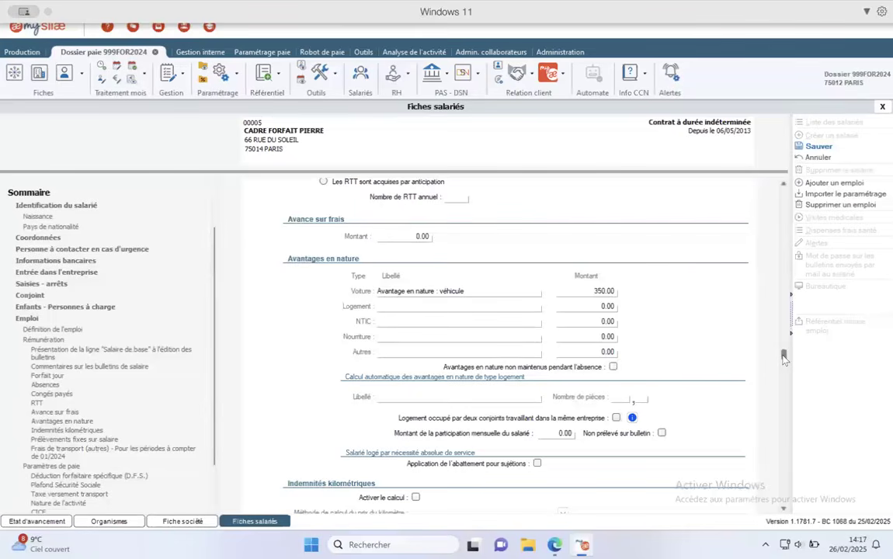
left_click_drag(785, 359, 785, 366)
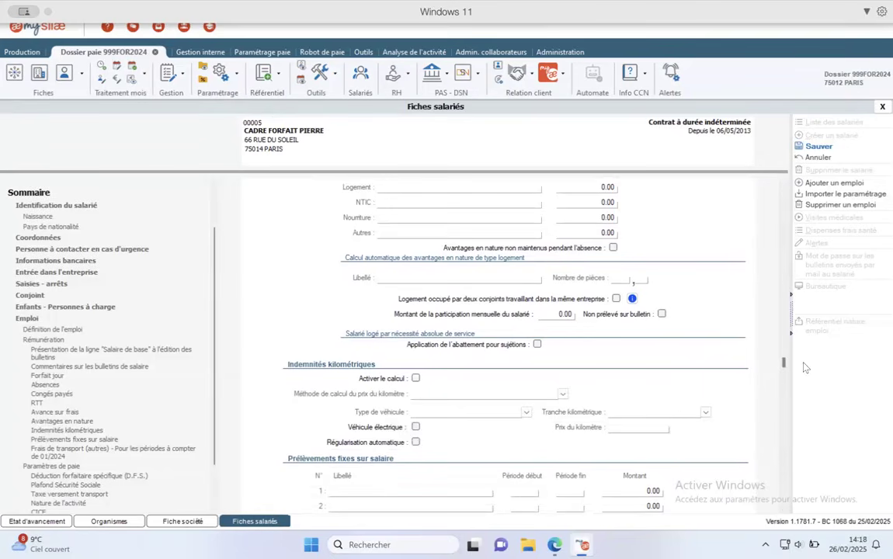
scroll(790, 376, "down", 4)
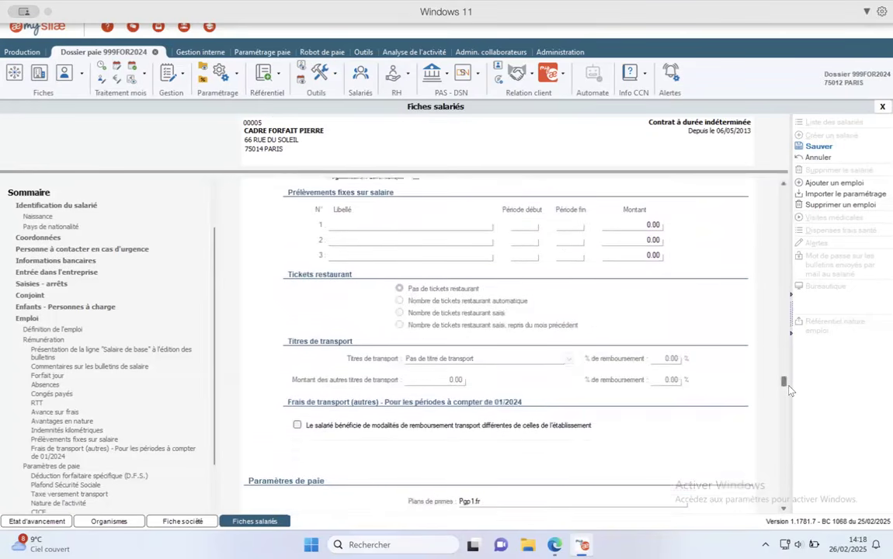
left_click_drag(790, 383, 790, 381)
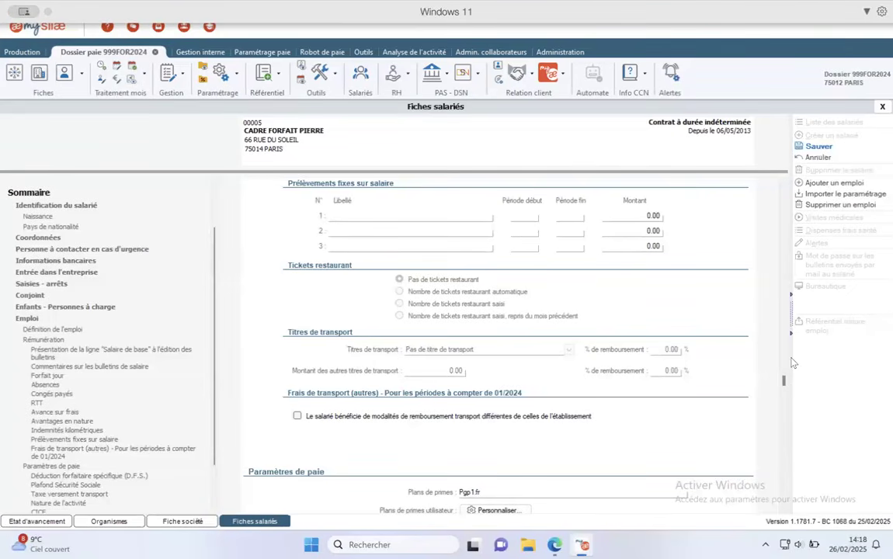
left_click_drag(784, 382, 787, 387)
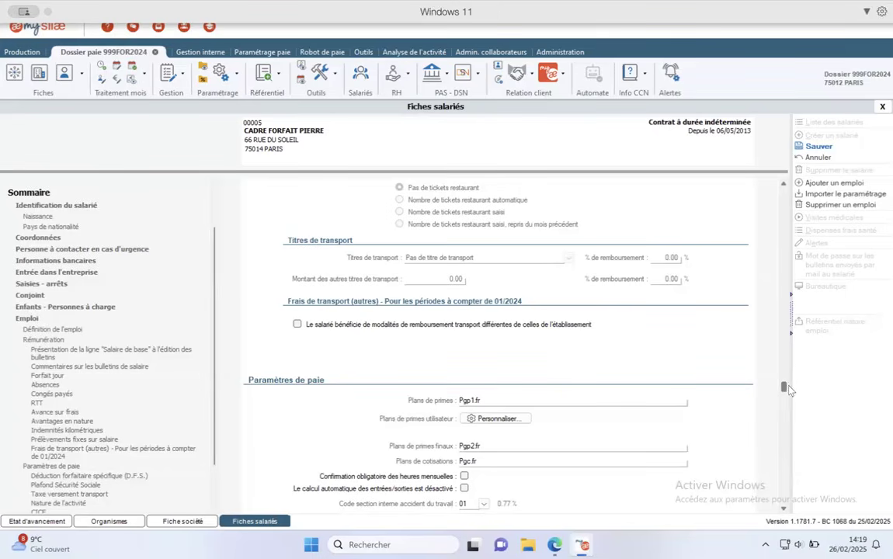
scroll(787, 388, "down", 3)
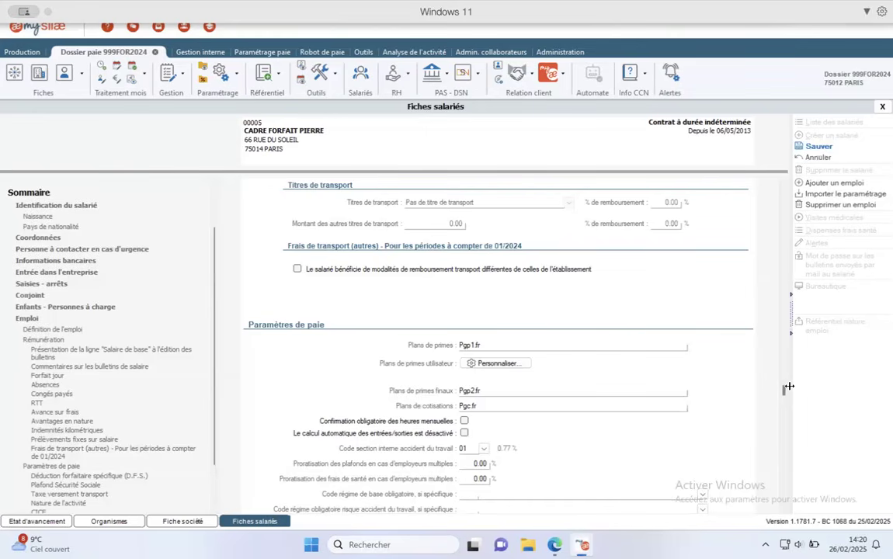
left_click_drag(786, 387, 792, 455)
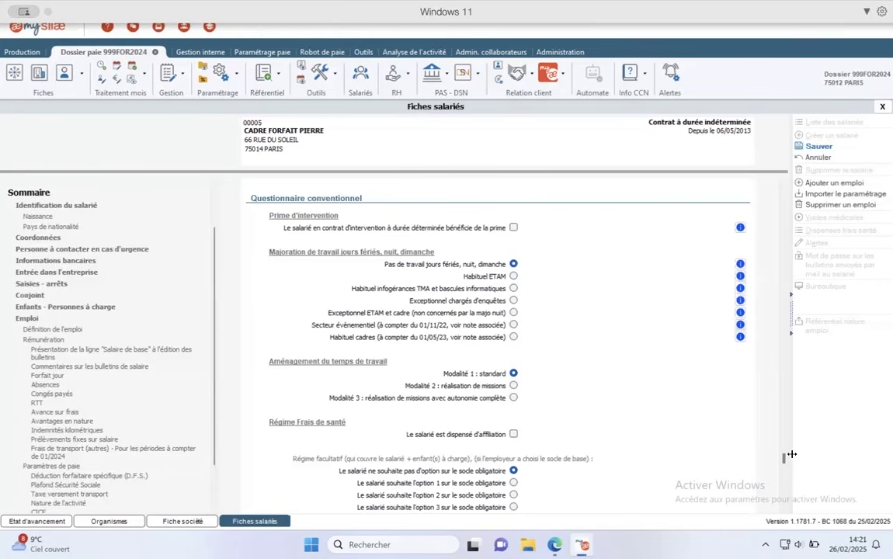
scroll(785, 464, "down", 1)
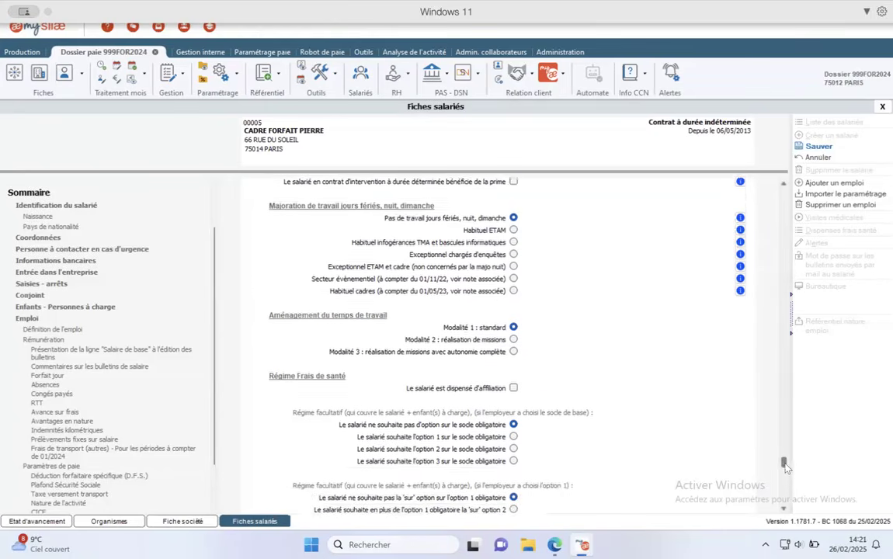
scroll(786, 466, "down", 4)
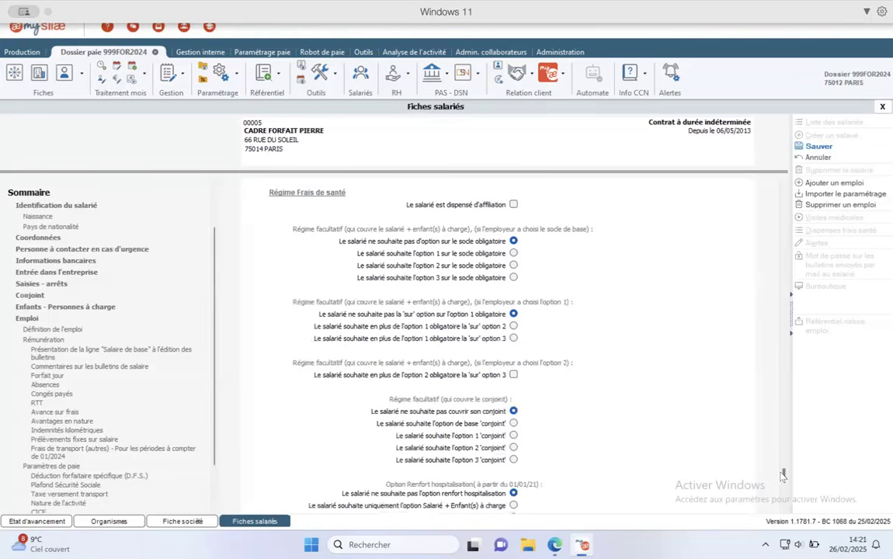
left_click_drag(783, 475, 786, 507)
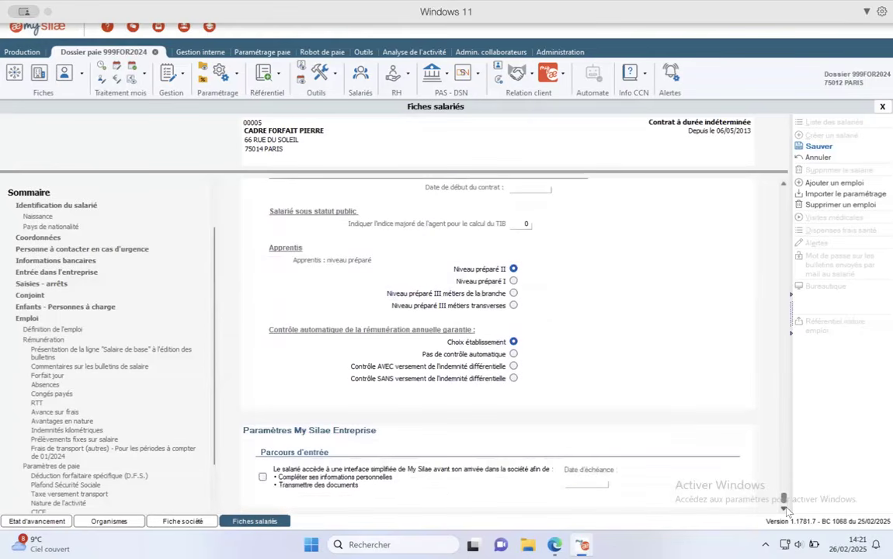
- Close the employee record and answer Oui to save its changes
left_click(882, 106)
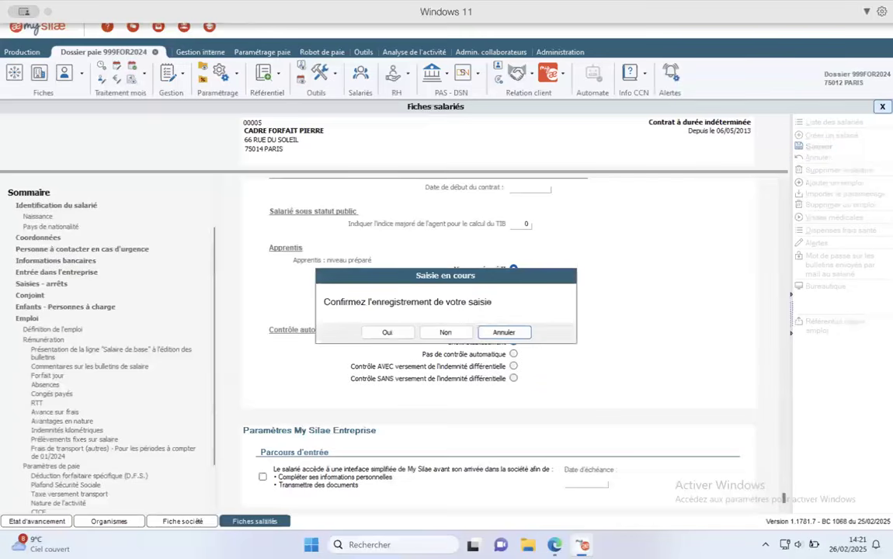
left_click(380, 333)
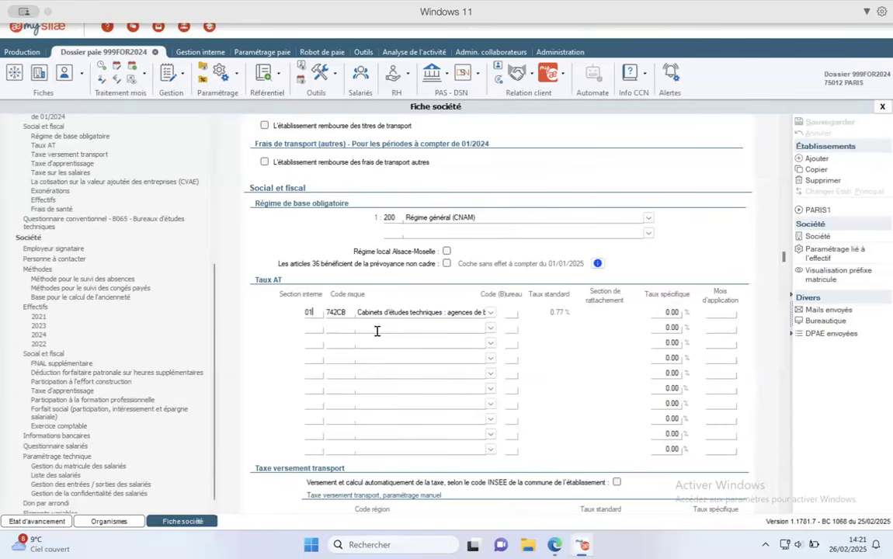
- Show the Saisie des organismes grid and select the URSSAF and ARRCO Société entries
left_click(15, 74)
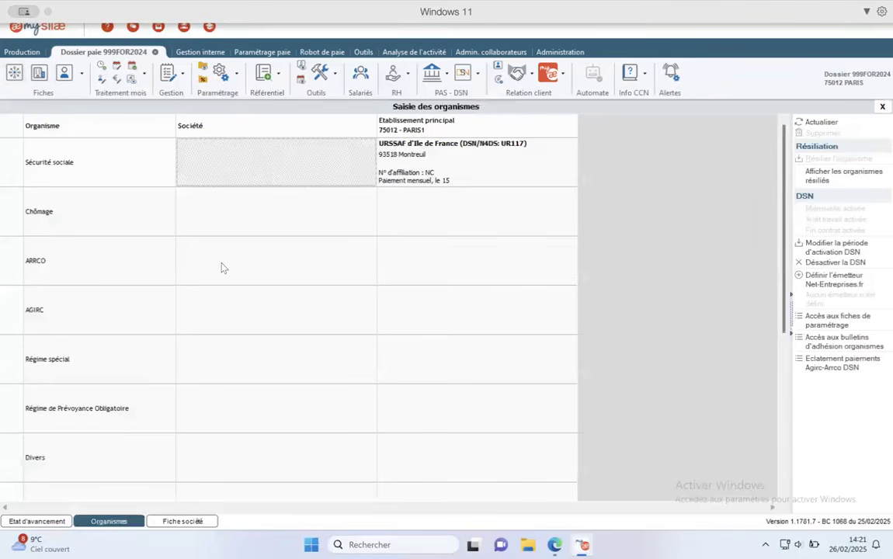
left_click(453, 153)
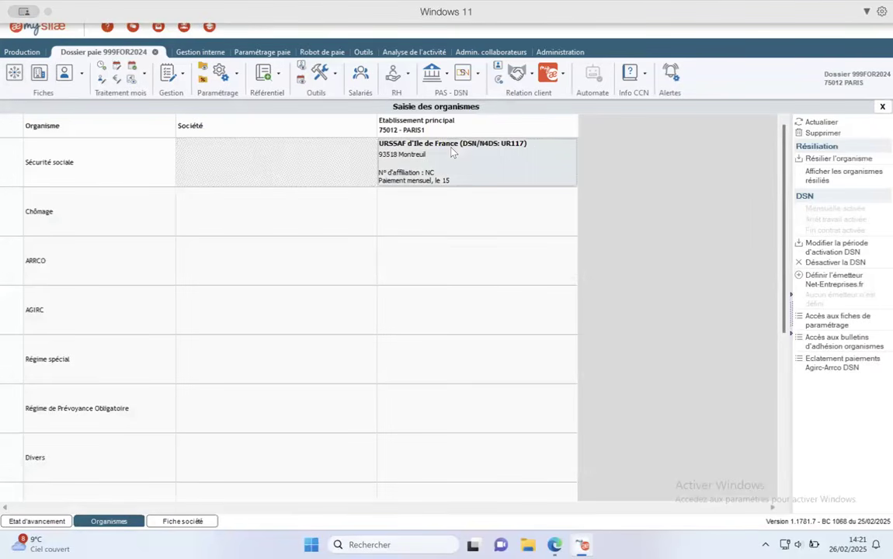
scroll(687, 200, "down", 1)
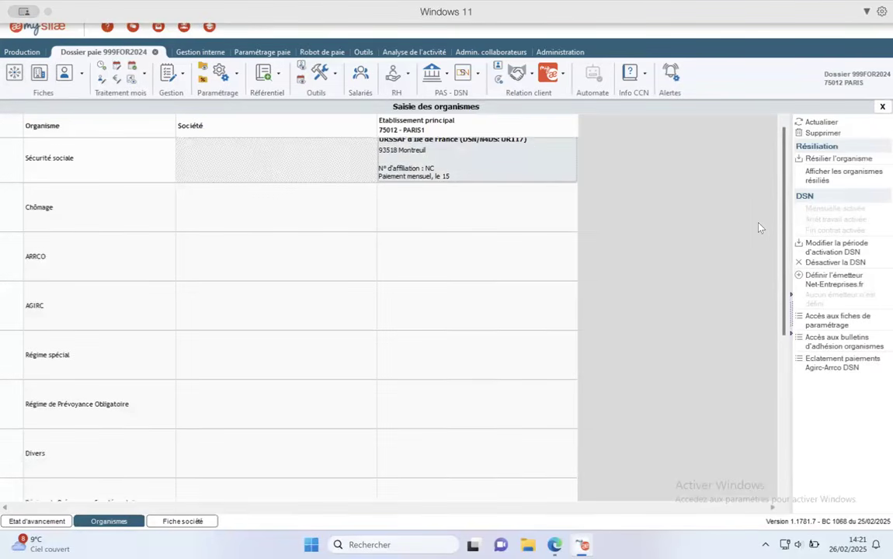
scroll(786, 136, "up", 1)
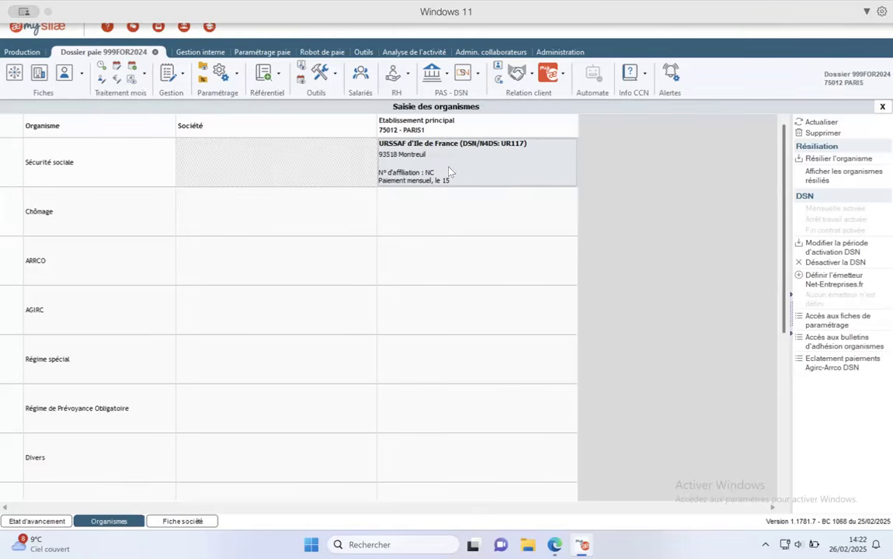
left_click(219, 266)
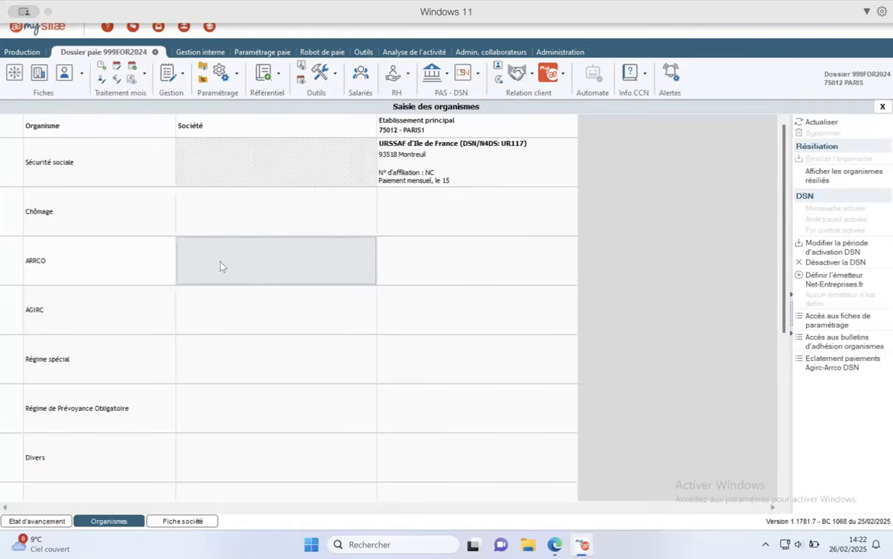
double_click(221, 266)
left_click_drag(727, 142, 610, 174)
left_click(650, 171)
left_click(217, 405)
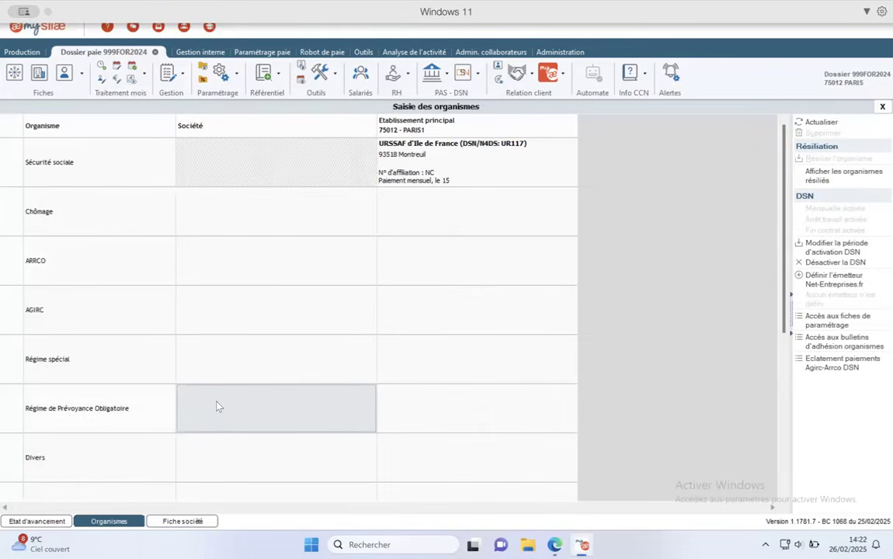
scroll(218, 405, "down", 5)
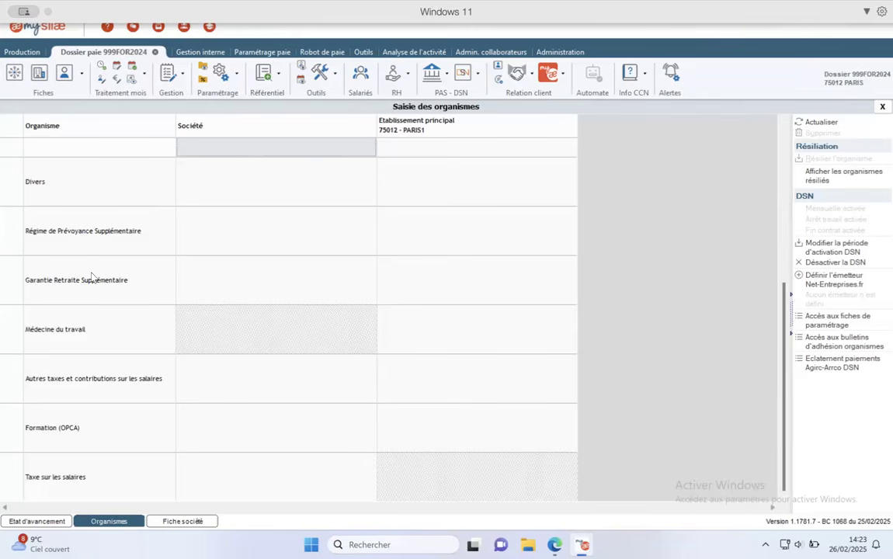
left_click(838, 319)
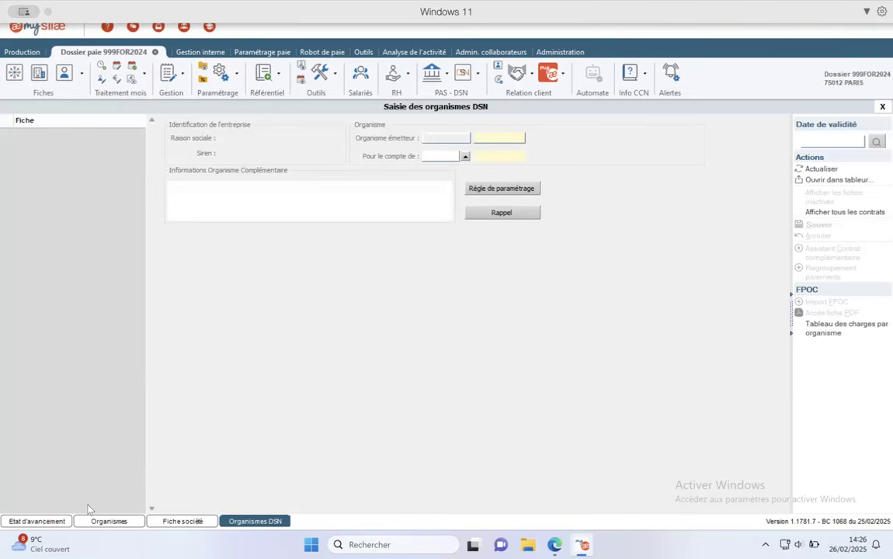
- In Etat d'avancement, select the CDI TEMPS PARTIEL employee's 2024-03 payslip cell
left_click(54, 523)
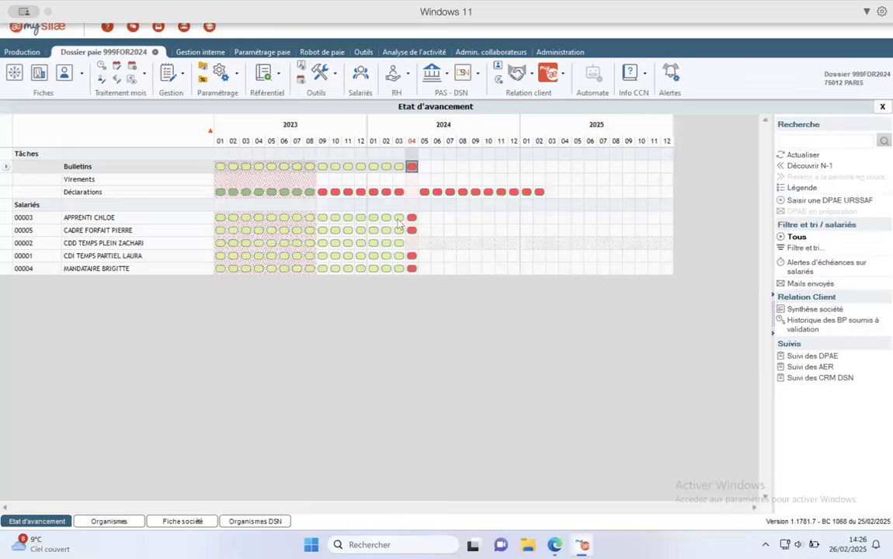
left_click(398, 230)
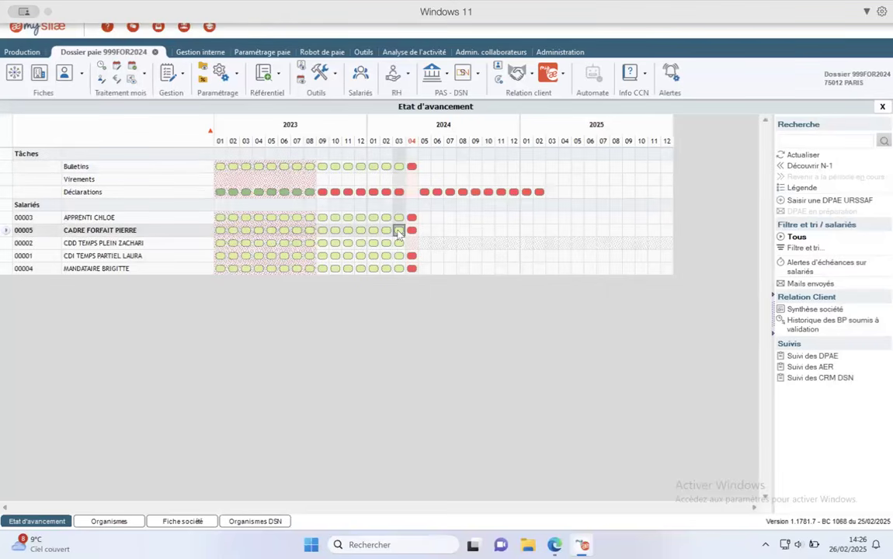
left_click(398, 244)
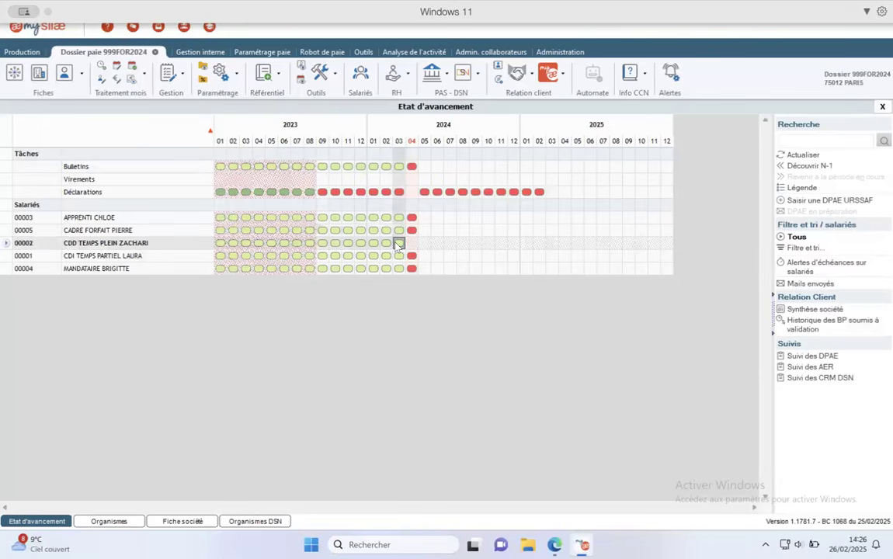
left_click(398, 256)
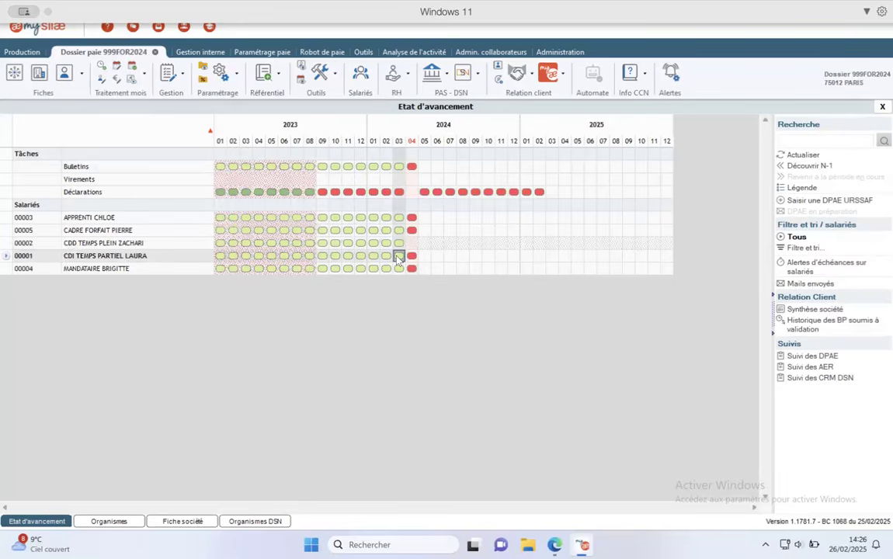
double_click(398, 256)
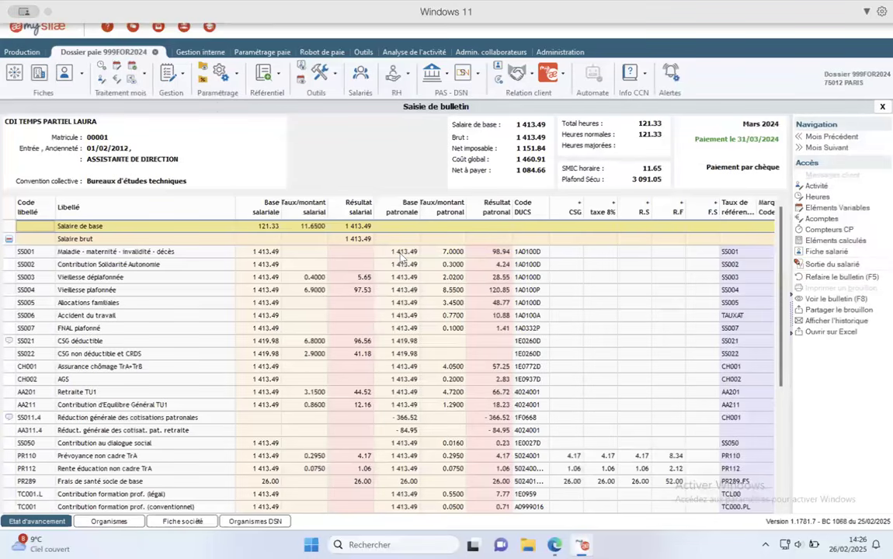
scroll(365, 306, "down", 5)
scroll(370, 313, "up", 5)
scroll(330, 436, "down", 5)
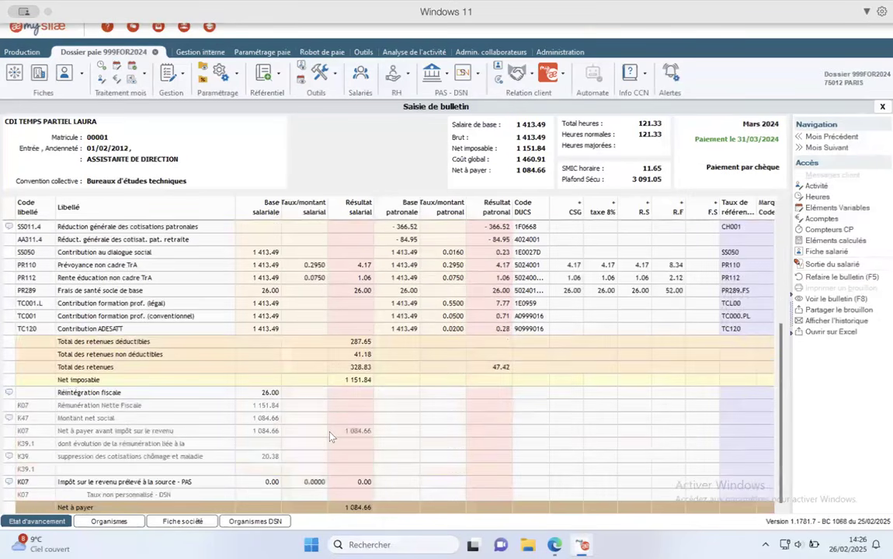
scroll(226, 216, "up", 5)
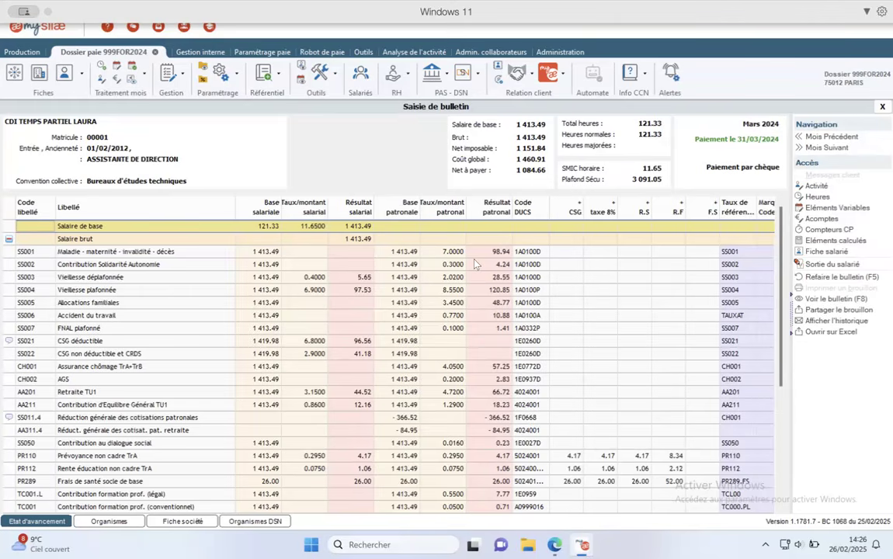
left_click(61, 457)
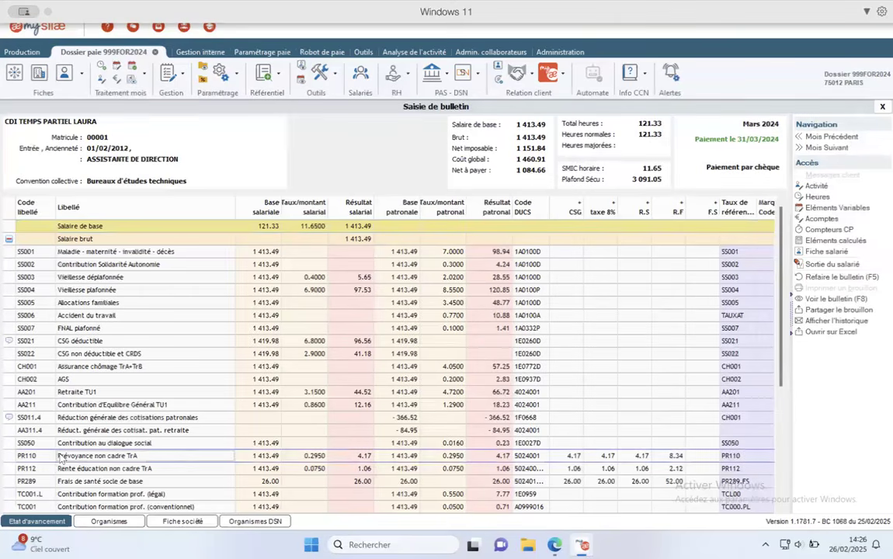
scroll(60, 457, "down", 5)
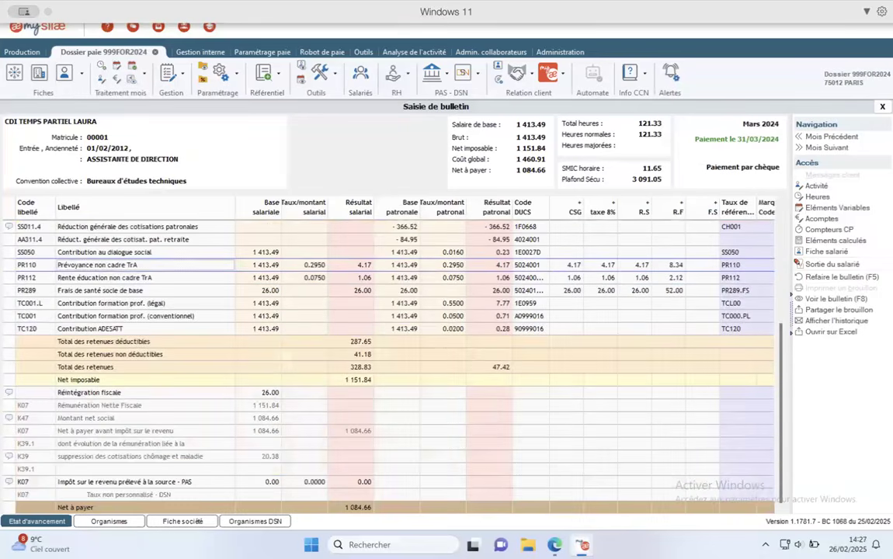
mouse_move(19, 545)
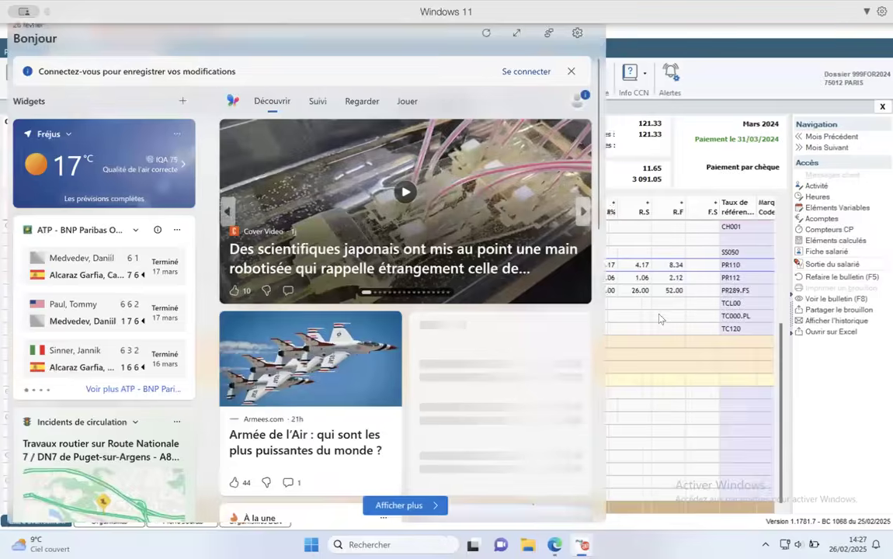
left_click(661, 315)
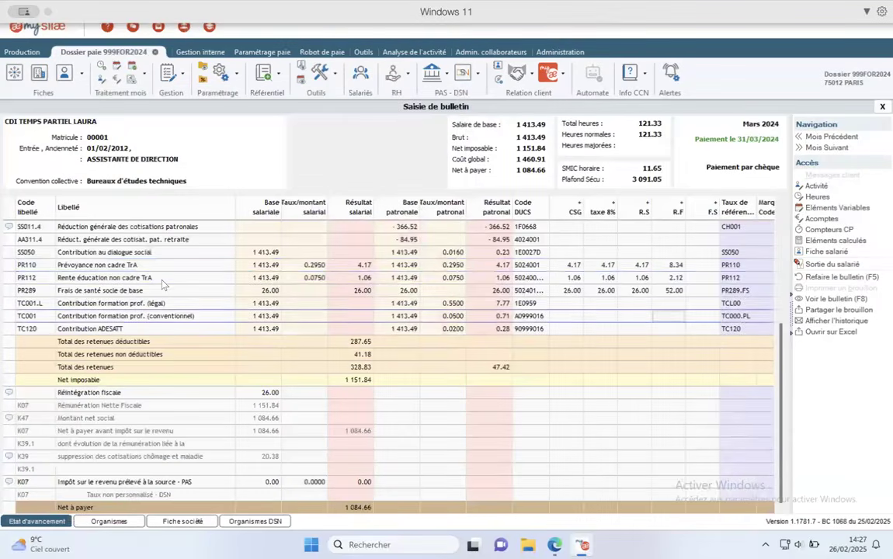
scroll(163, 285, "up", 2)
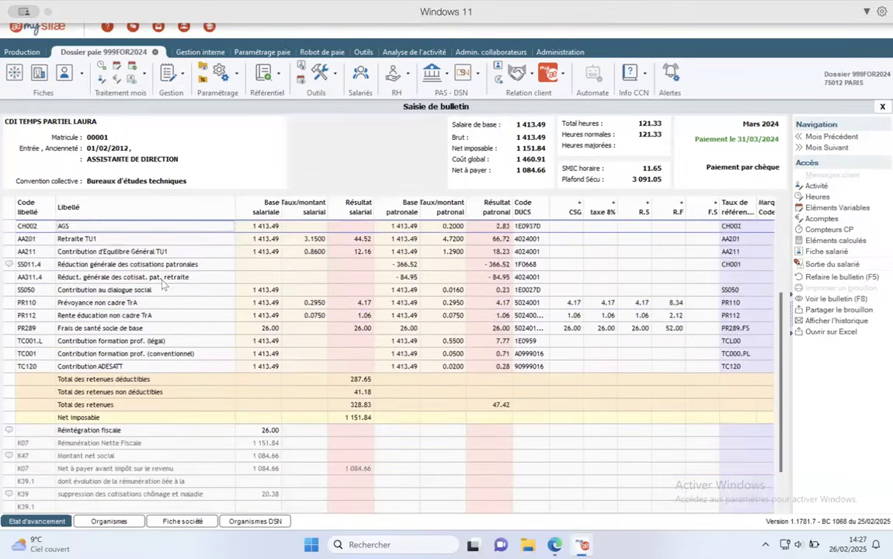
scroll(163, 285, "up", 5)
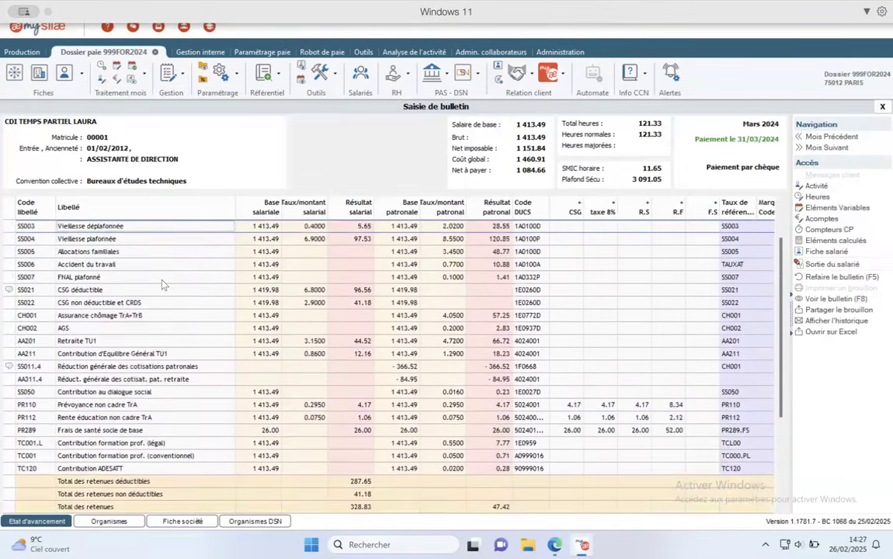
scroll(163, 285, "up", 1)
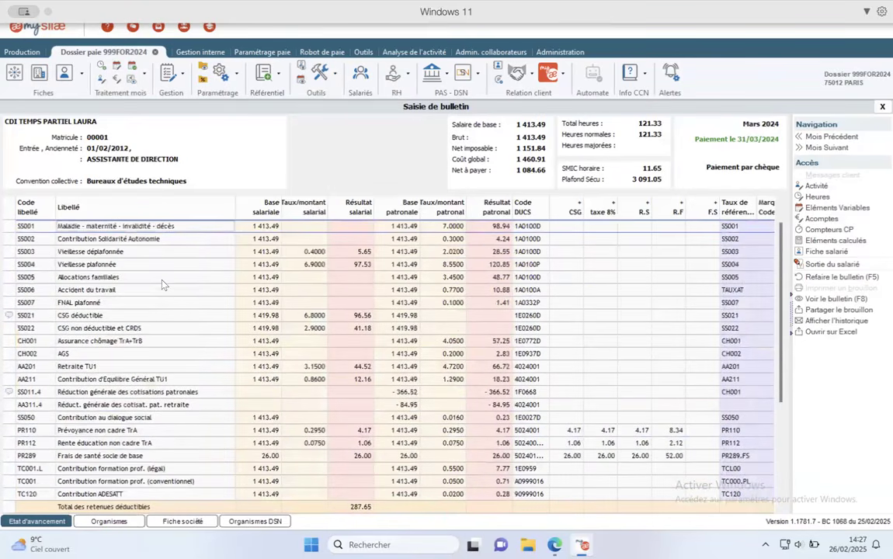
key("Down")
key("Down")
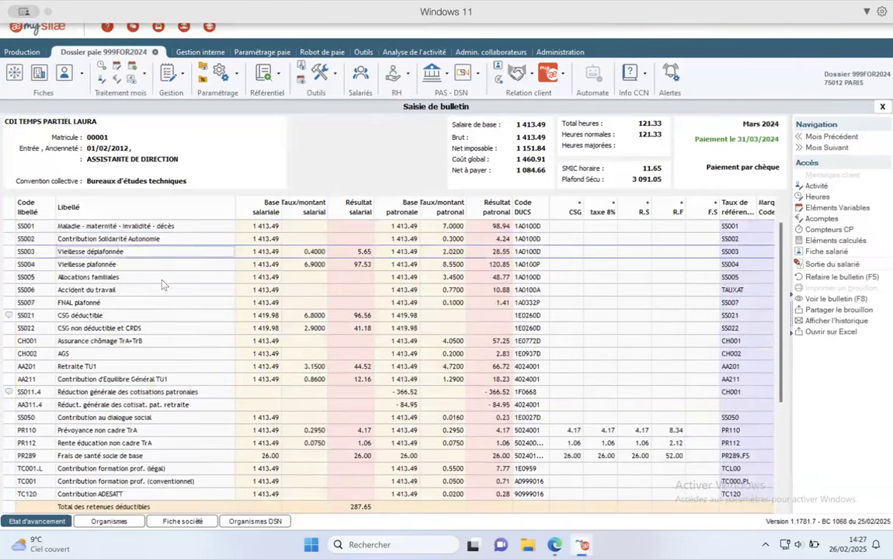
key("Down")
key("Down")
key("Down")
key("Down")
key("Down")
key("Down")
key("Down")
key("Down")
key("Down")
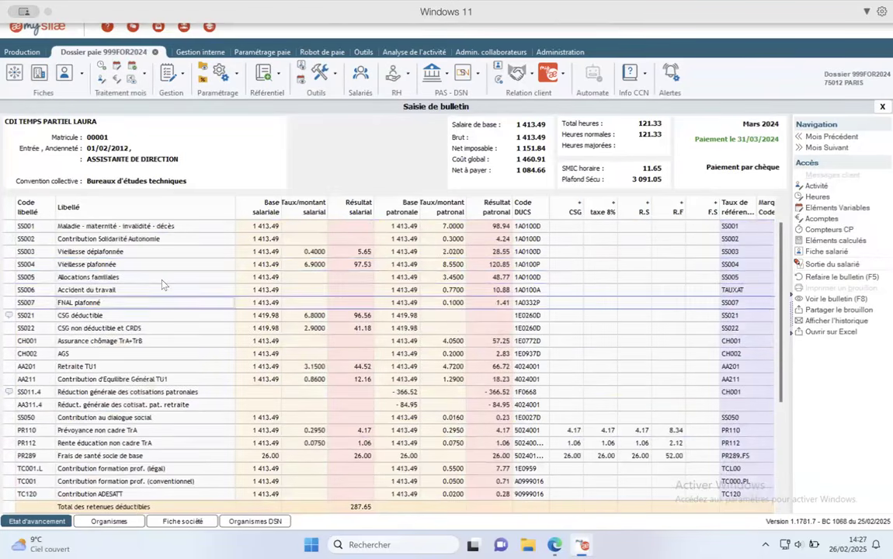
key("Down")
key("Down")
key("Down")
key("Down")
key("Down")
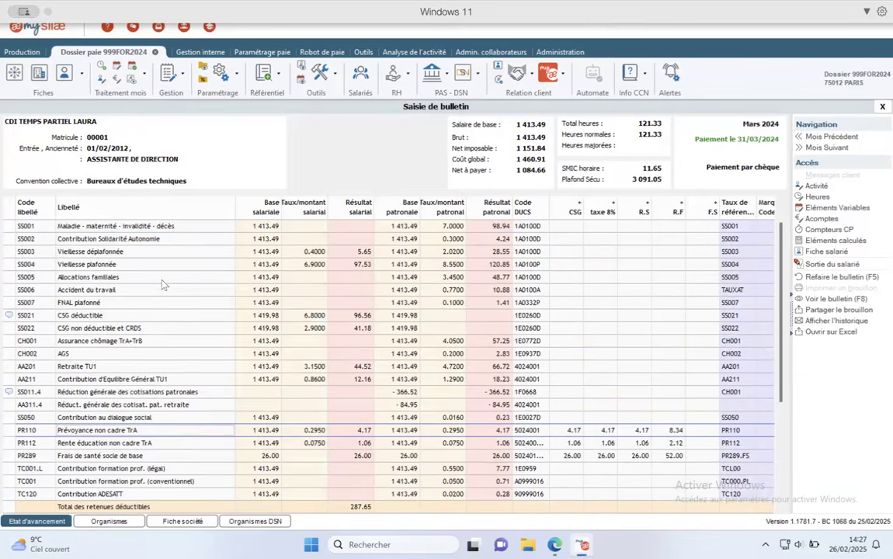
left_click(33, 279)
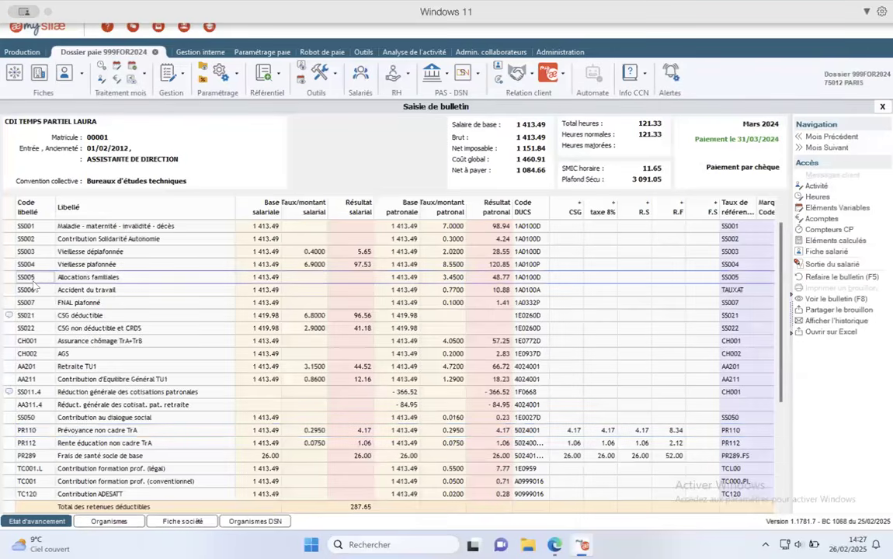
key("Up")
key("Up")
key("Down")
key("Down")
key("Down")
key("Down")
key("Down")
key("Down")
key("Down")
key("Down")
key("Down")
key("Down")
key("Down")
key("Down")
key("Down")
key("Down")
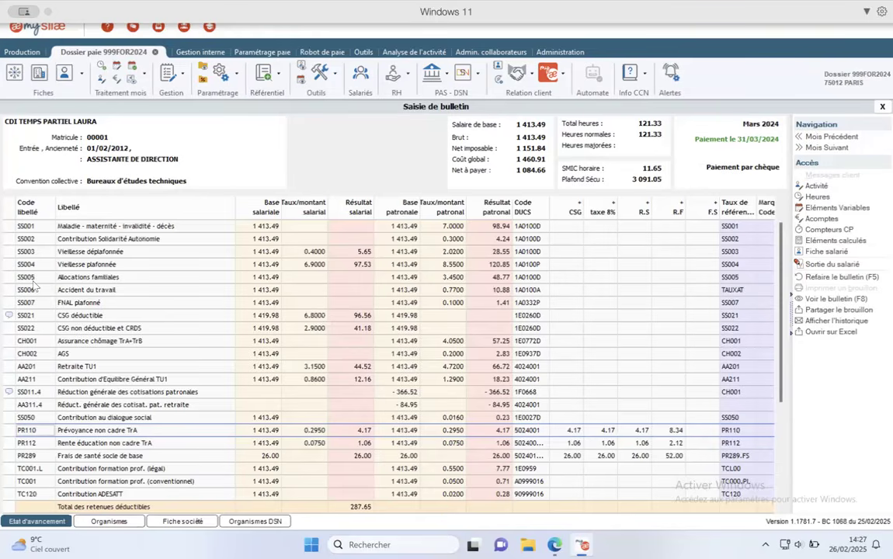
key("Tab")
key("Tab")
key("Tab")
key("Left")
key("Right")
key("Right")
key("Right")
key("Down")
key("Down")
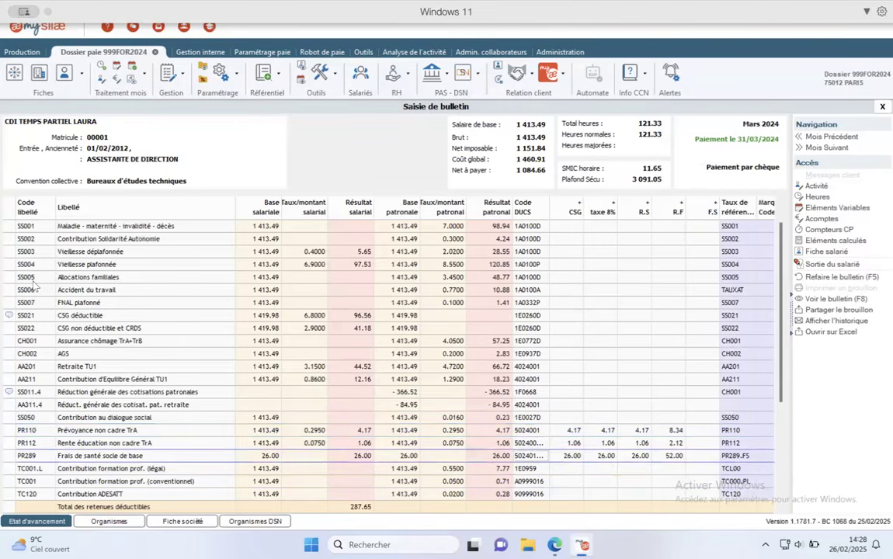
key("Left")
key("Left")
scroll(33, 286, "down", 4)
scroll(34, 285, "down", 3)
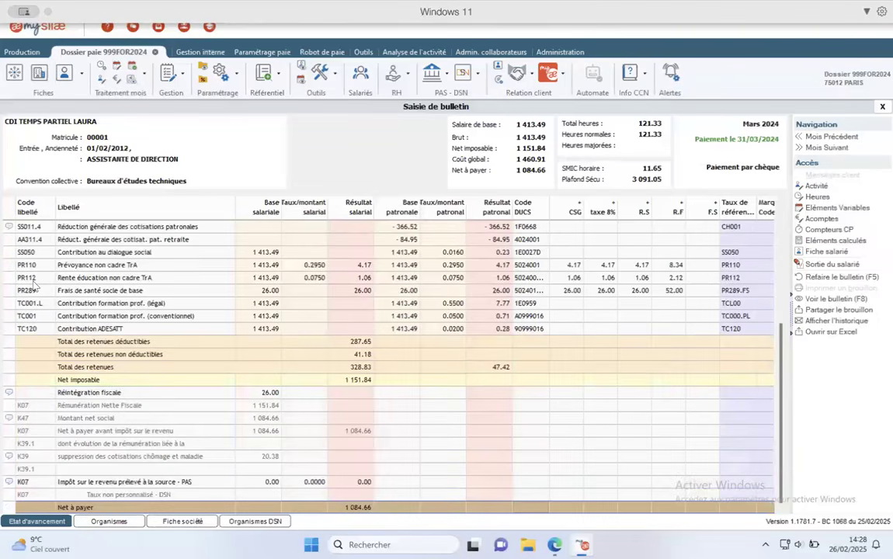
scroll(34, 286, "up", 5)
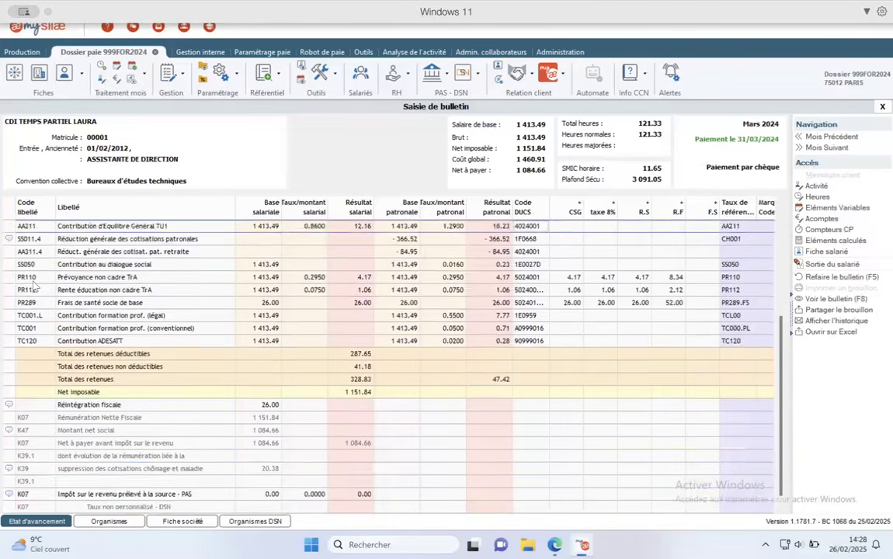
scroll(34, 286, "up", 1)
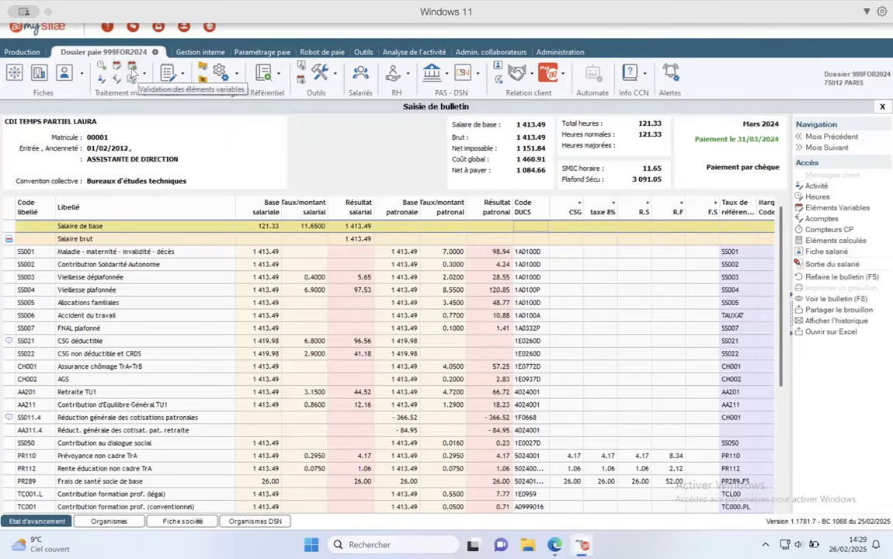
- Enter 2 complementary hours (HC) for employee 00001 in the March 2024 hours
left_click(815, 198)
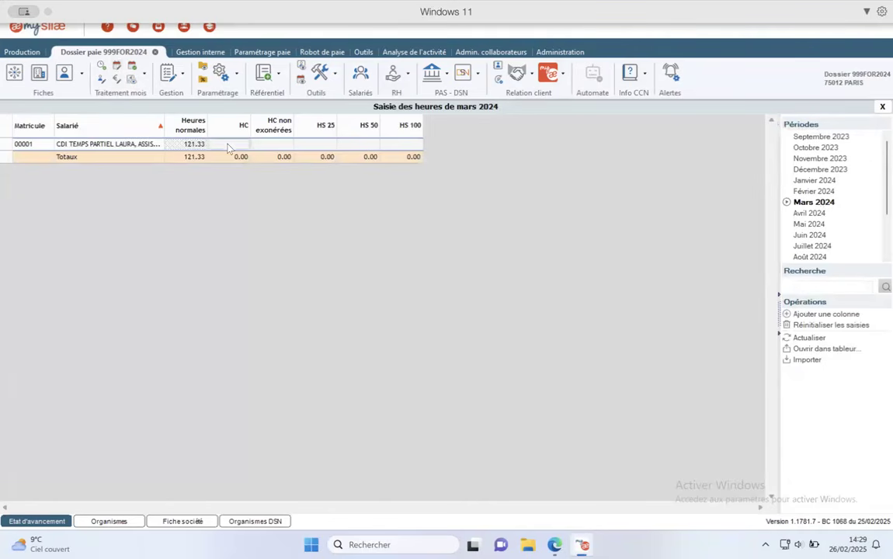
key("Tab")
key("Tab")
key("Tab")
type("2")
left_click(262, 147)
left_click(882, 107)
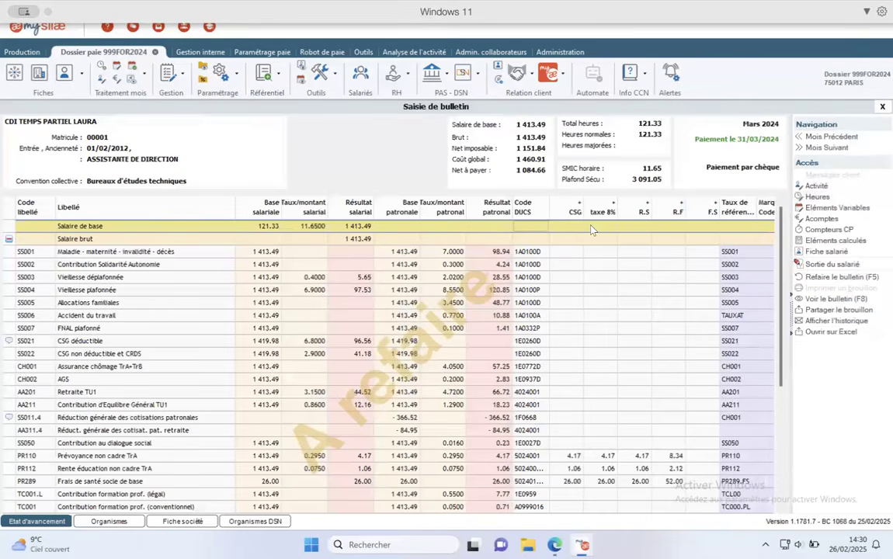
- Regenerate the March 2024 payslip and check the Salaire brut of 1 439.12
left_click(852, 276)
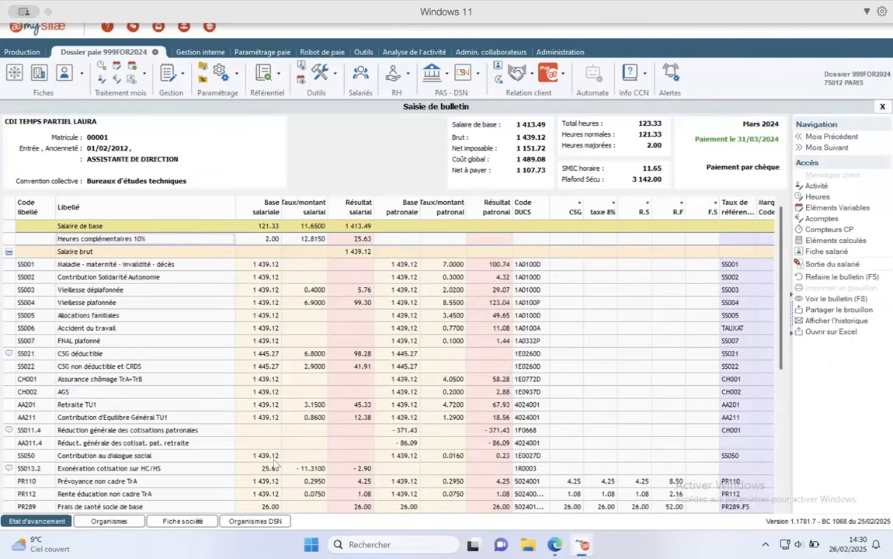
left_click(86, 253)
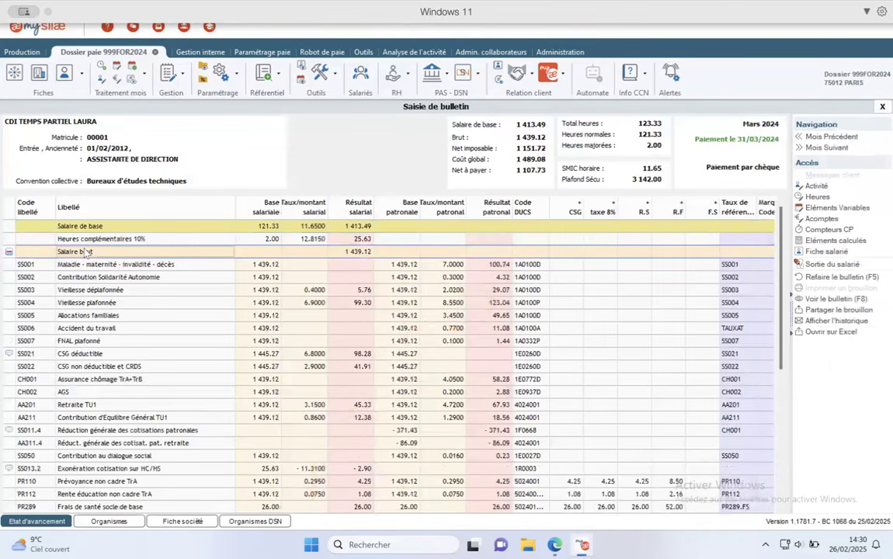
left_click(838, 208)
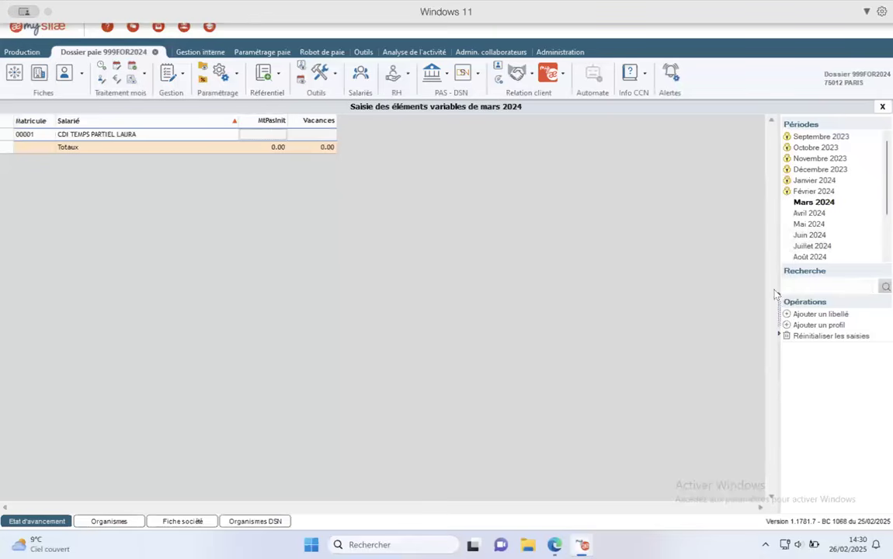
- Add a D02 Prime exceptionnelle column and enter 500.00 for the part-time employee
left_click(844, 315)
left_click(401, 283)
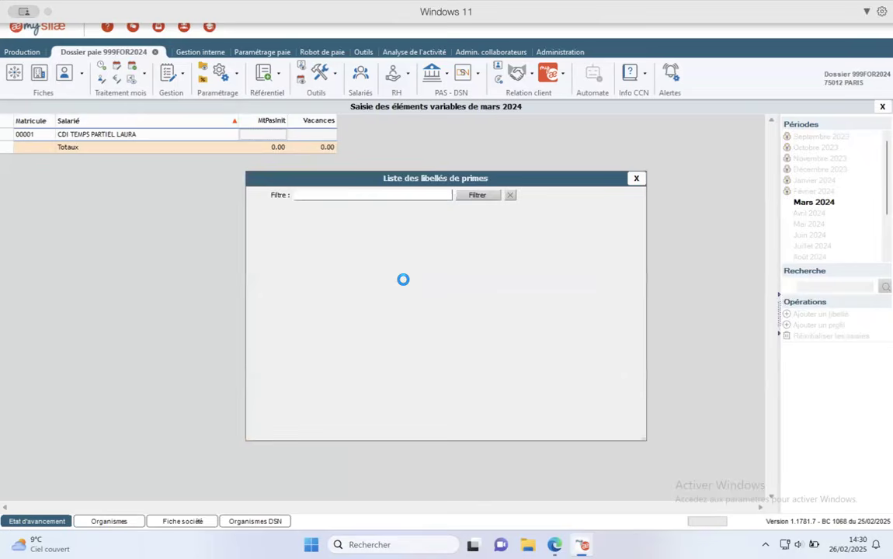
type("prime exc")
key("Return")
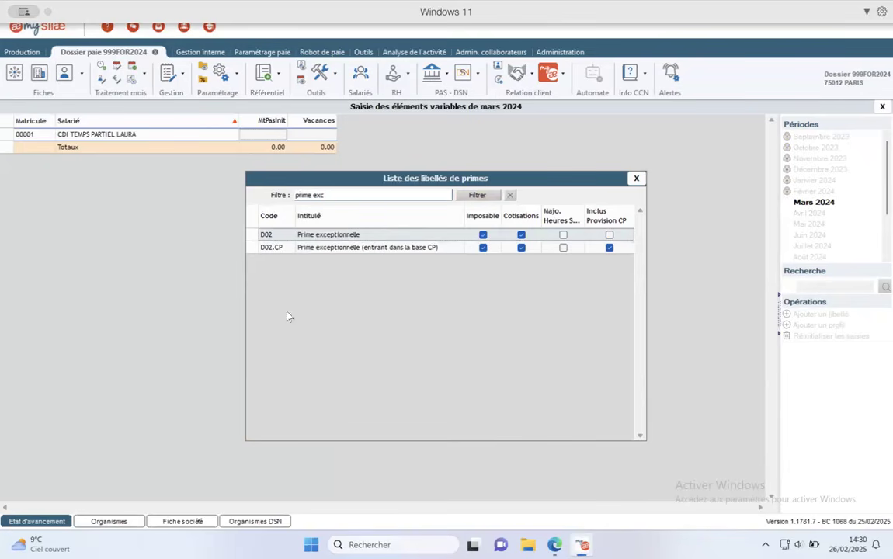
double_click(362, 238)
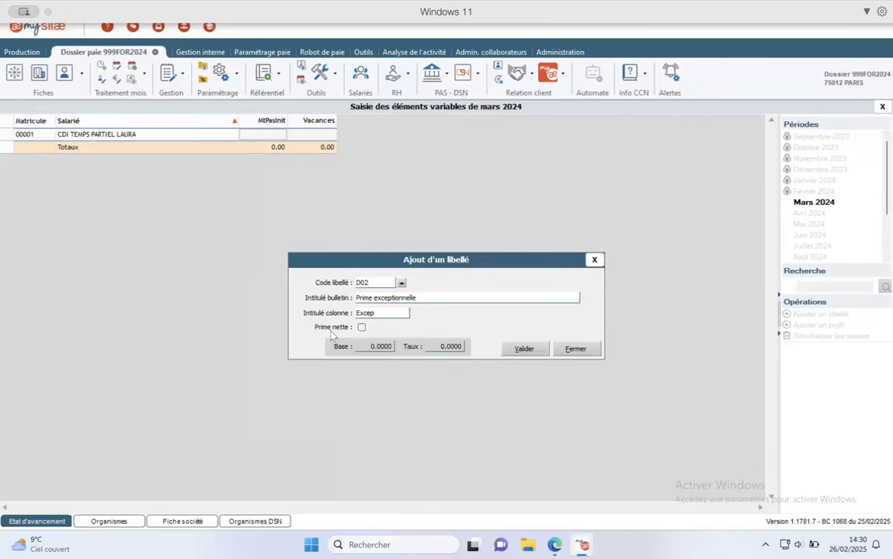
left_click(518, 349)
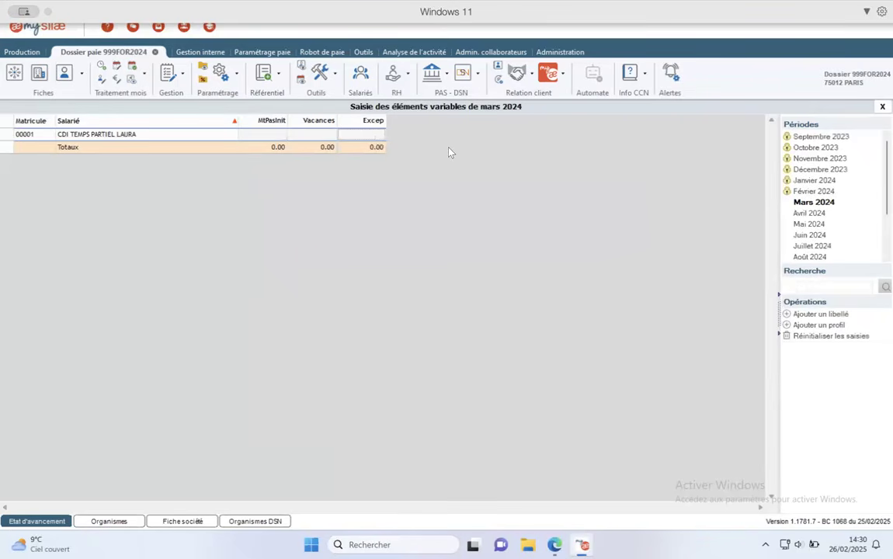
type("500")
key("Return")
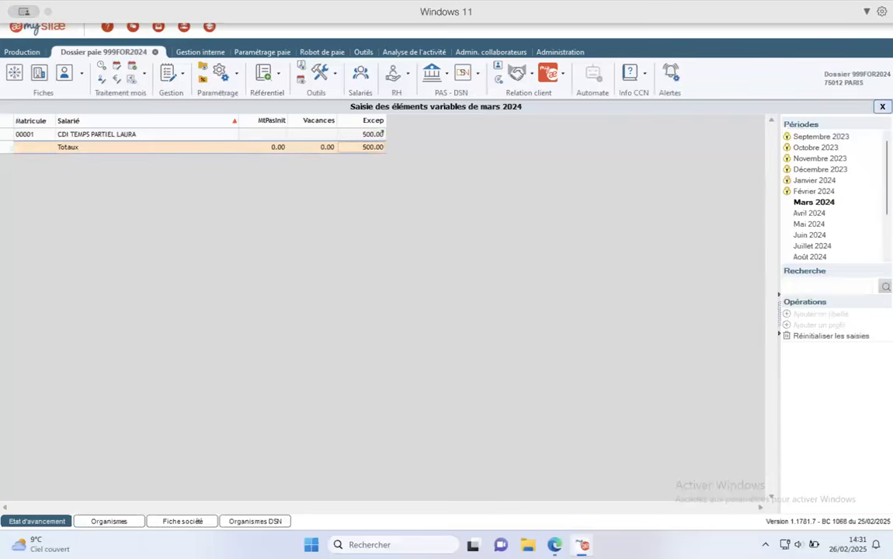
left_click(882, 108)
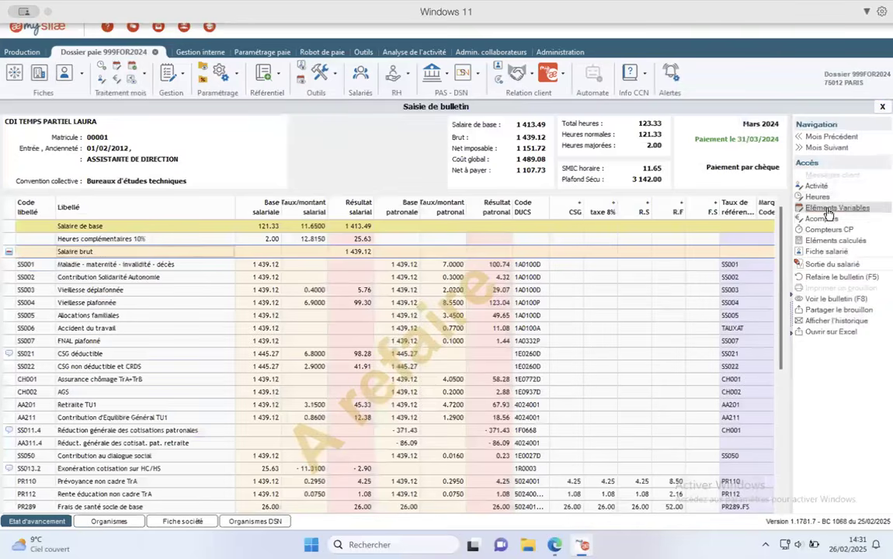
- Record an Absence rémunérée from 05/03/2024 to 07/03/2024 on the activity calendar
left_click(827, 208)
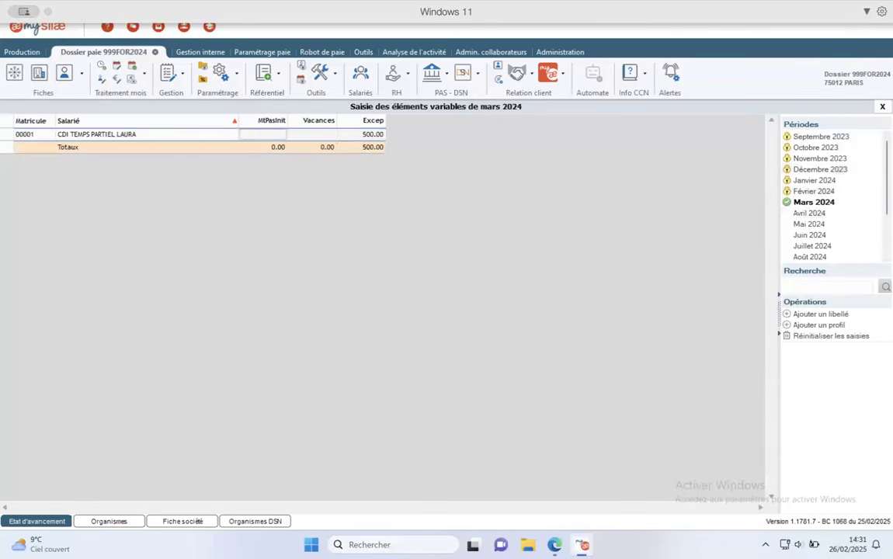
left_click(882, 108)
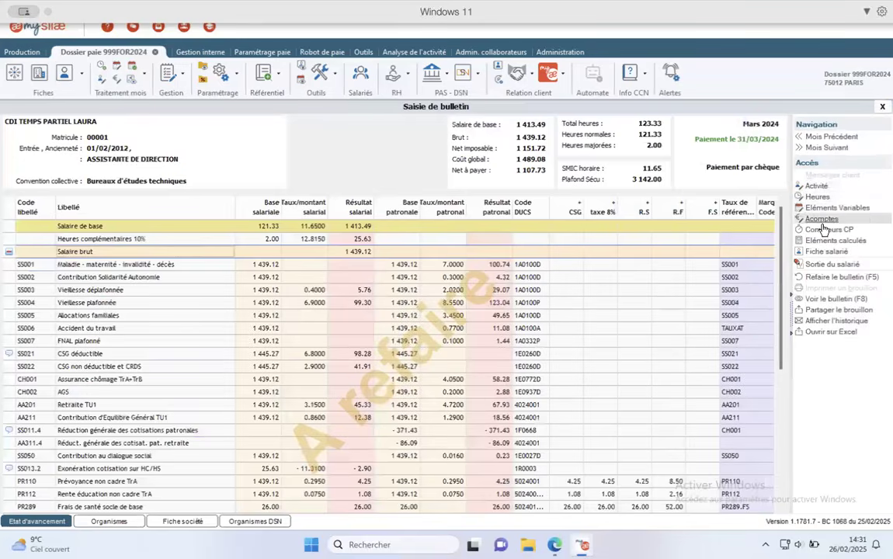
left_click(815, 186)
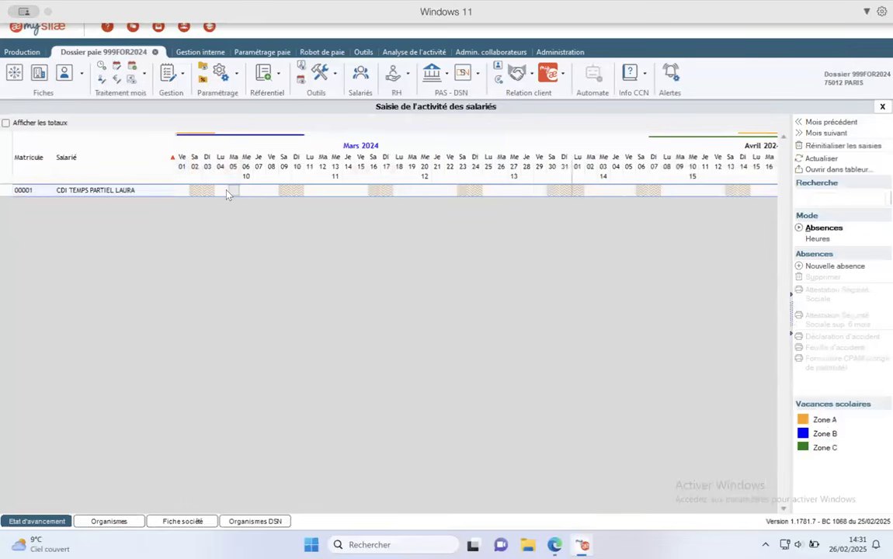
left_click_drag(262, 195, 262, 195)
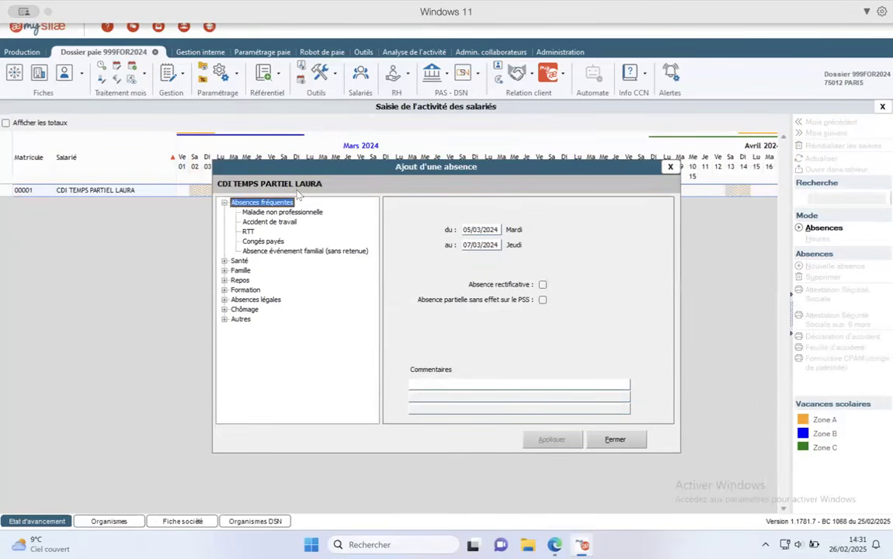
left_click(223, 261)
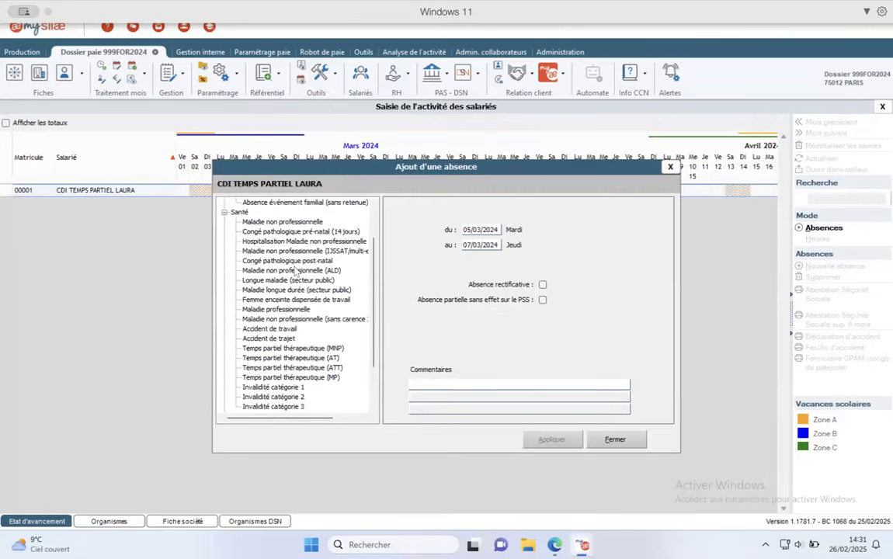
scroll(295, 269, "up", 2)
scroll(295, 269, "down", 3)
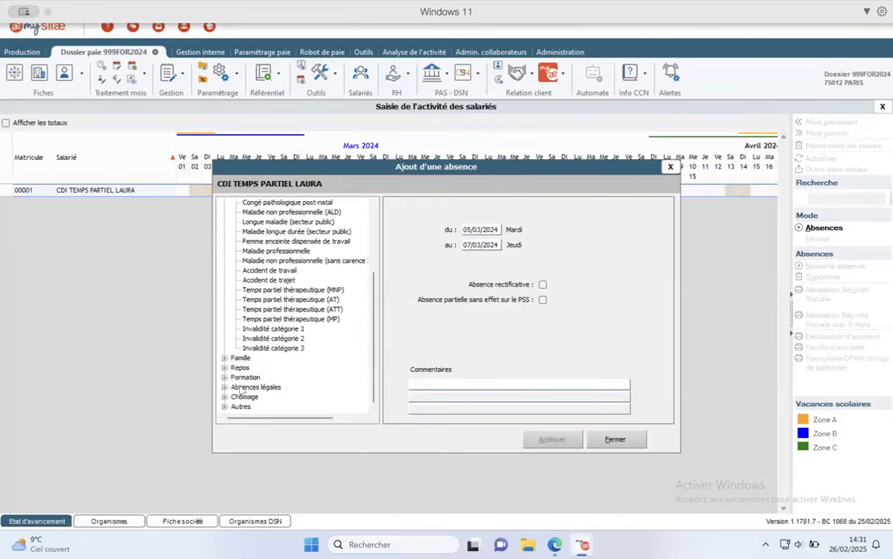
scroll(247, 355, "down", 3)
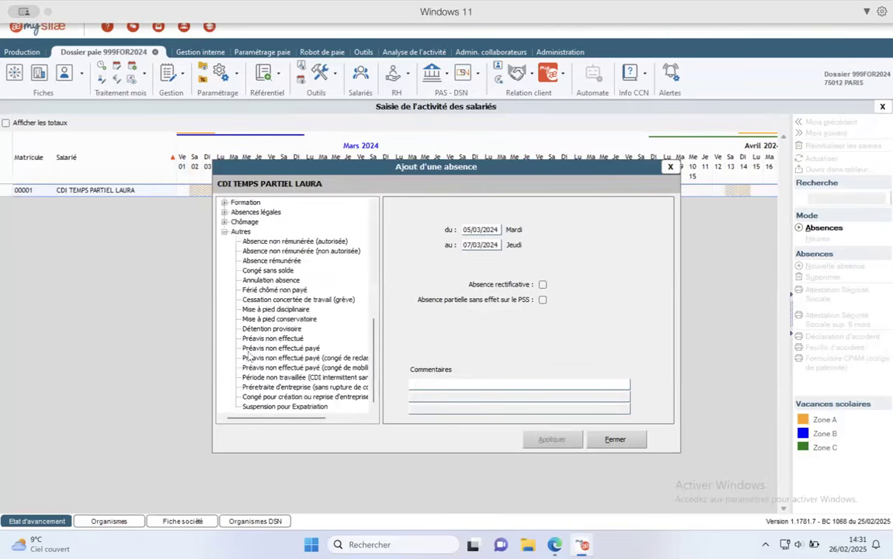
left_click(273, 271)
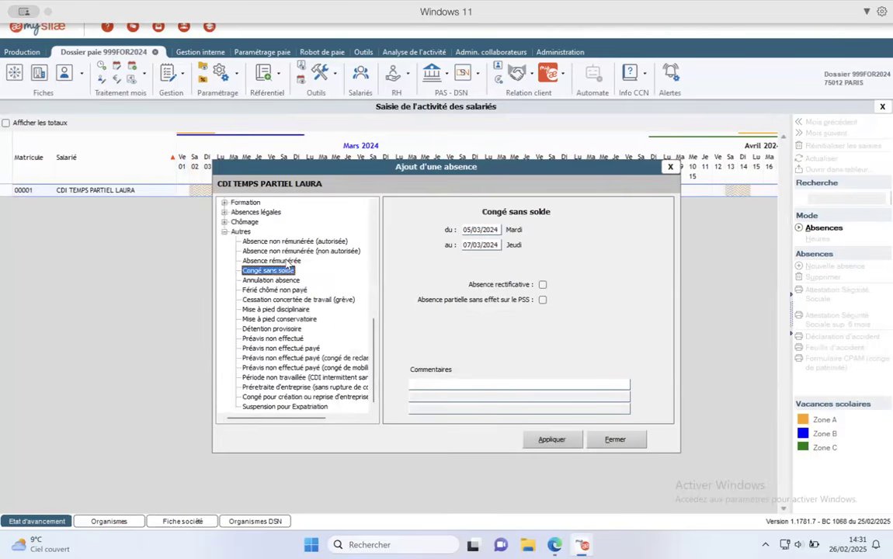
left_click(288, 262)
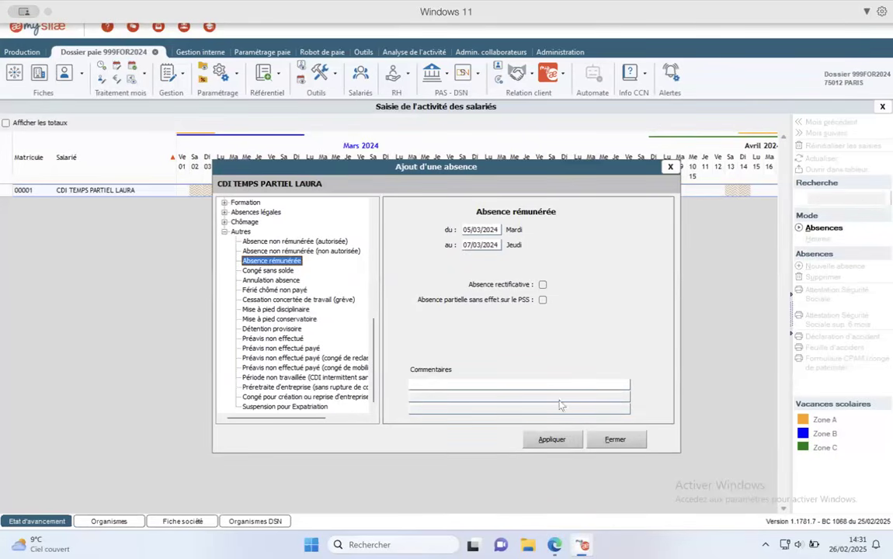
left_click(563, 439)
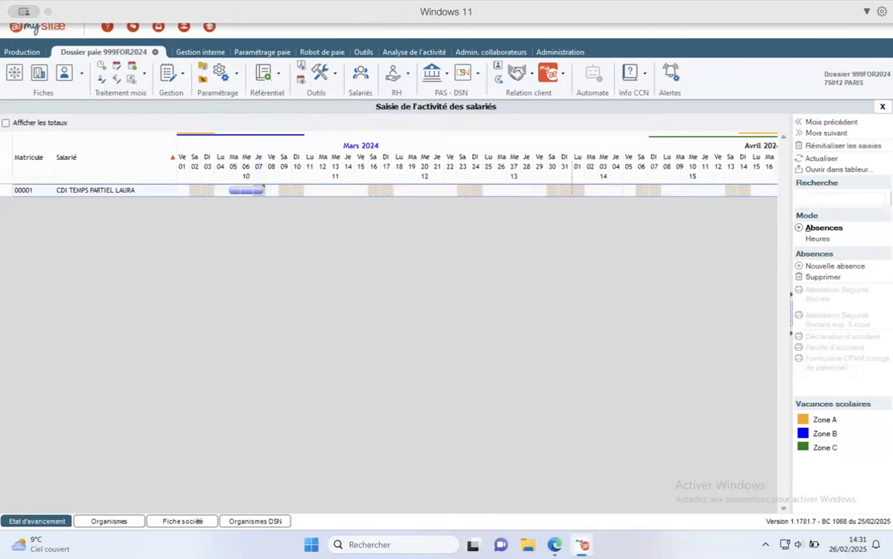
left_click(882, 108)
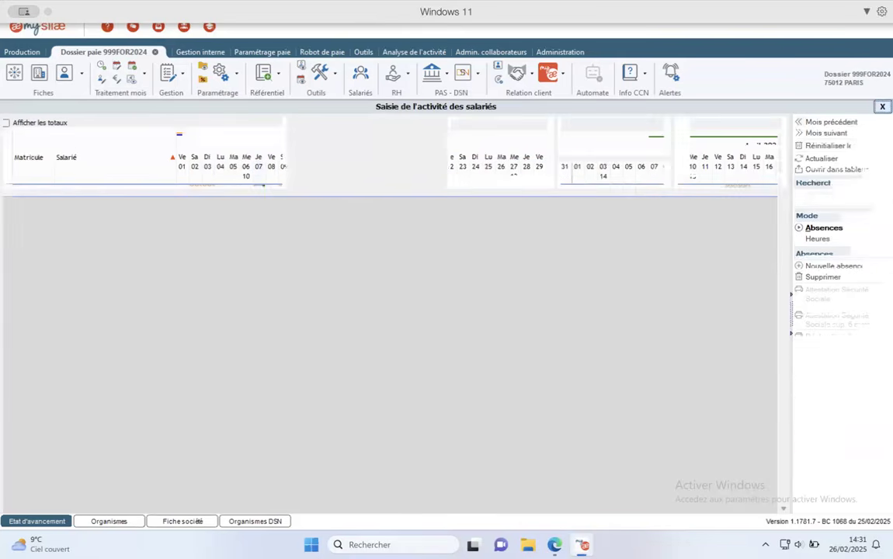
- Recalculate the payslip to 1 939.12 gross and review the March variable elements
left_click(832, 278)
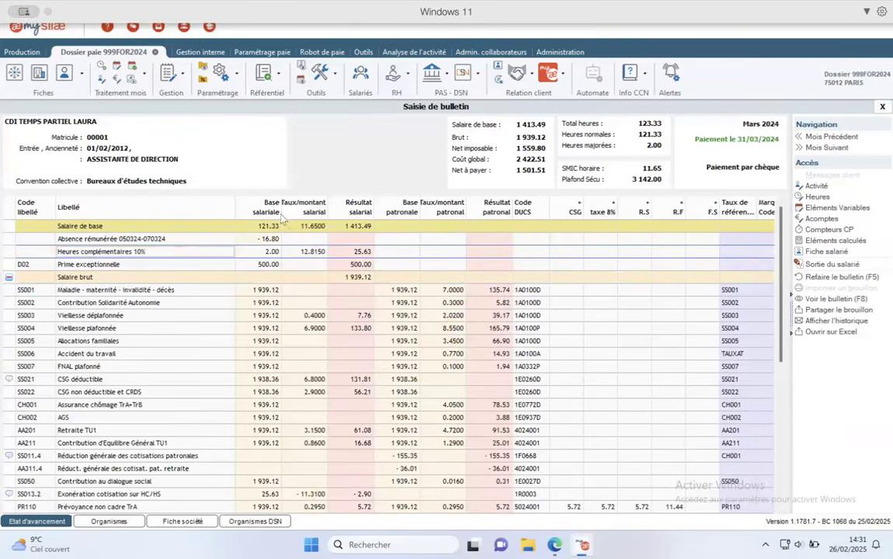
left_click(829, 208)
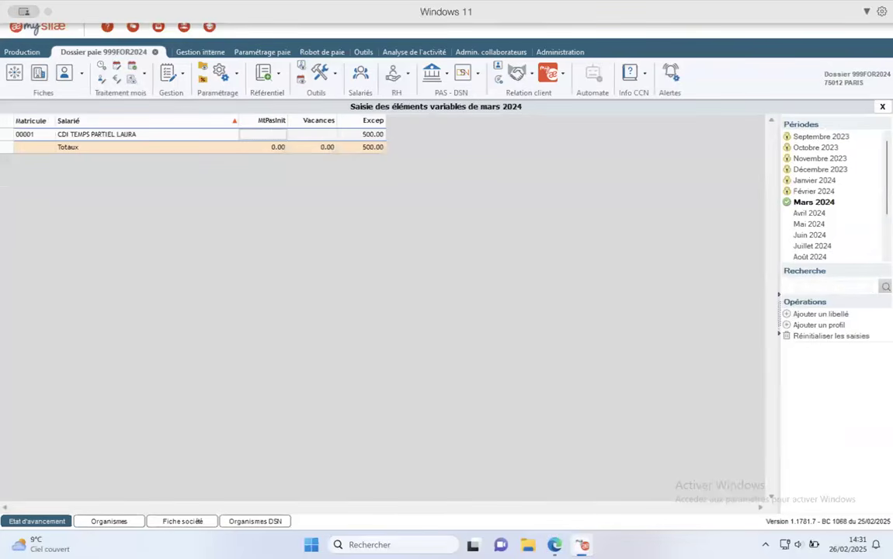
left_click(882, 107)
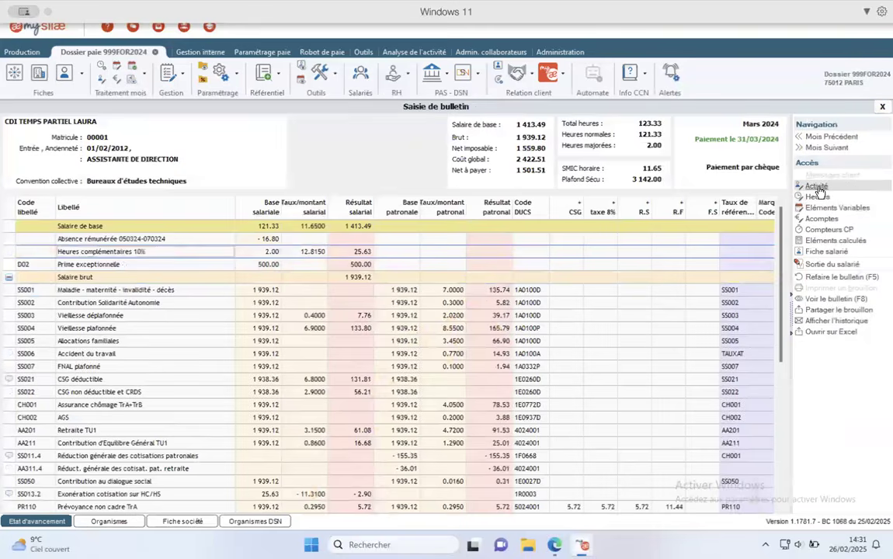
left_click(816, 187)
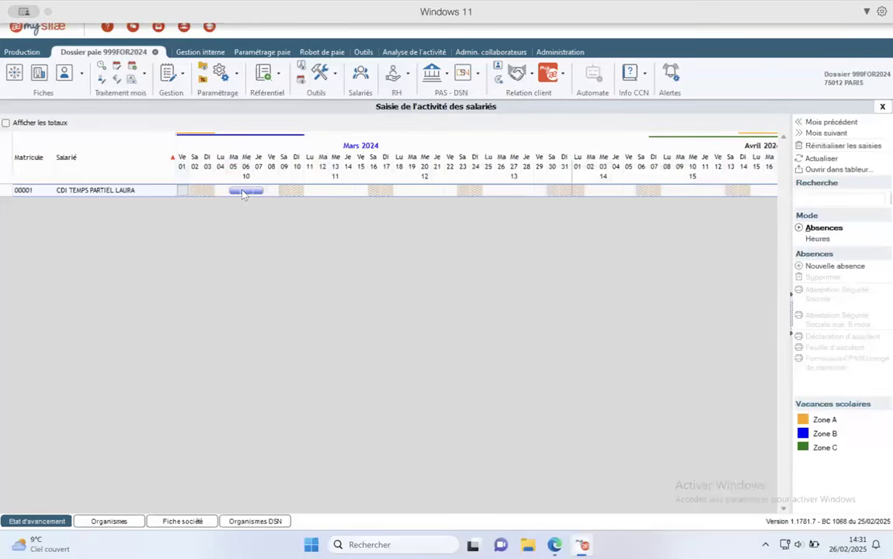
- Change the 5–7 March absence to Absence non rémunérée (autorisée) and recalculate the payslip
double_click(243, 192)
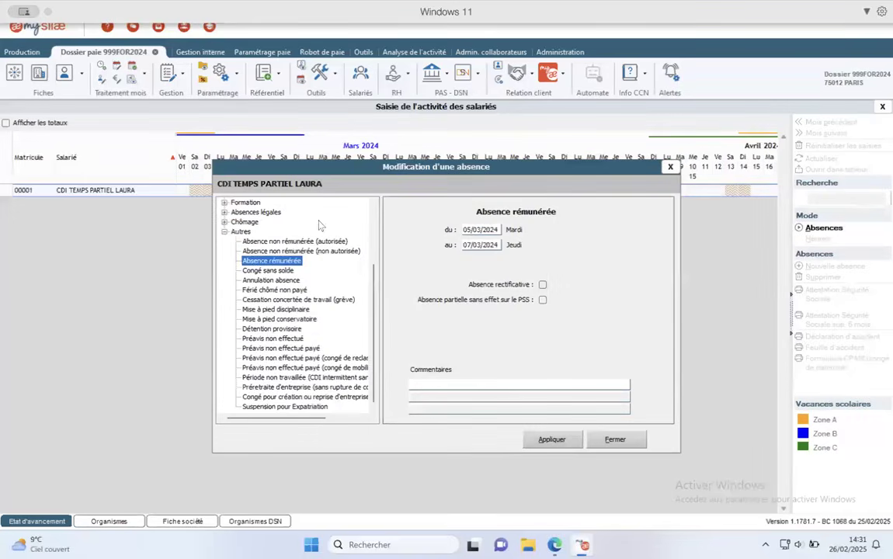
left_click(293, 251)
left_click(268, 242)
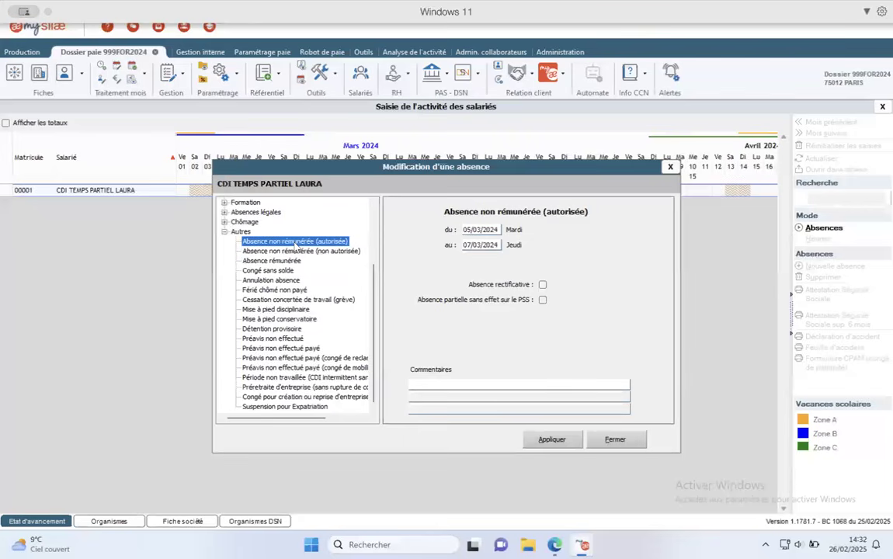
left_click(554, 441)
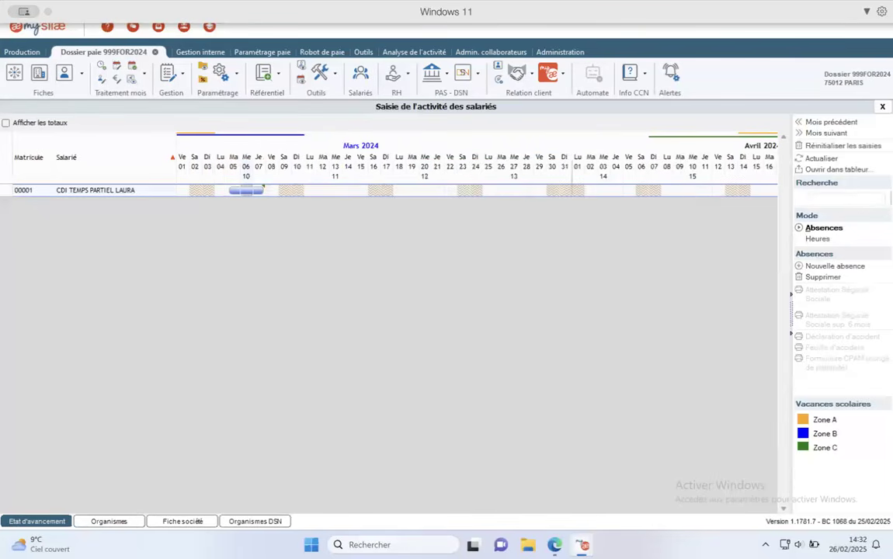
left_click(882, 107)
left_click(821, 272)
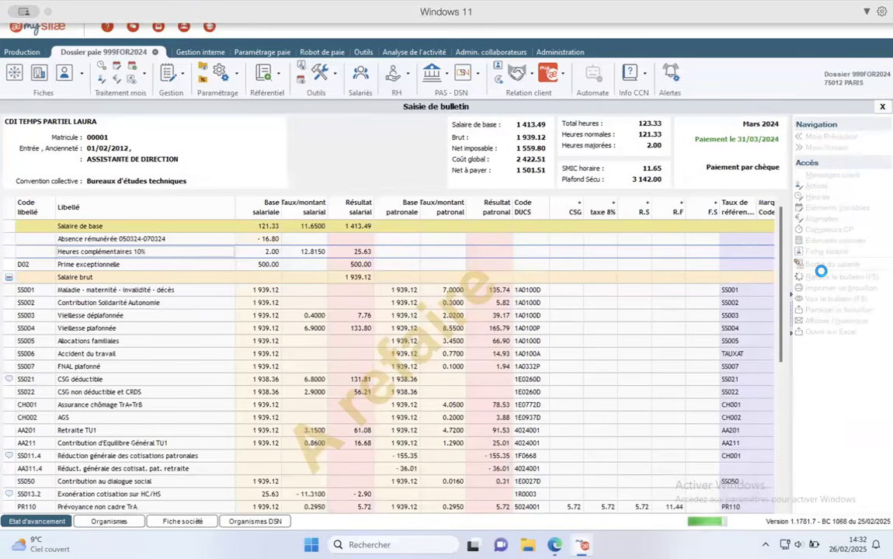
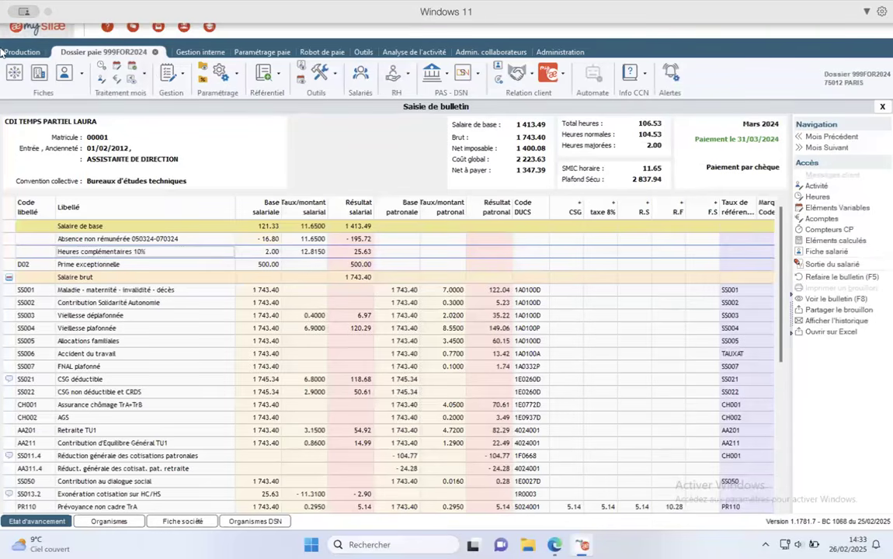
- In Fiche société, set Méthode pour le suivi des absences to réelle, save, and dismiss the warning
left_click(38, 86)
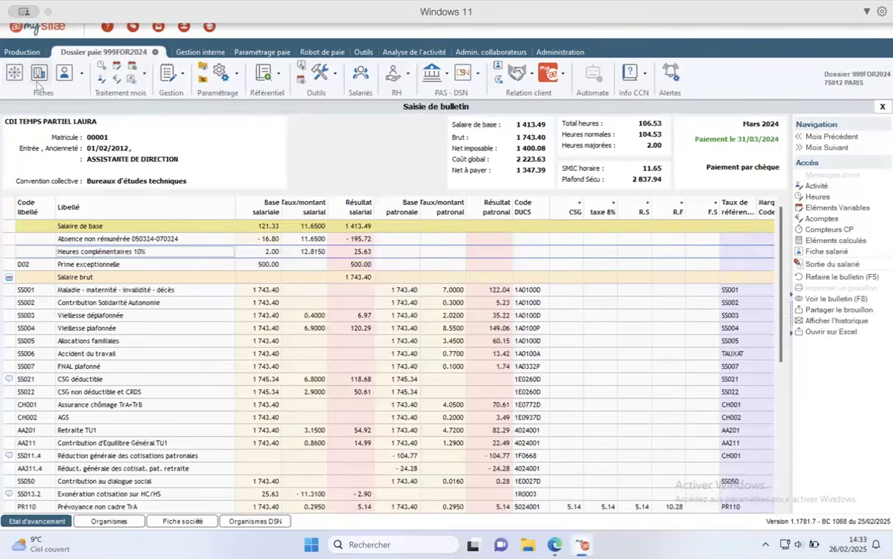
scroll(371, 267, "down", 15)
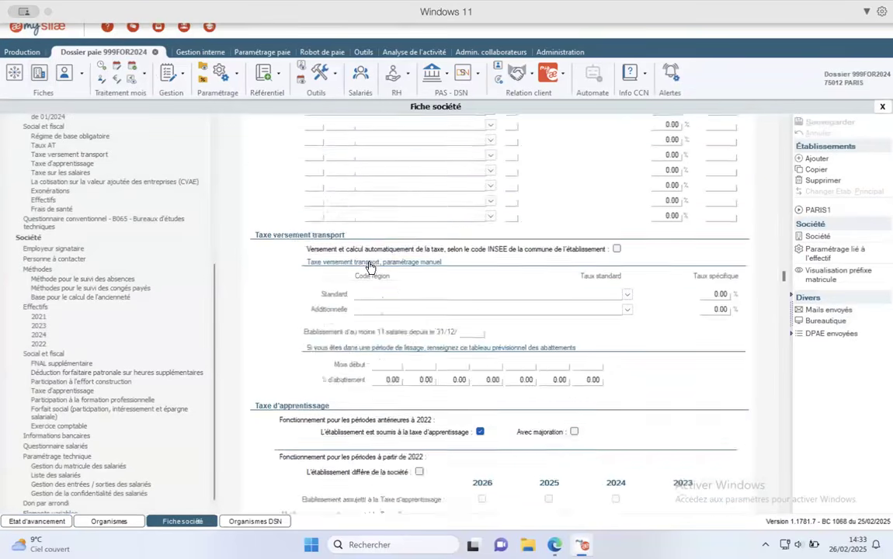
scroll(371, 267, "down", 15)
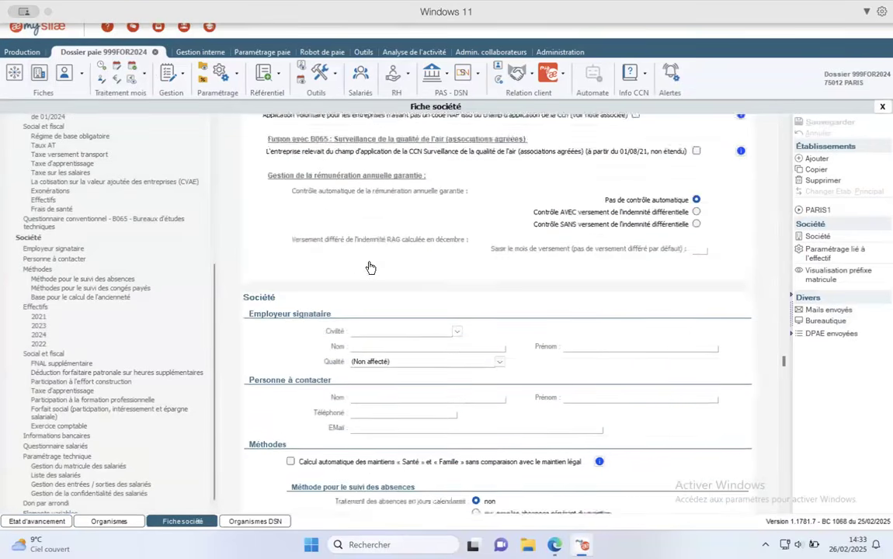
scroll(370, 267, "down", 3)
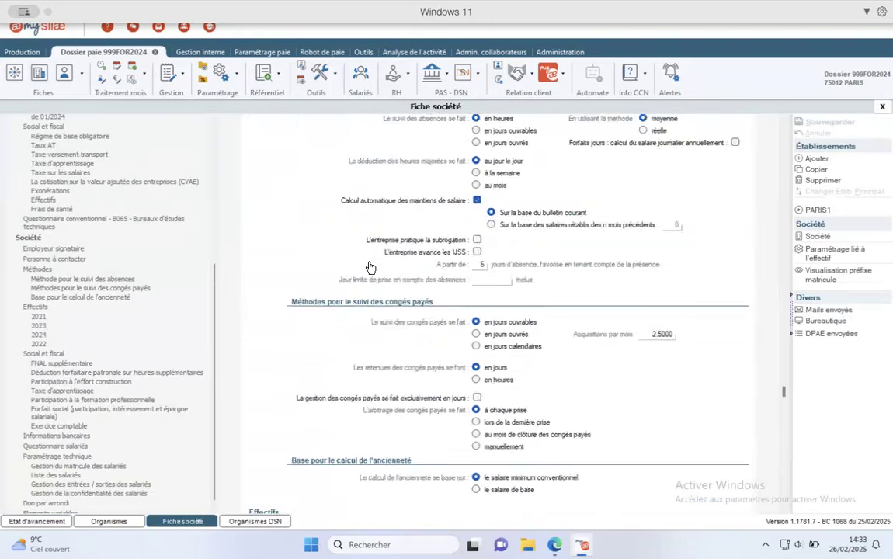
scroll(370, 267, "up", 8)
scroll(370, 267, "down", 6)
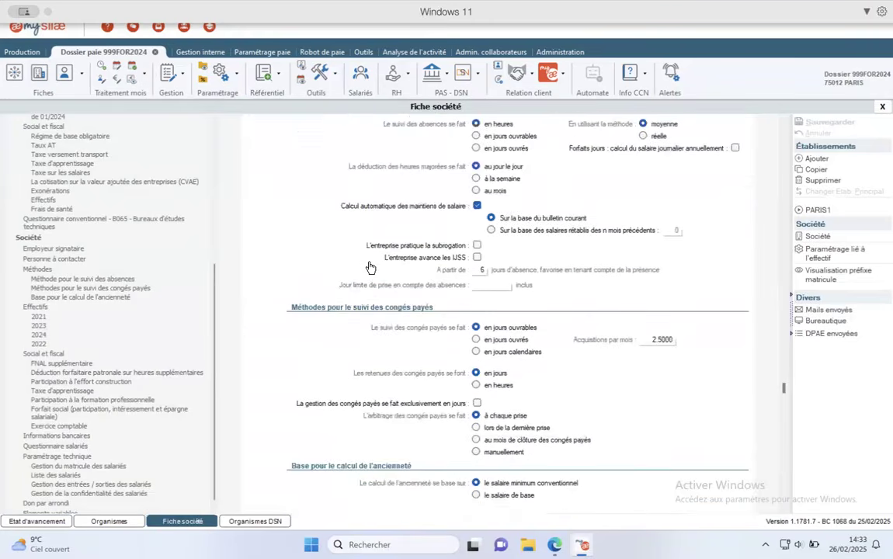
scroll(379, 237, "up", 2)
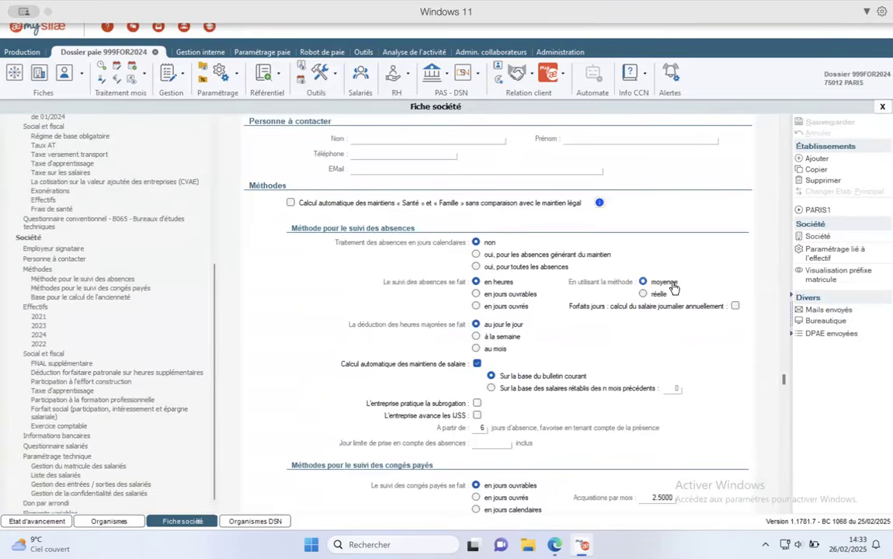
left_click(643, 294)
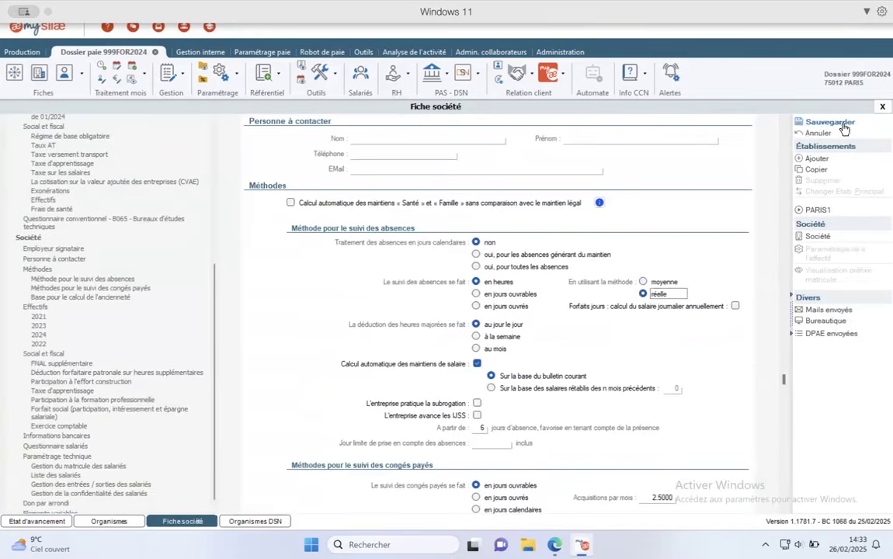
left_click(837, 123)
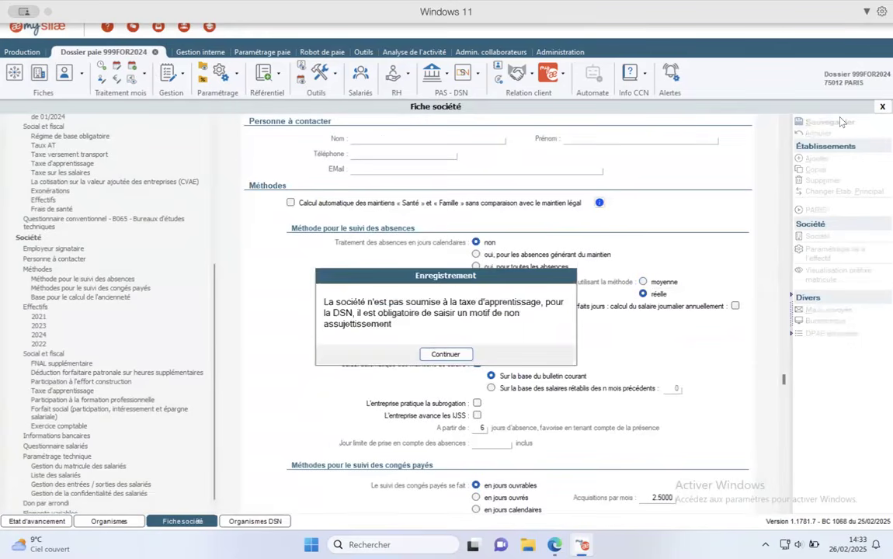
left_click(437, 354)
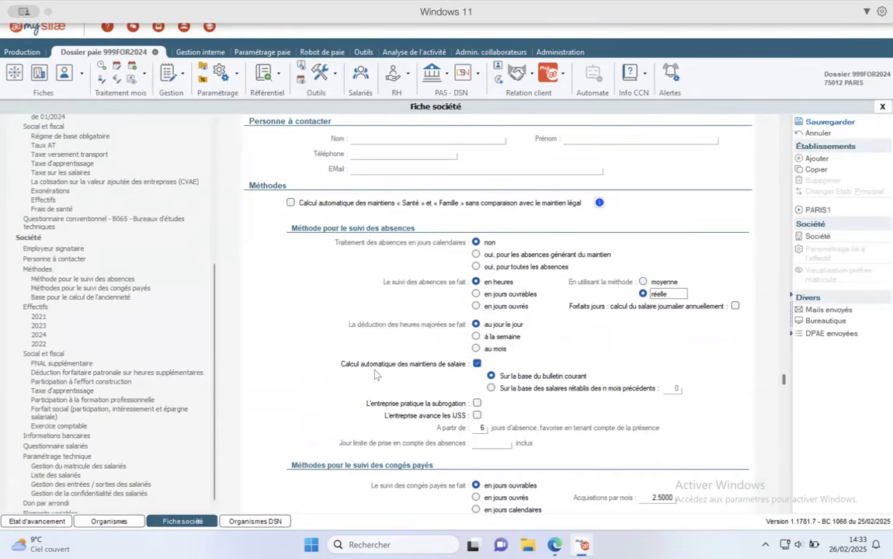
left_click(35, 519)
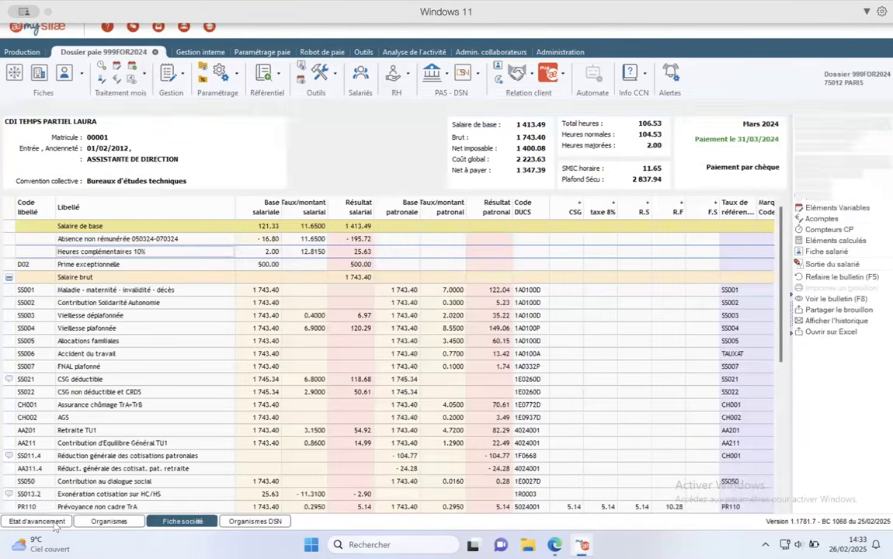
- Recalculate the March payslip (net still 1 347.39), close it, and re-save the company record
left_click(839, 276)
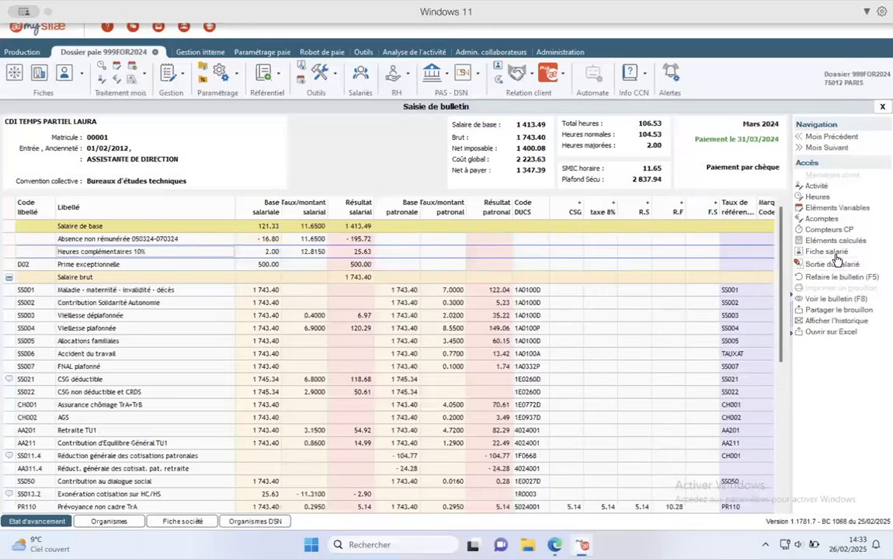
left_click(882, 107)
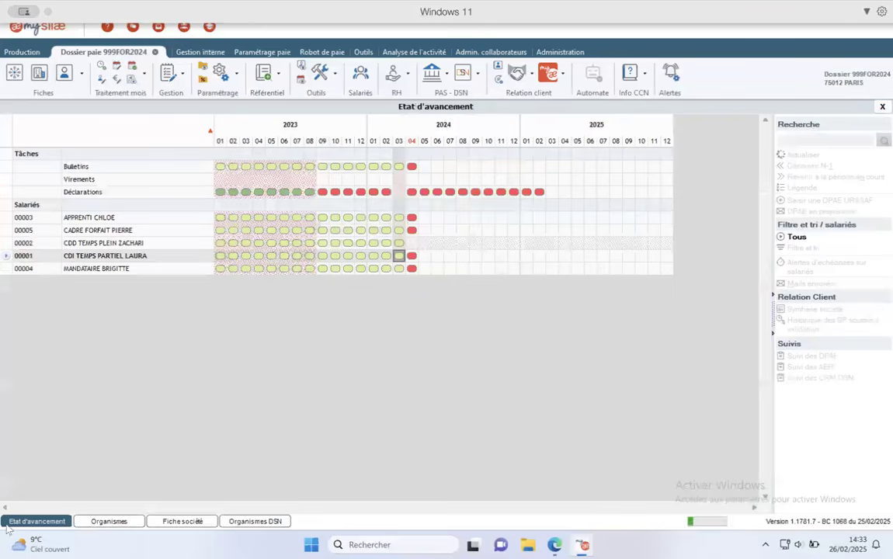
left_click(176, 521)
left_click(828, 122)
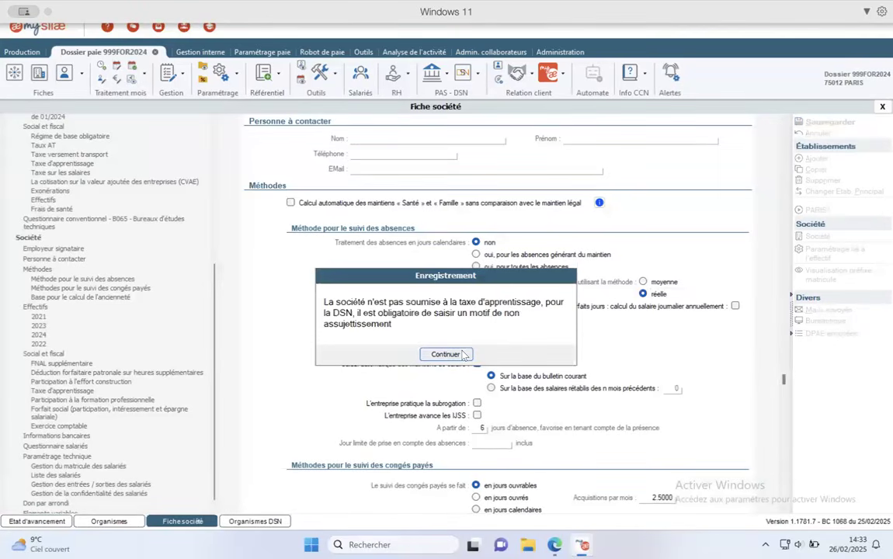
- Dismiss the apprenticeship-tax warnings and open the Taxe d'apprentissage section of the company record
left_click(446, 354)
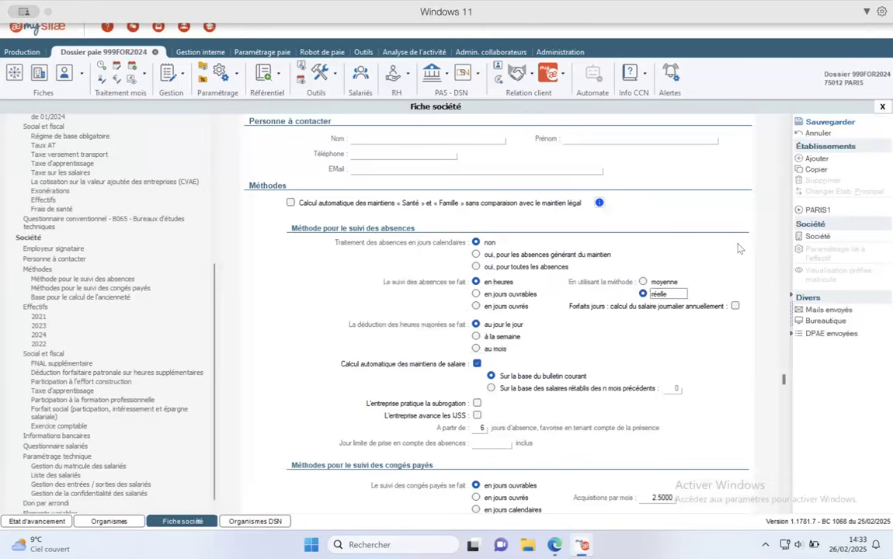
scroll(84, 318, "down", 1)
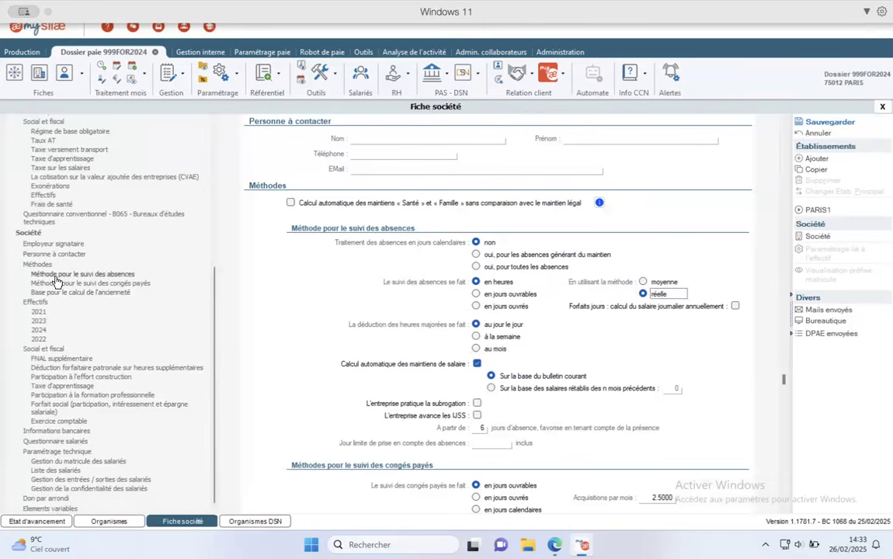
left_click(828, 123)
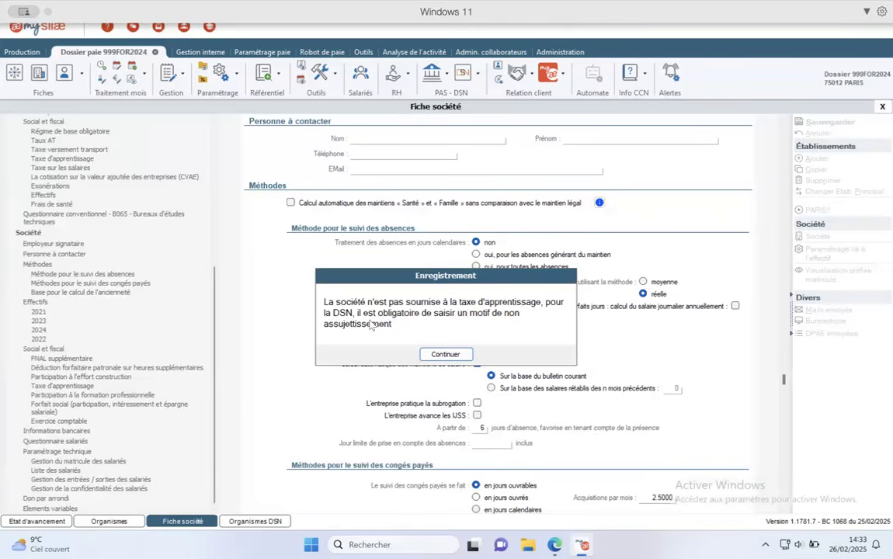
key("Return")
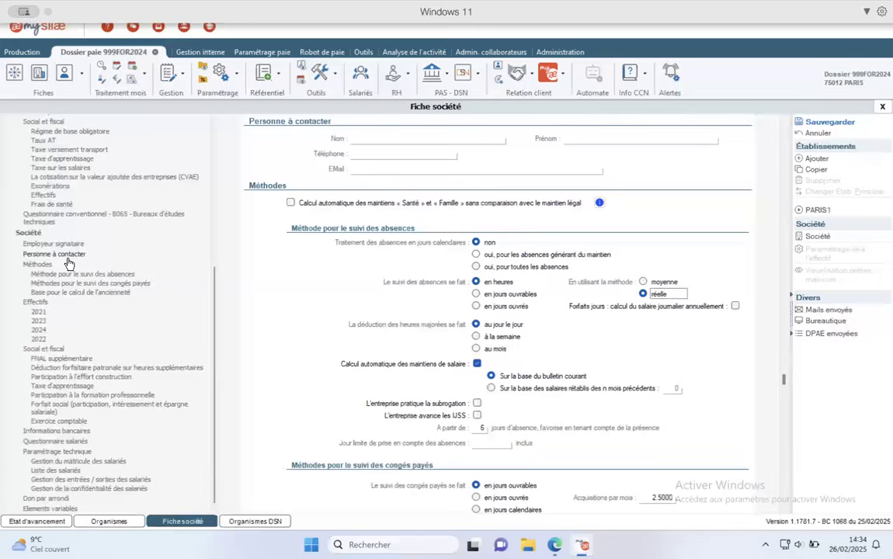
scroll(68, 264, "up", 1)
left_click(75, 177)
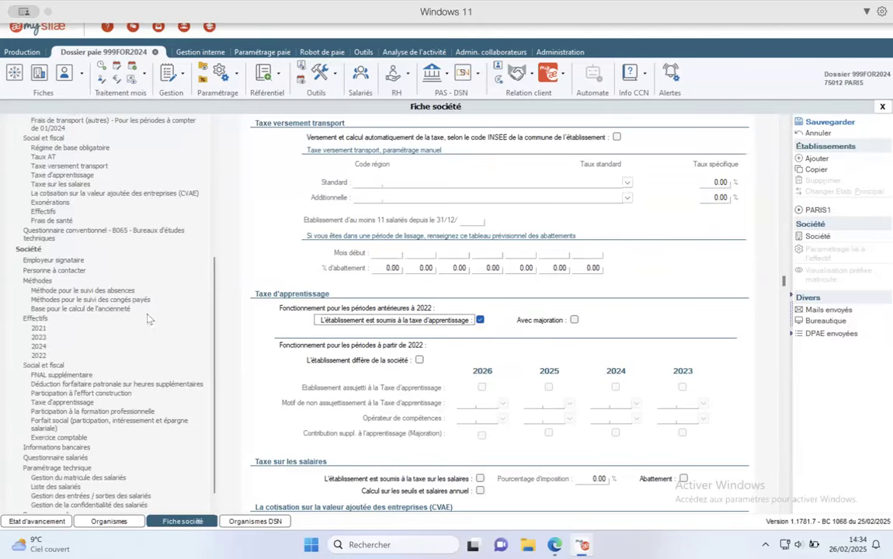
scroll(90, 256, "up", 4)
scroll(89, 256, "up", 1)
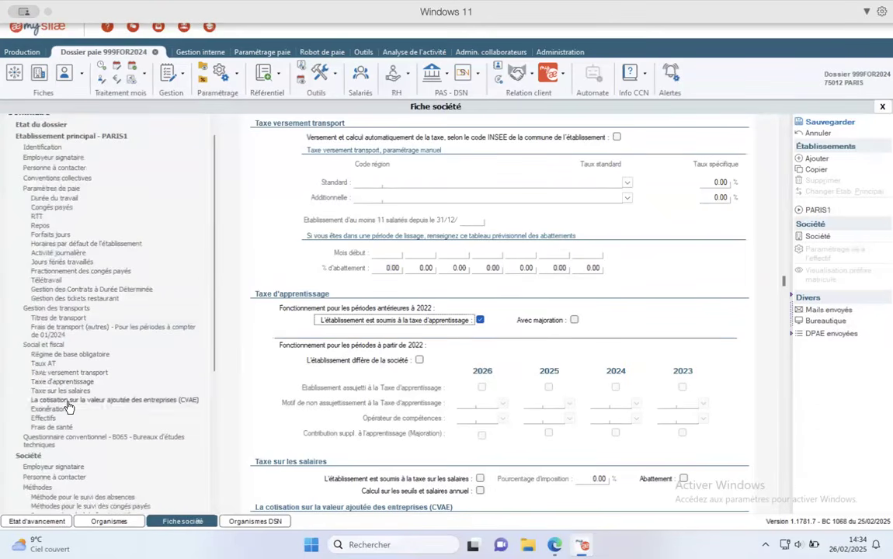
scroll(52, 386, "down", 4)
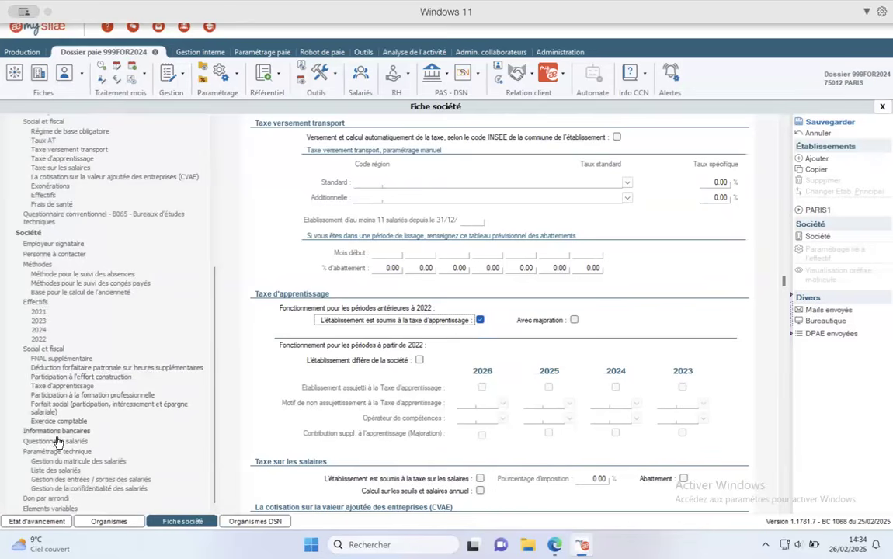
- Choose 06 OPCO EP as the Opérateur de compétences for 2023, 2024 and 2025, then save
left_click(78, 385)
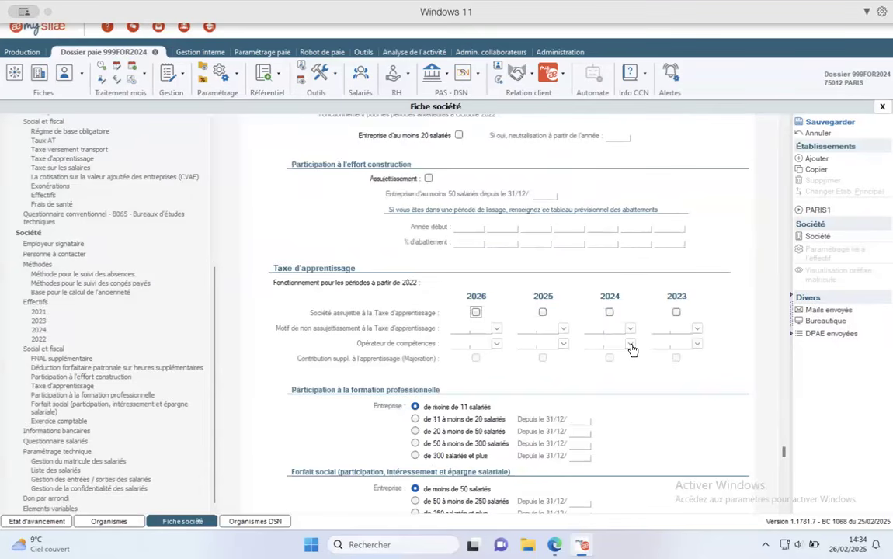
left_click(698, 346)
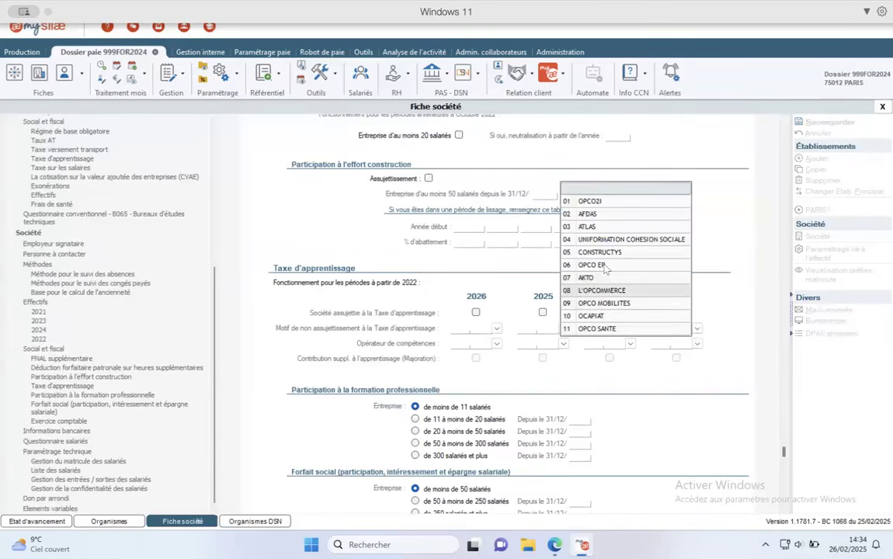
left_click(605, 266)
left_click(597, 345)
left_click(599, 345)
left_click(631, 345)
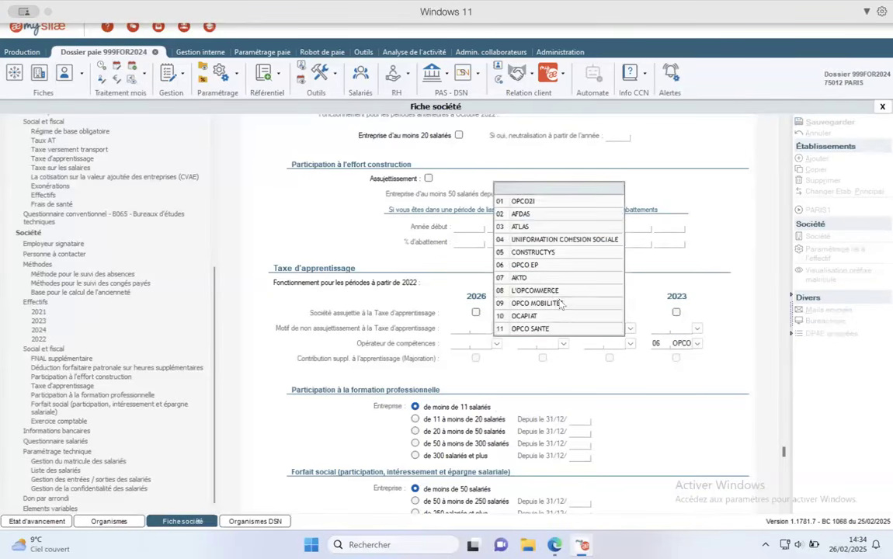
left_click(542, 266)
left_click(563, 344)
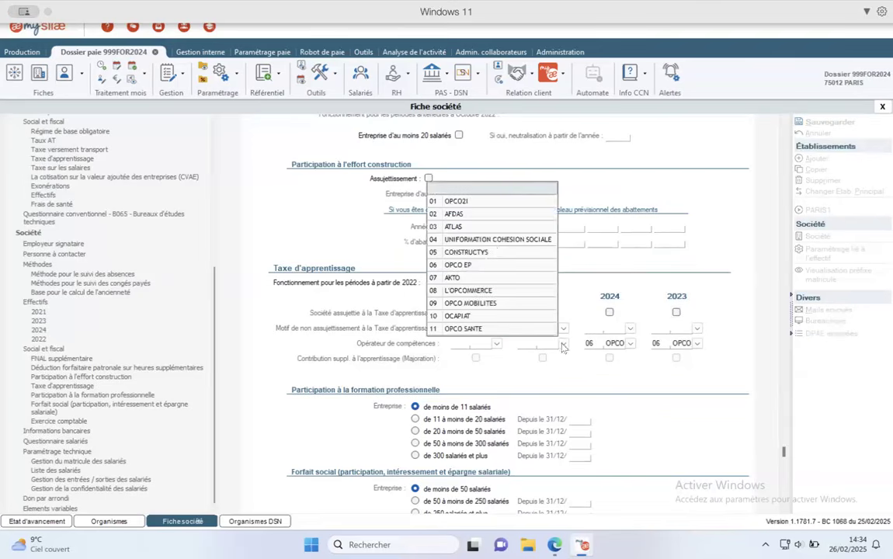
left_click(458, 265)
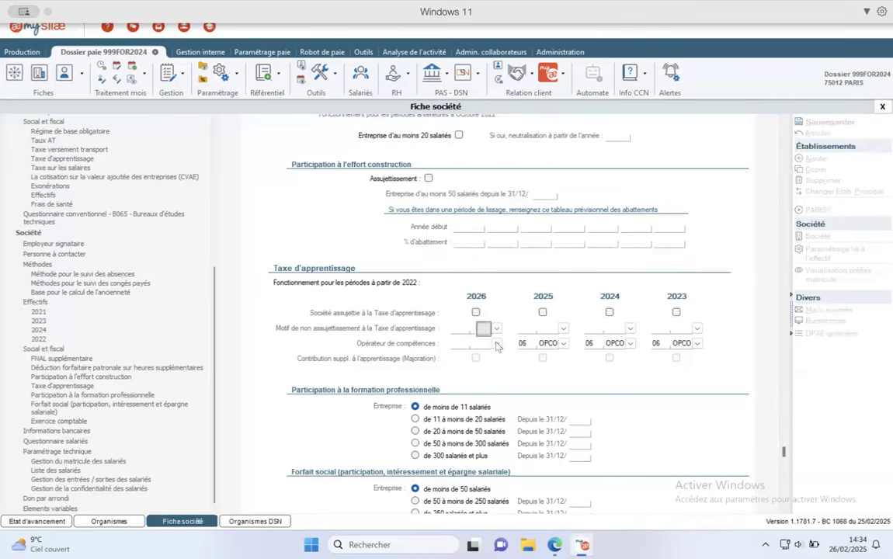
left_click(823, 122)
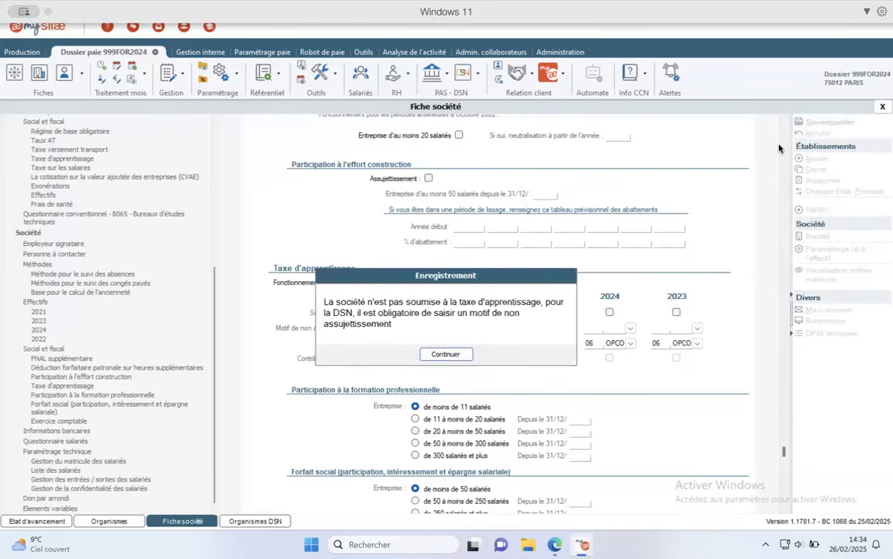
left_click(445, 354)
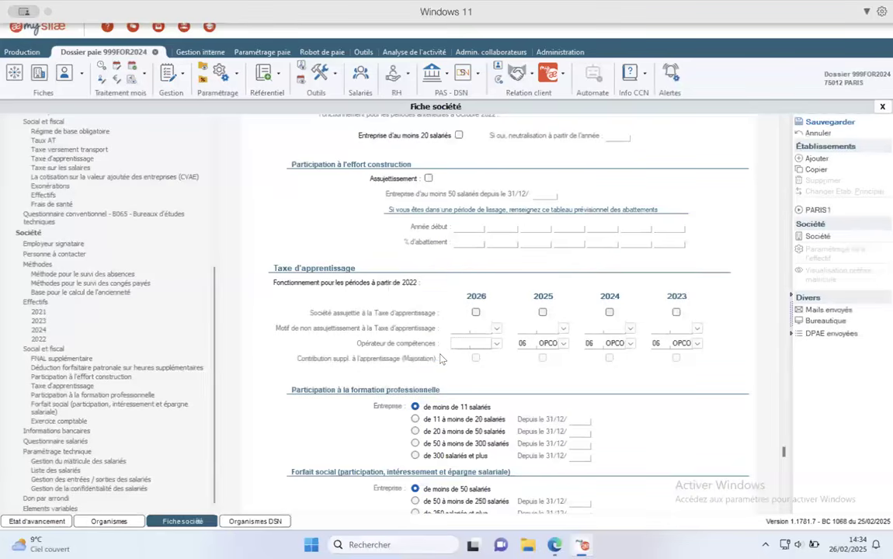
- Tick Société assujettie for 2025, 2024 and 2023, save, and reopen the March 2024 payslip
scroll(441, 358, "up", 3)
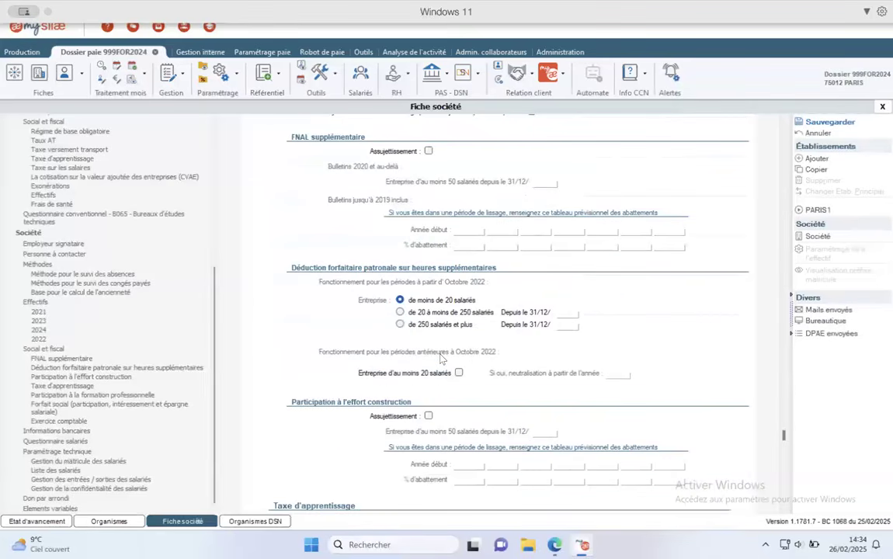
scroll(141, 255, "up", 5)
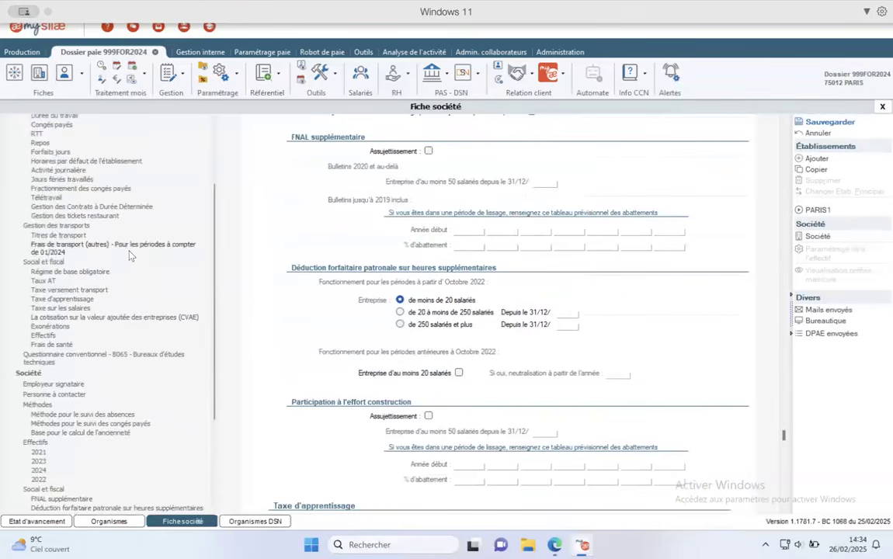
left_click(74, 300)
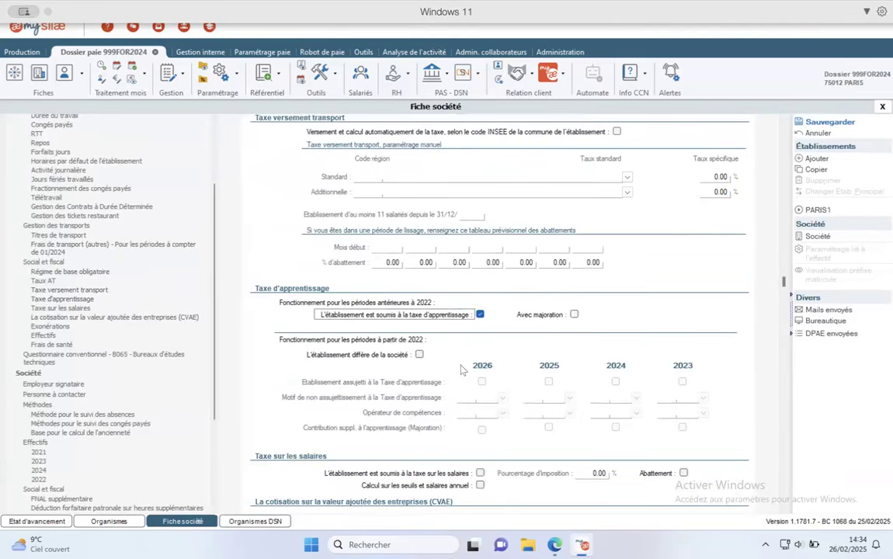
scroll(447, 398, "down", 5)
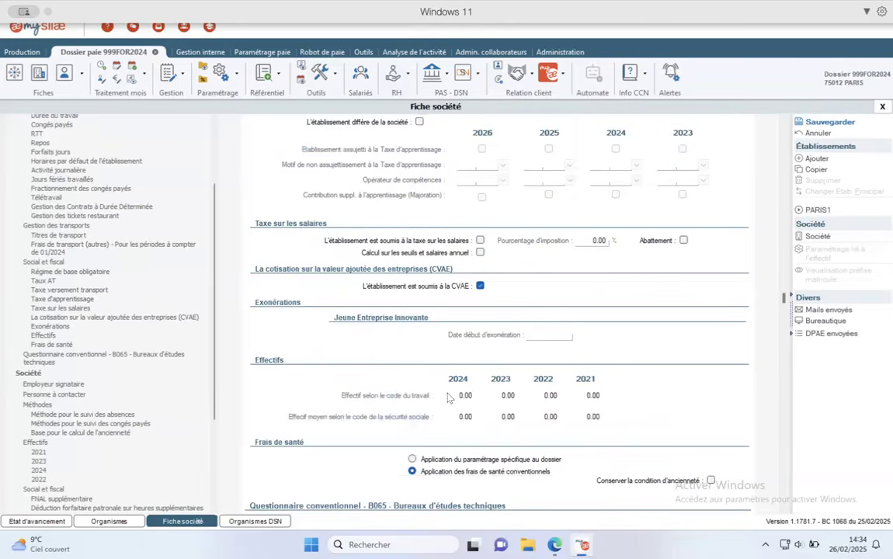
scroll(80, 421, "down", 3)
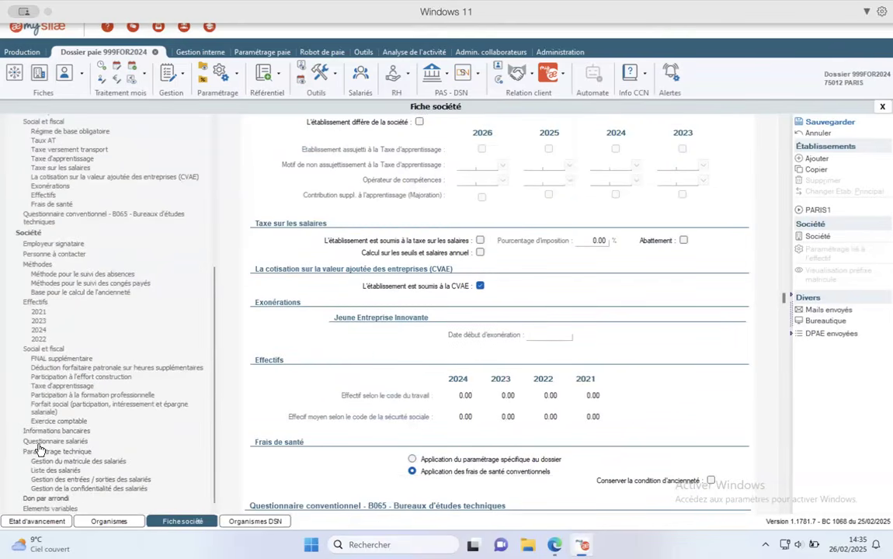
left_click(62, 386)
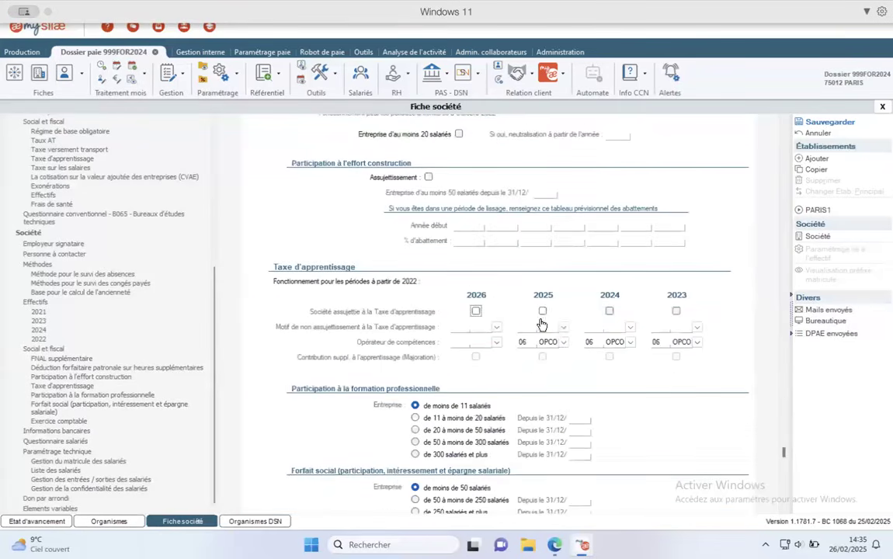
left_click(542, 311)
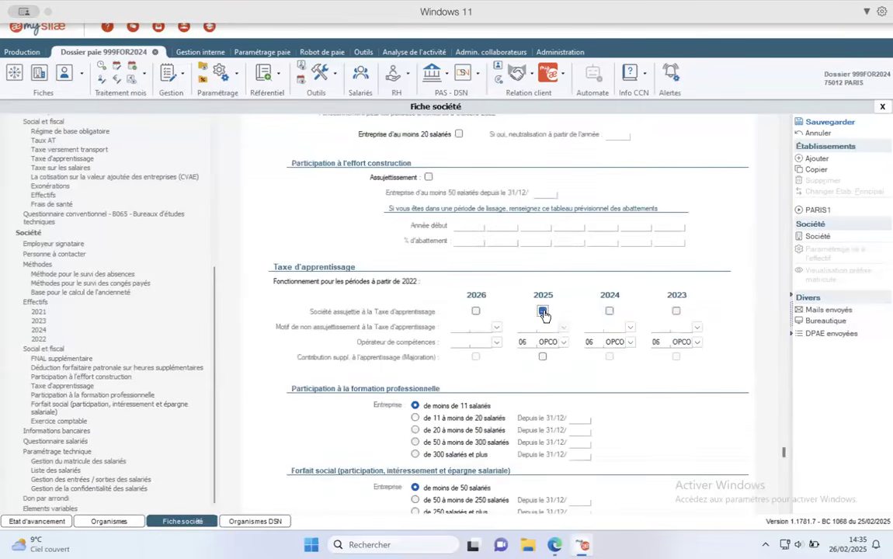
left_click(608, 311)
left_click(675, 313)
left_click(843, 122)
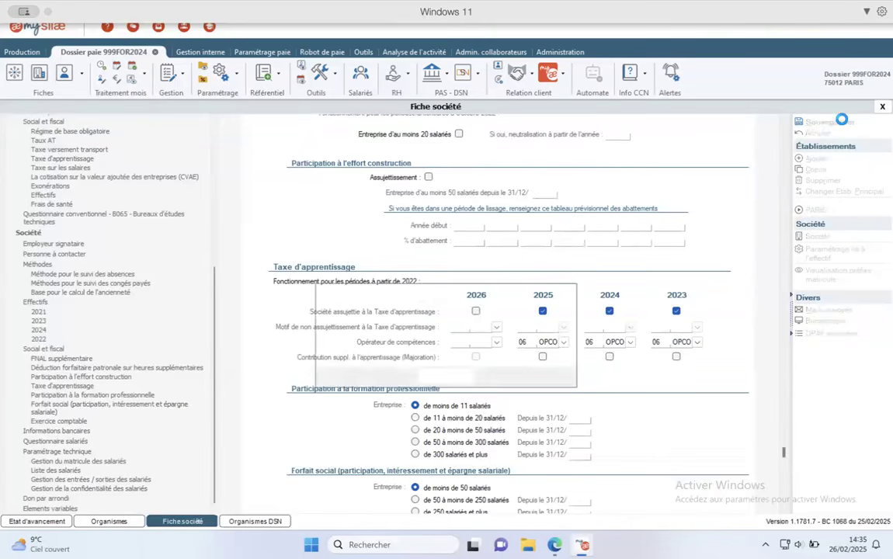
left_click(445, 376)
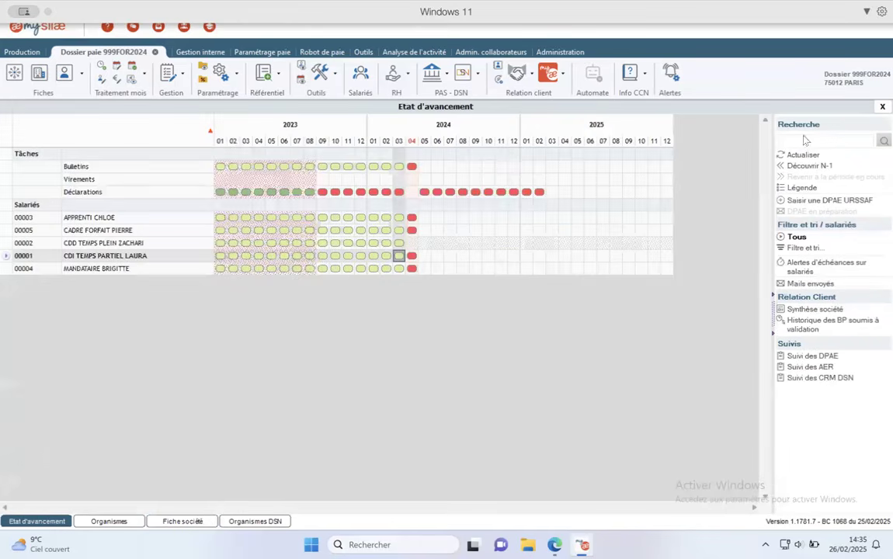
left_click(36, 521)
double_click(398, 256)
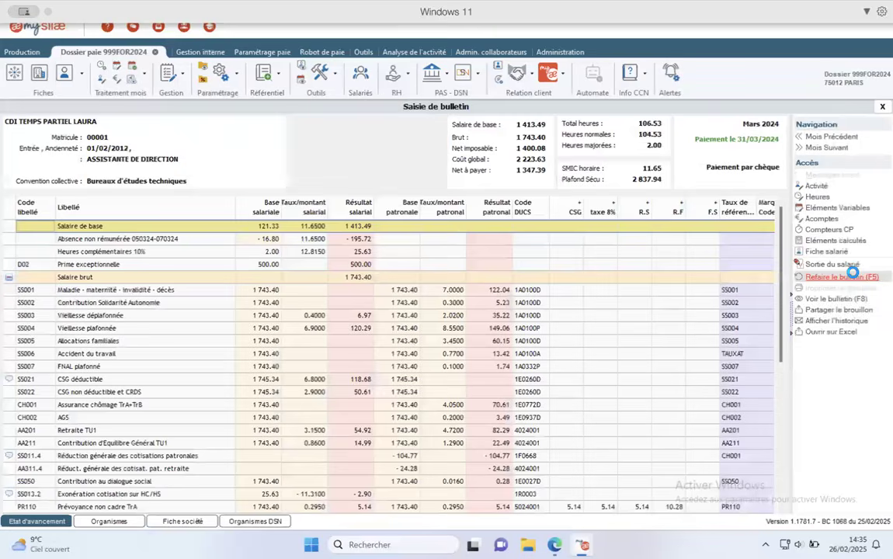
- Recalculate the March 2024 payslip to 1 342.48 net and return to the progress grid
left_click(854, 275)
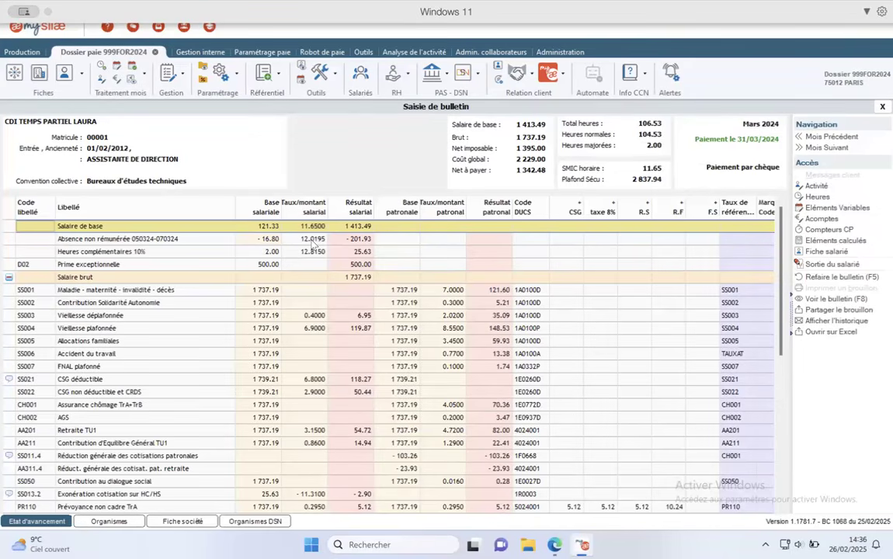
left_click(813, 136)
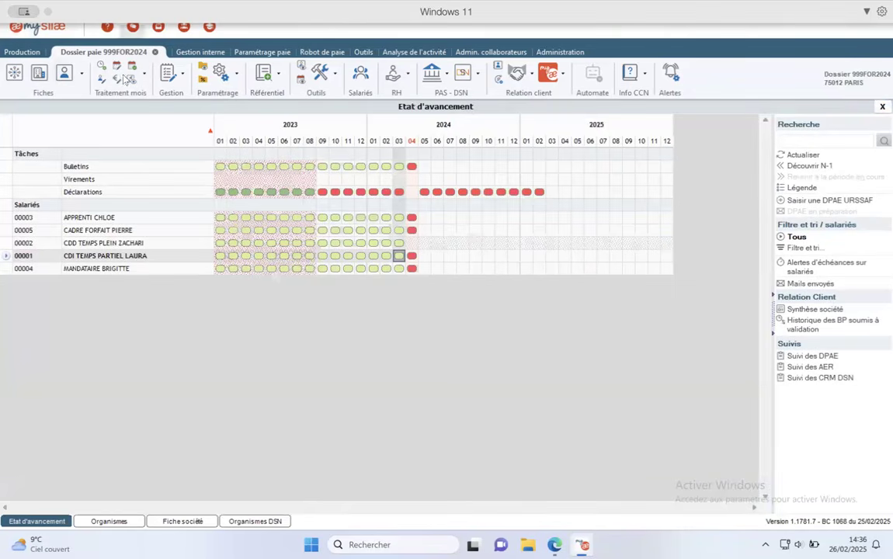
- View the April 2024 hours entry (four employees, 576.34 normal hours), then return to Etat d'avancement
left_click(97, 64)
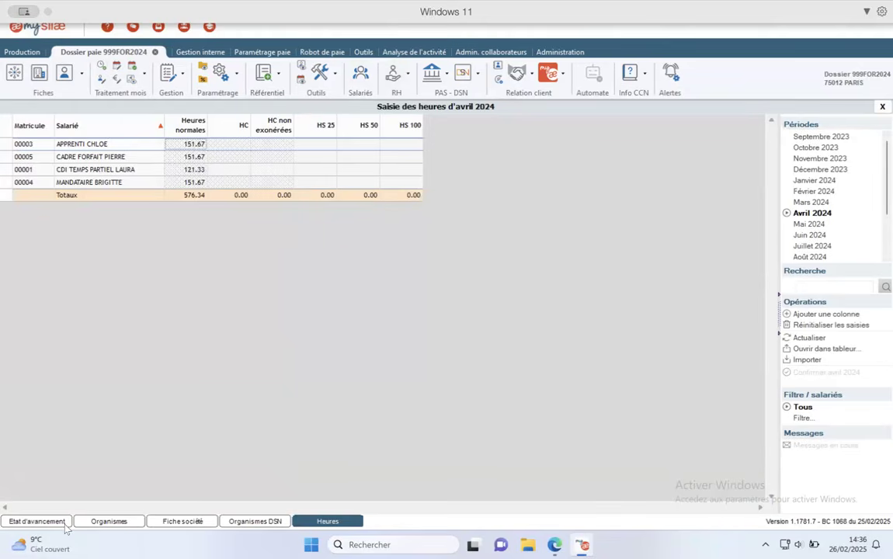
left_click(36, 521)
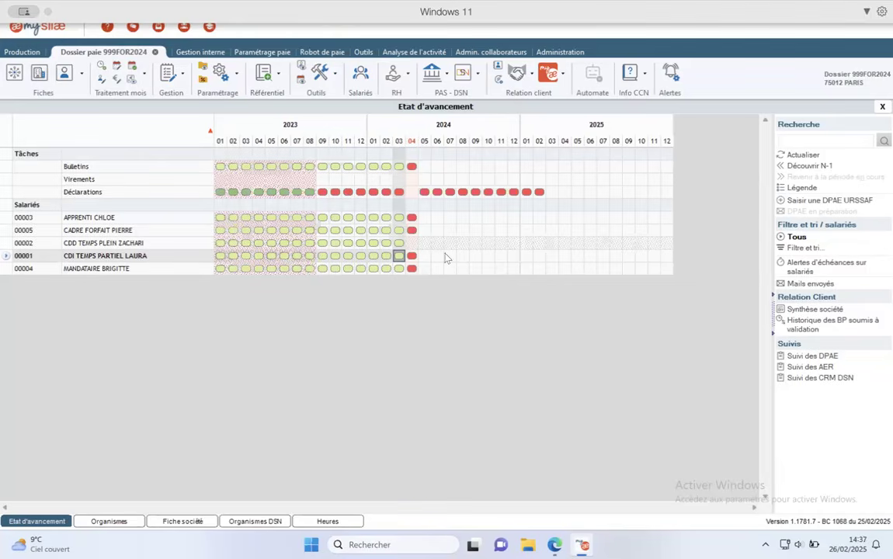
- Open the Tableau des charges for all March 2024 payslips from the Bulletins 03/2024 cell
left_click(398, 167)
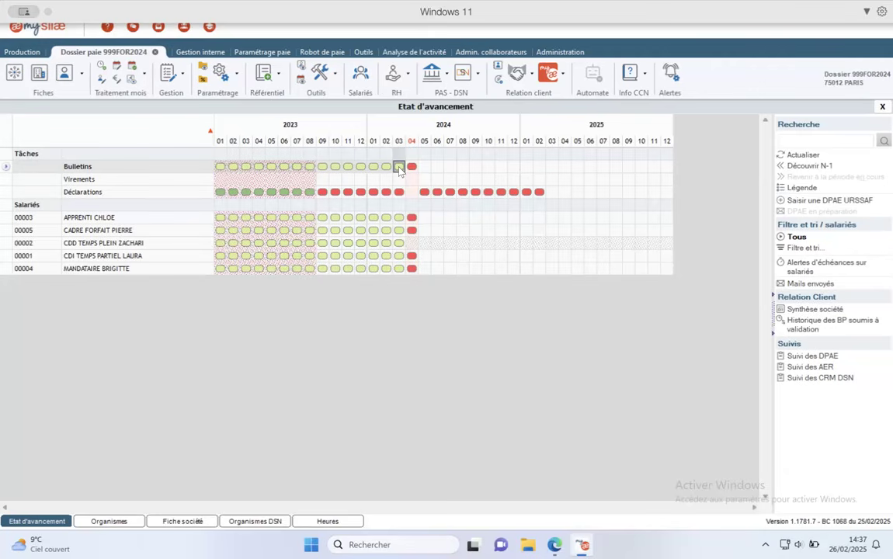
right_click(400, 171)
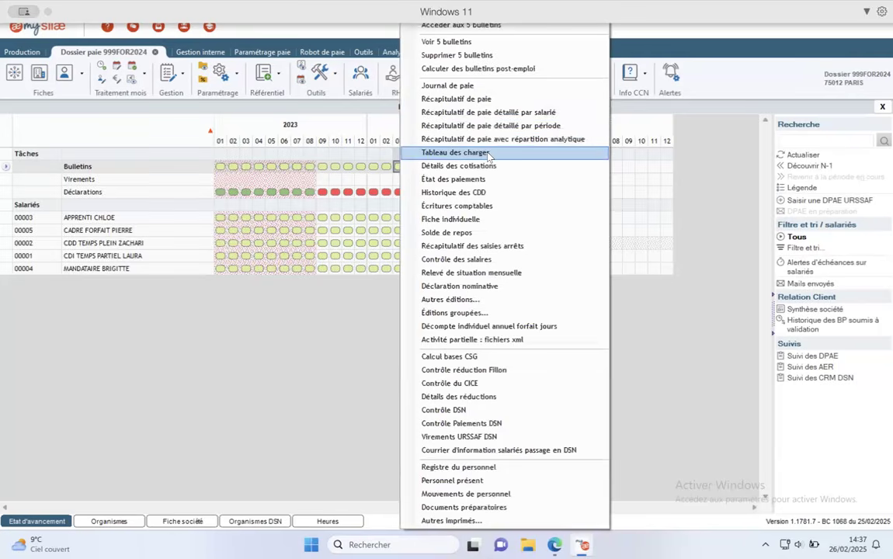
left_click(488, 155)
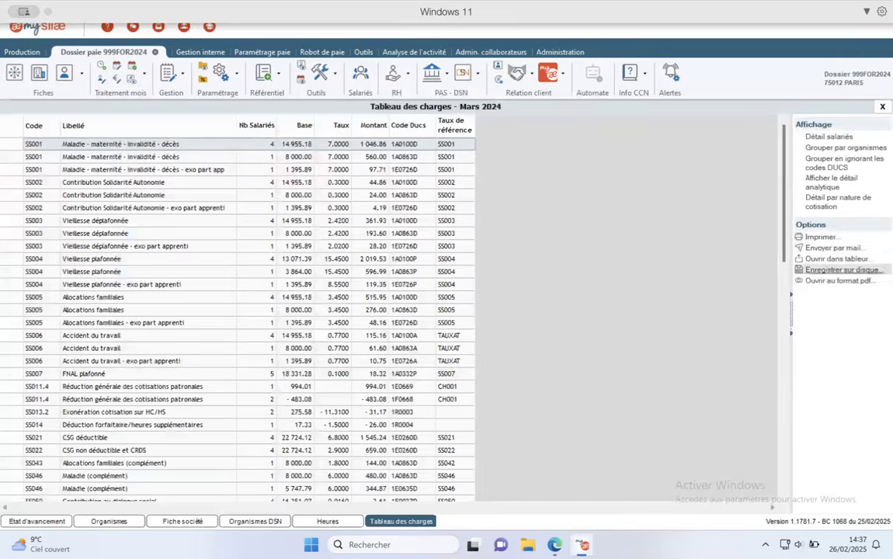
- Group charges ignoring DUCS codes and drill into the PR289 health lines (26.00 employee/employer)
left_click(845, 162)
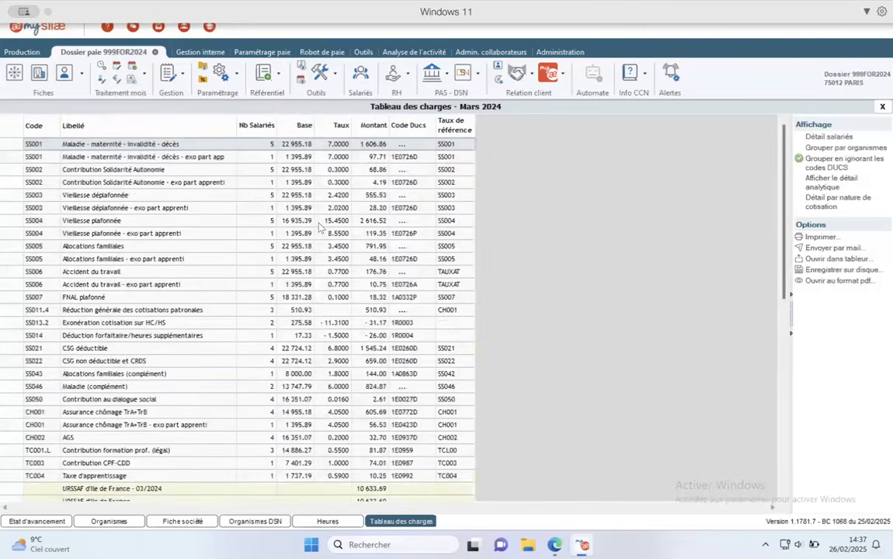
scroll(319, 226, "down", 8)
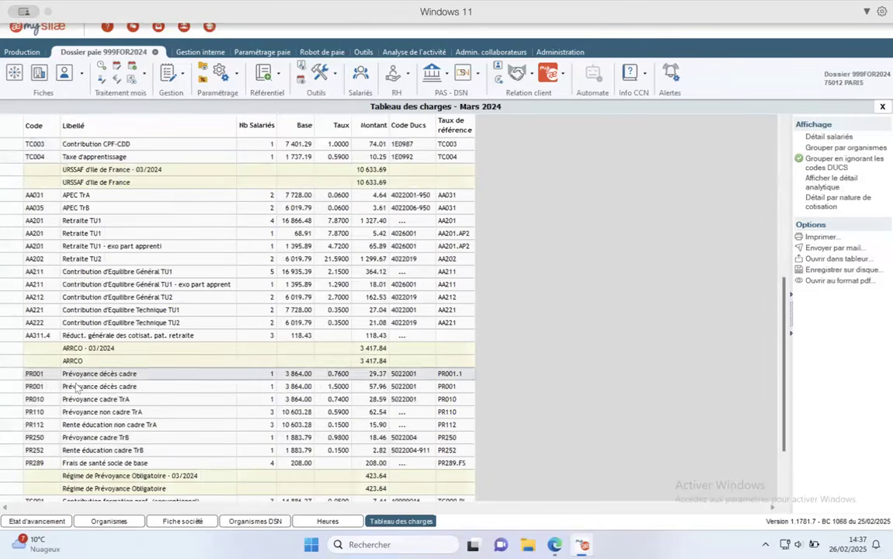
scroll(78, 389, "up", 1)
scroll(85, 381, "down", 3)
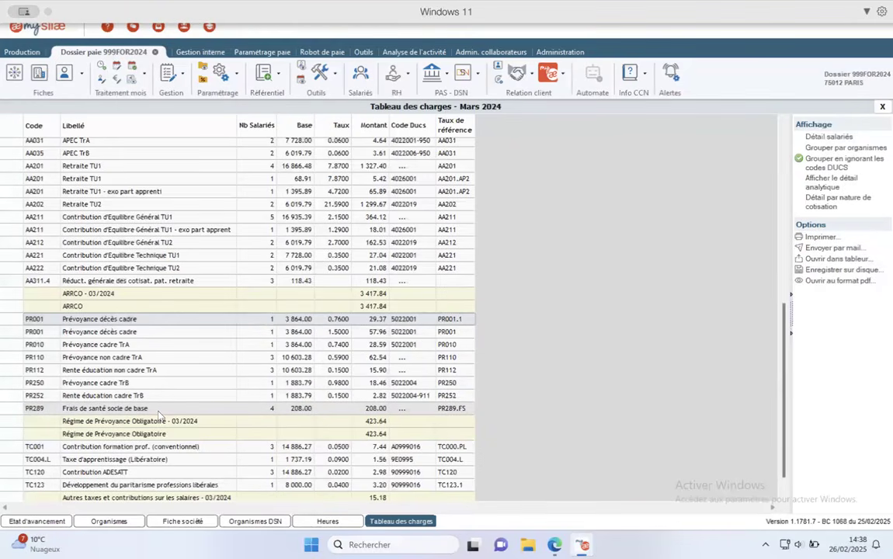
double_click(91, 409)
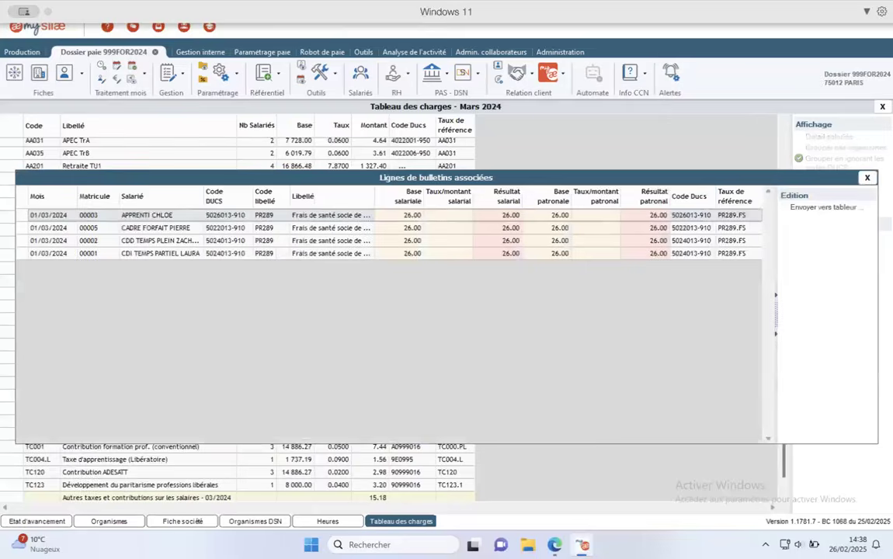
left_click(868, 178)
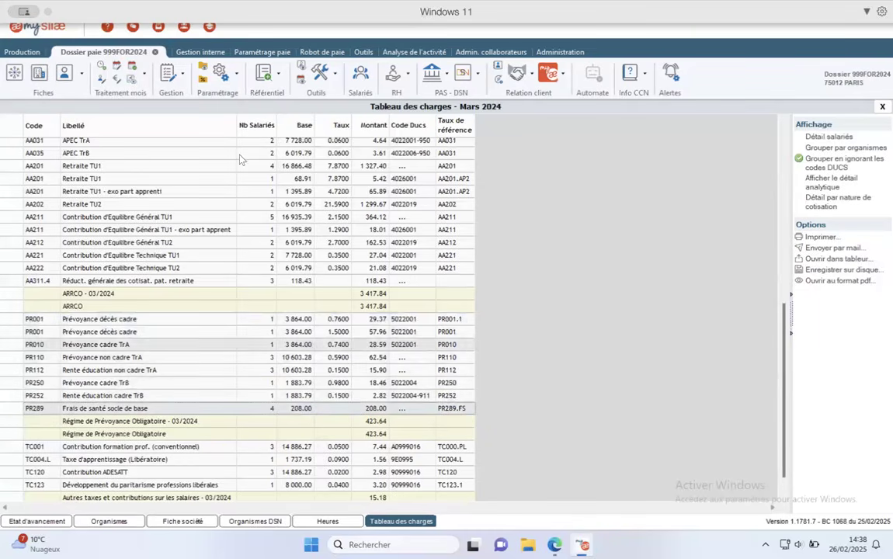
double_click(267, 408)
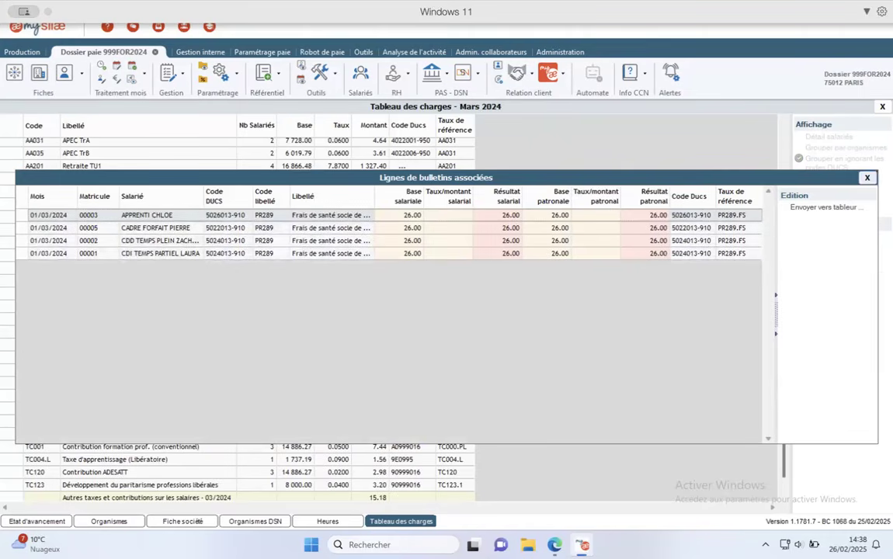
left_click(867, 177)
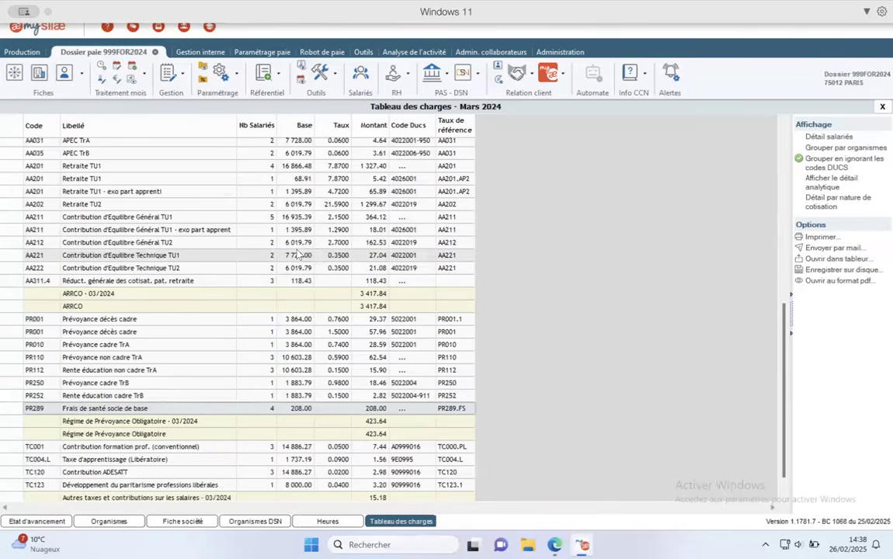
scroll(319, 261, "up", 10)
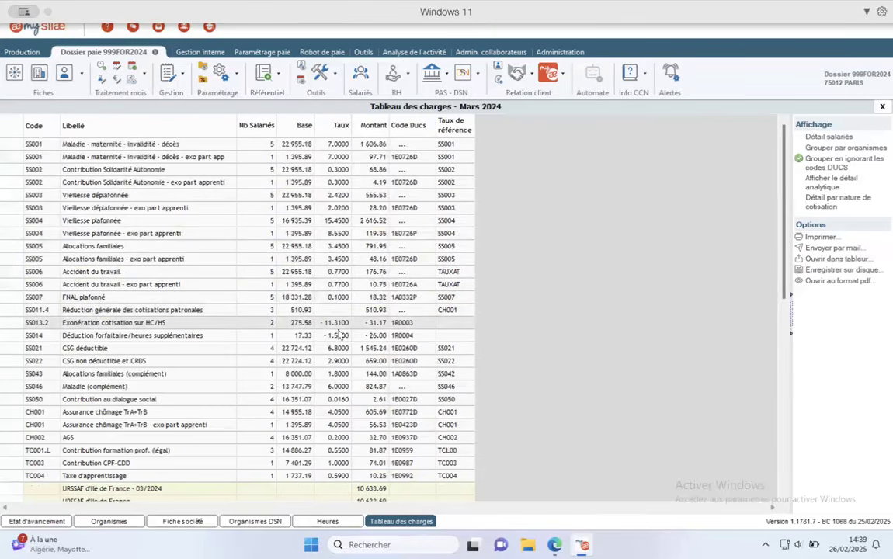
scroll(339, 334, "down", 10)
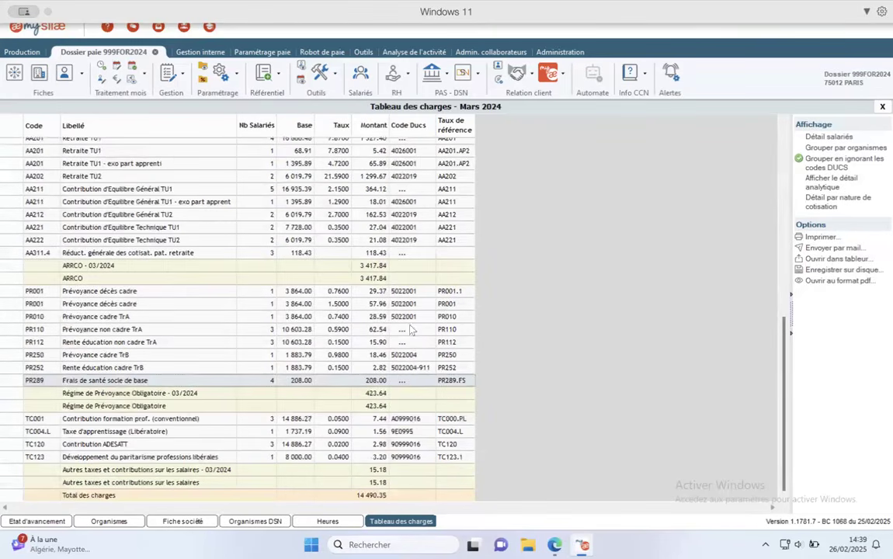
- Close the March 2024 charges table to show the 2023–2025 progress grid
left_click(882, 106)
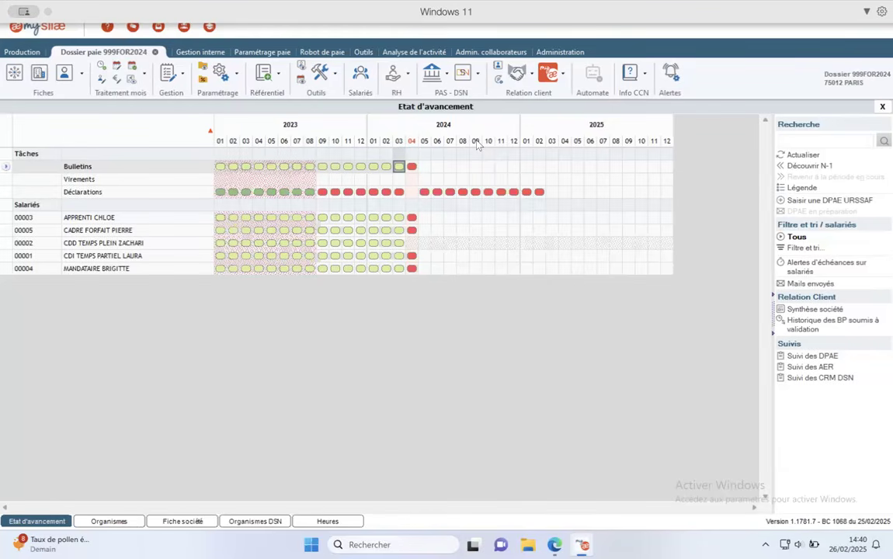
- Open the March 2024 declarations and calculate the DSN: 10 636.00 declared, 10 635.00 payment
left_click(399, 191)
left_click(457, 204)
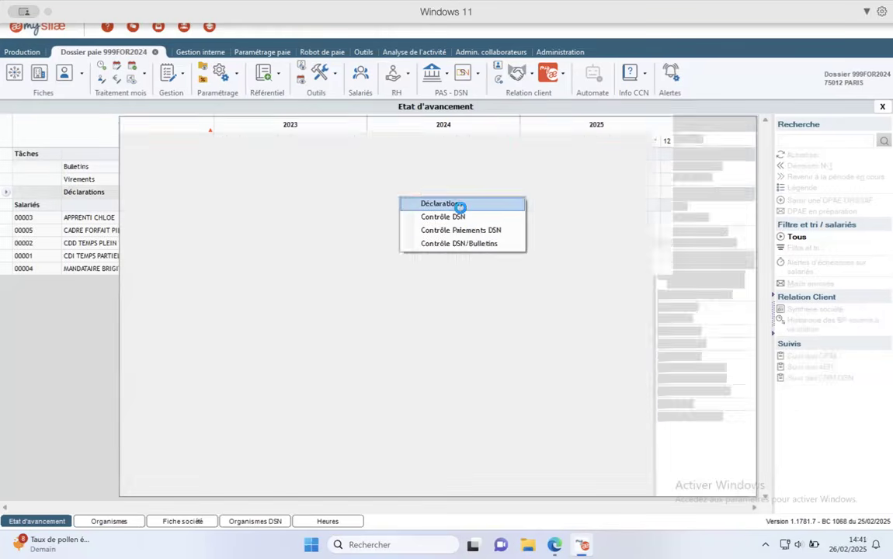
left_click(682, 307)
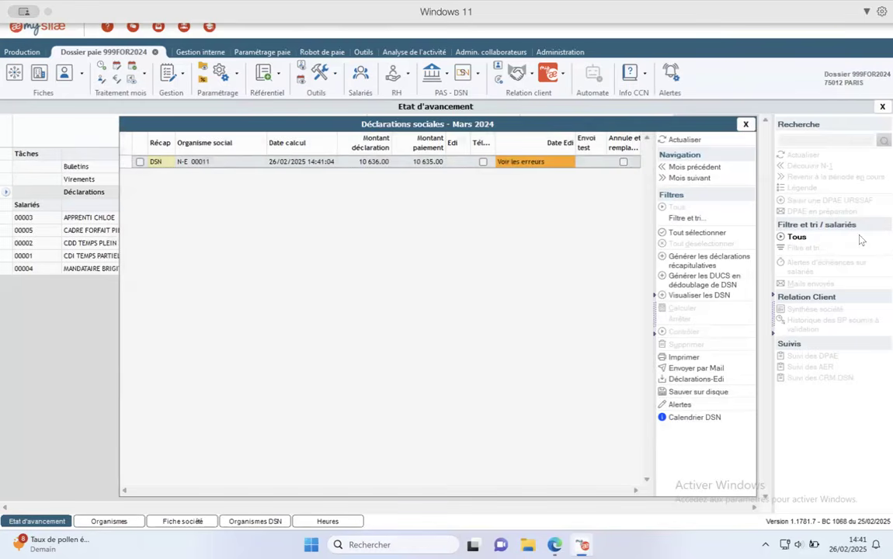
left_click(538, 168)
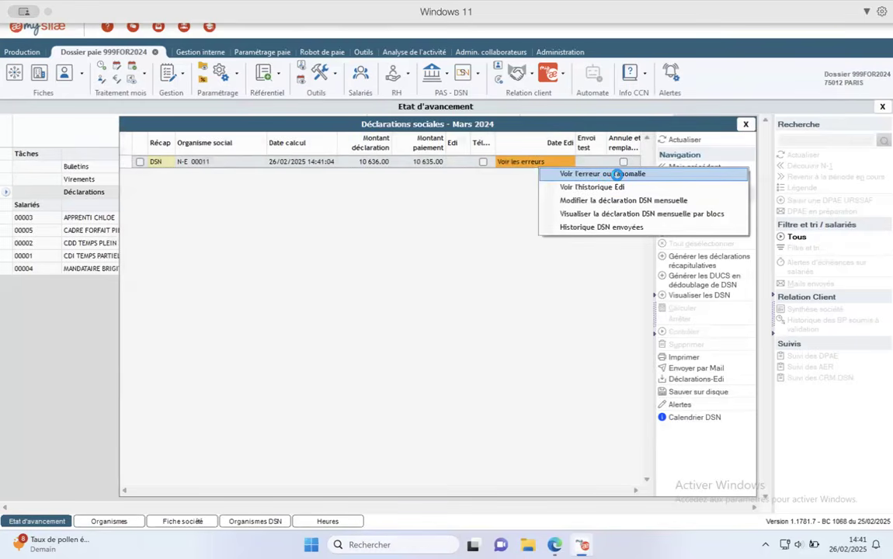
left_click(556, 172)
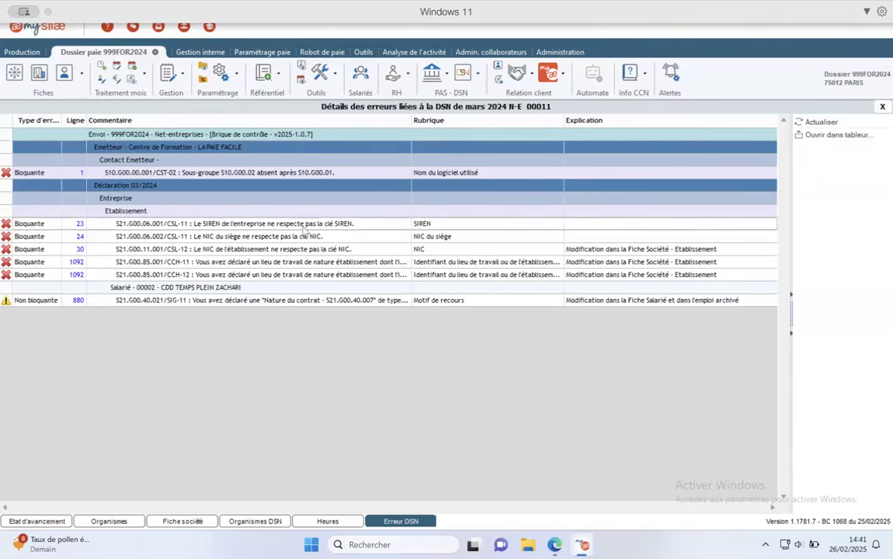
key("Down")
key("Down")
key("Down")
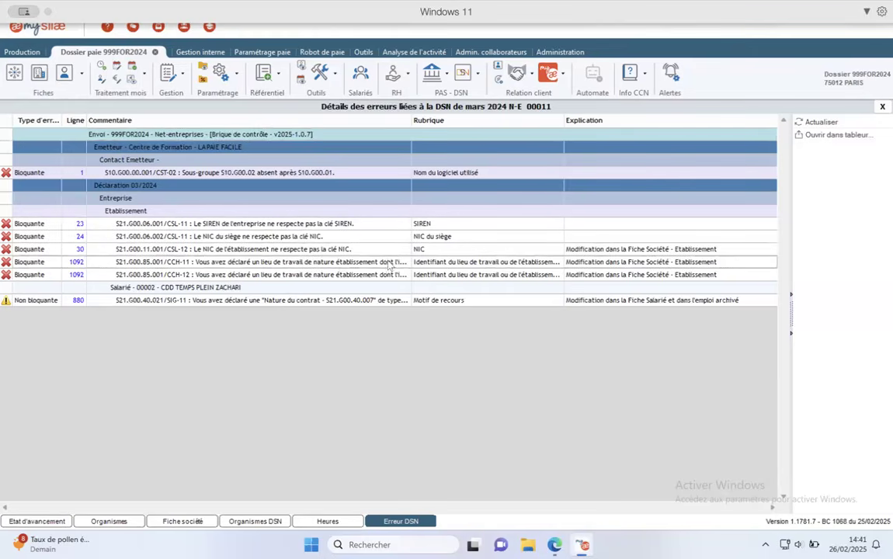
left_click_drag(412, 123, 555, 124)
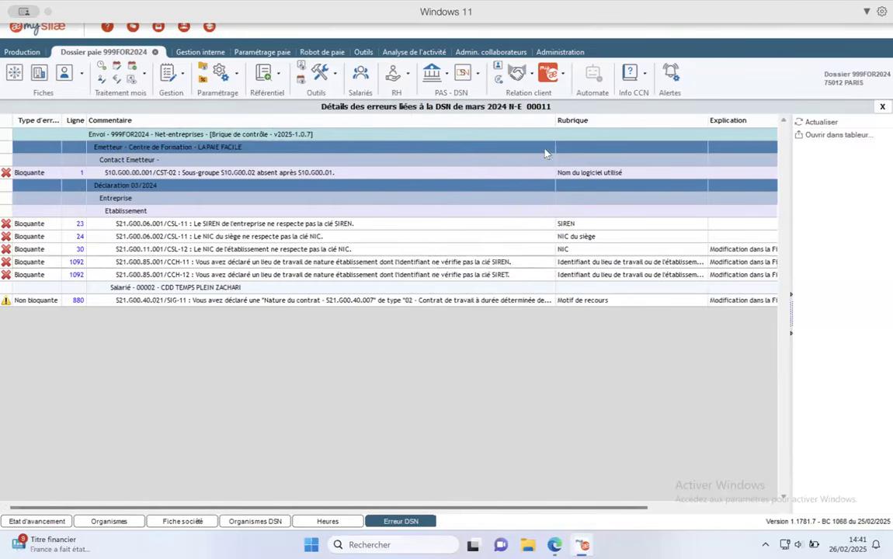
left_click_drag(555, 123, 420, 144)
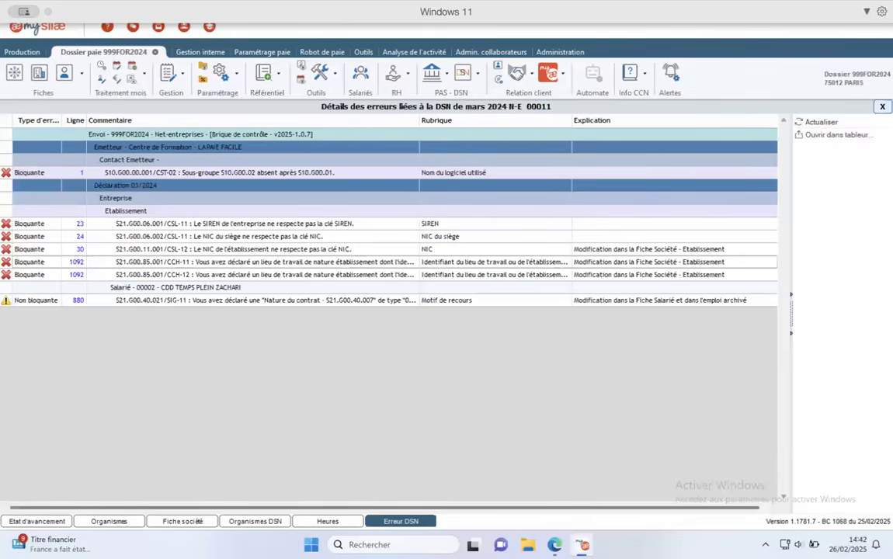
left_click(882, 107)
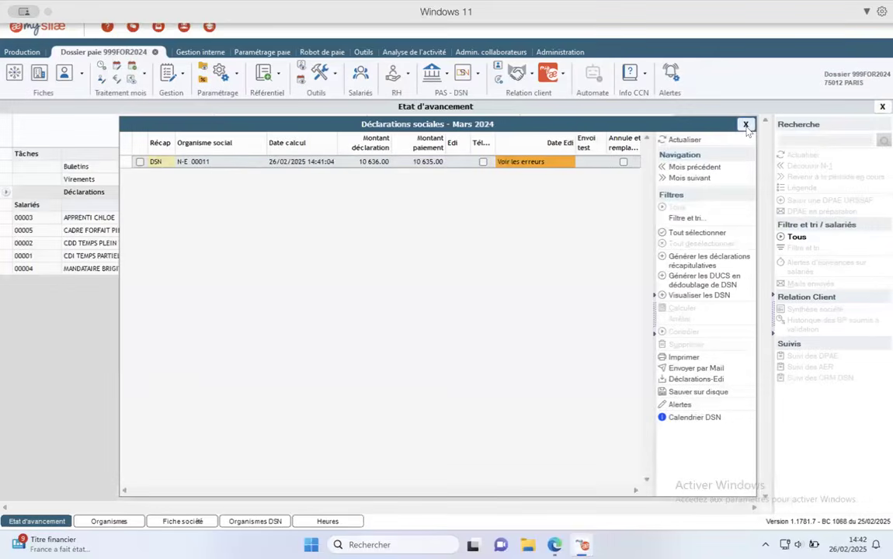
- Run the March 2024 Contrôle DSN/Bulletins check twice, confirming no errors, then close it
left_click(748, 124)
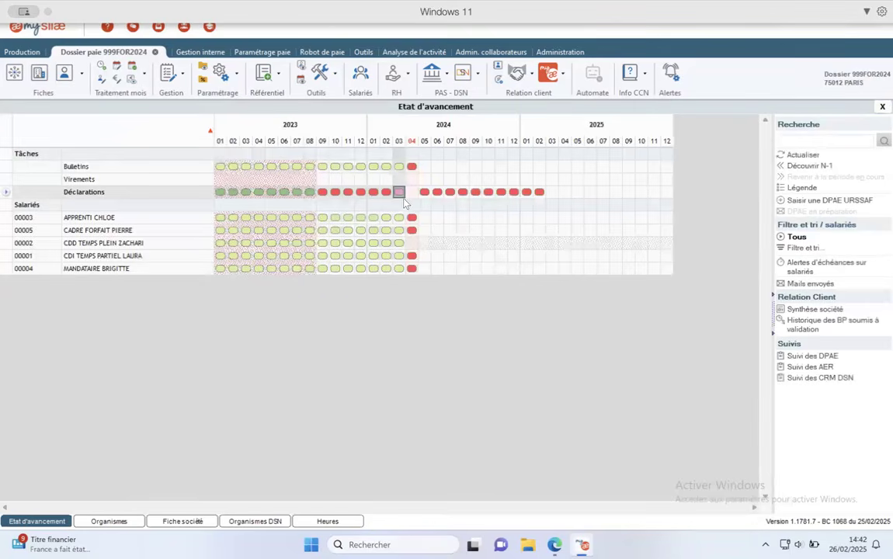
right_click(398, 194)
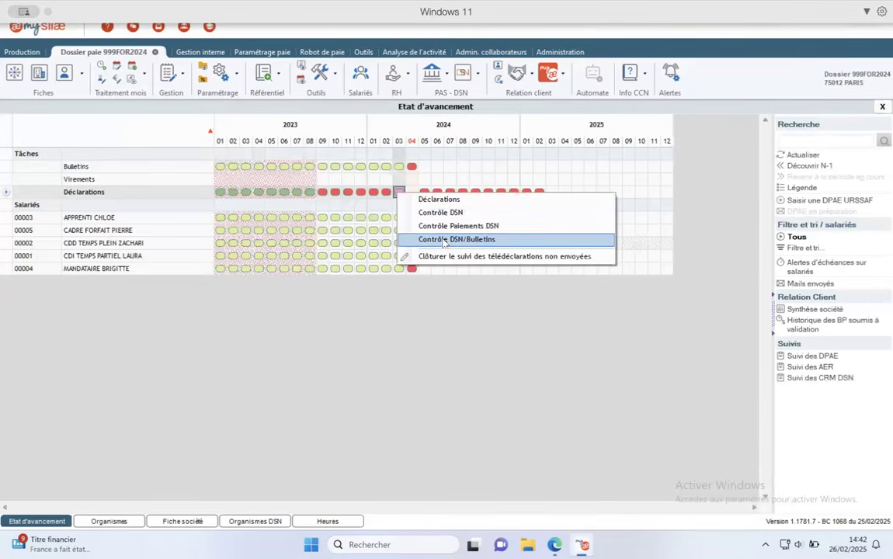
left_click(469, 240)
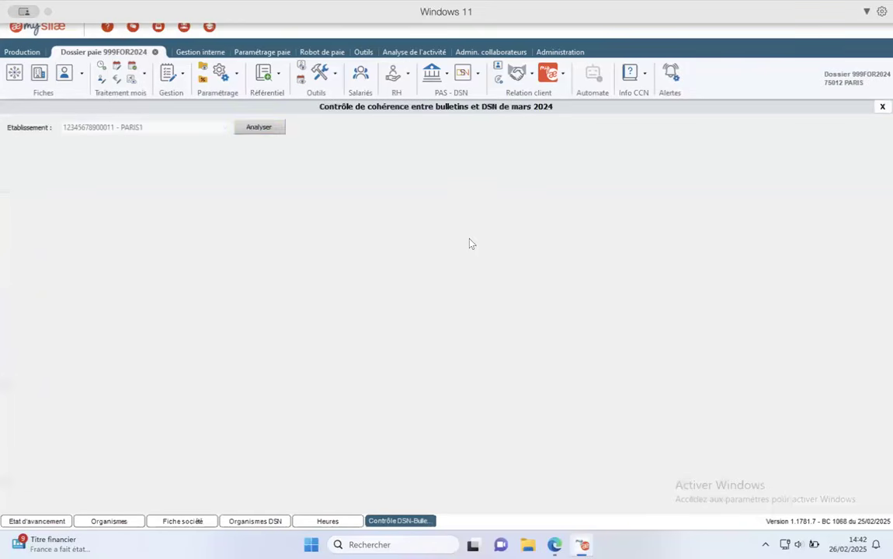
left_click(245, 127)
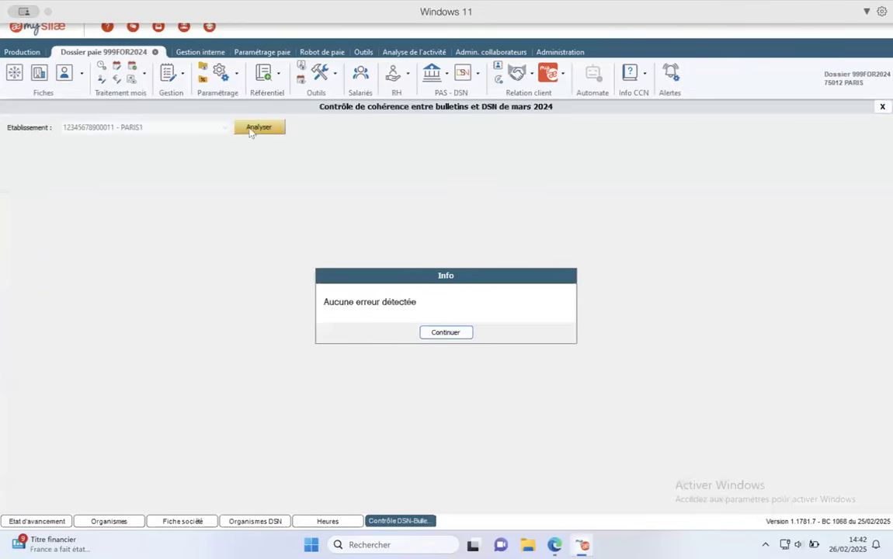
left_click(455, 334)
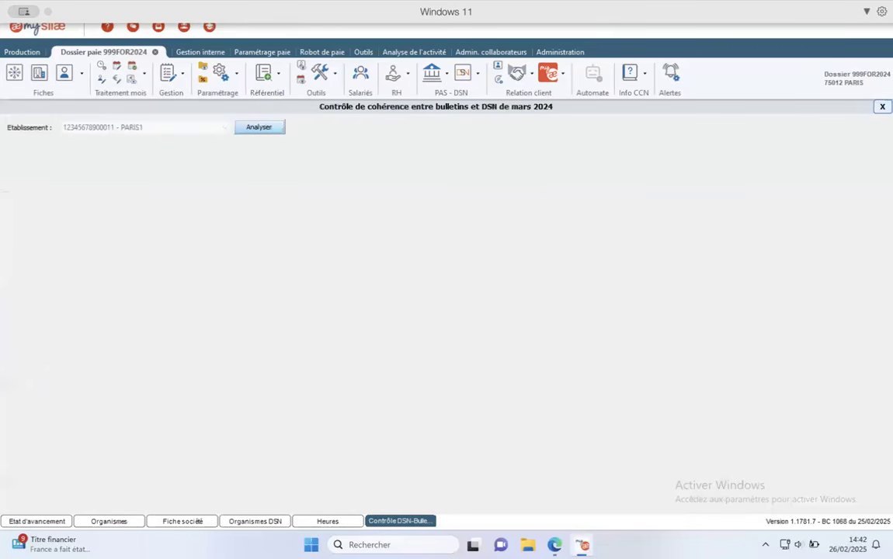
left_click(271, 132)
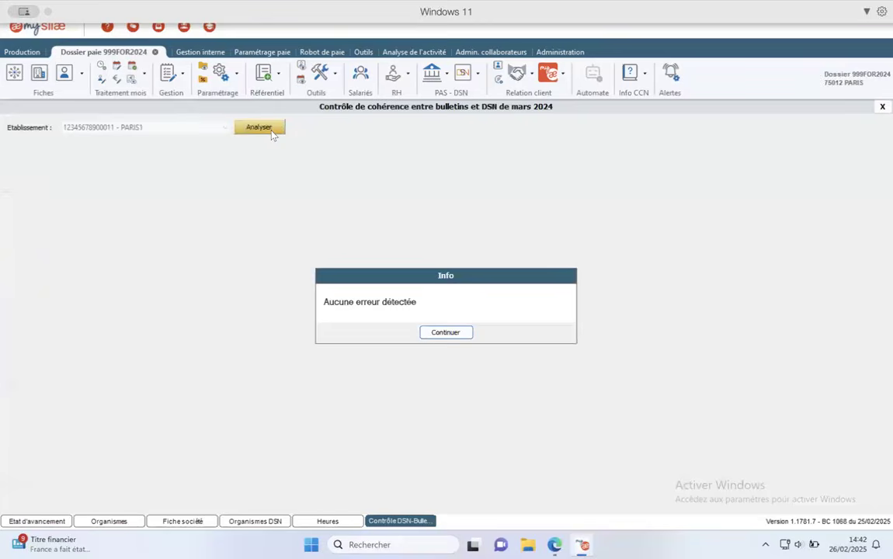
left_click(437, 334)
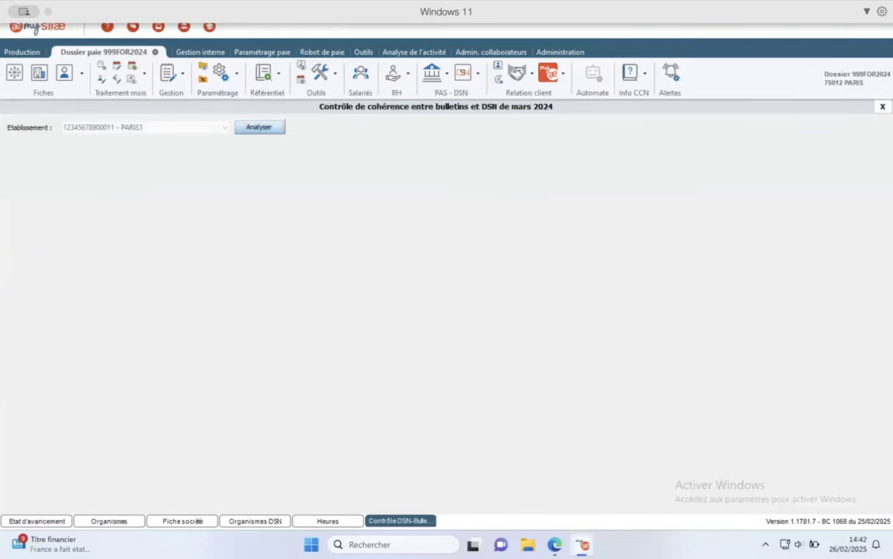
left_click(882, 107)
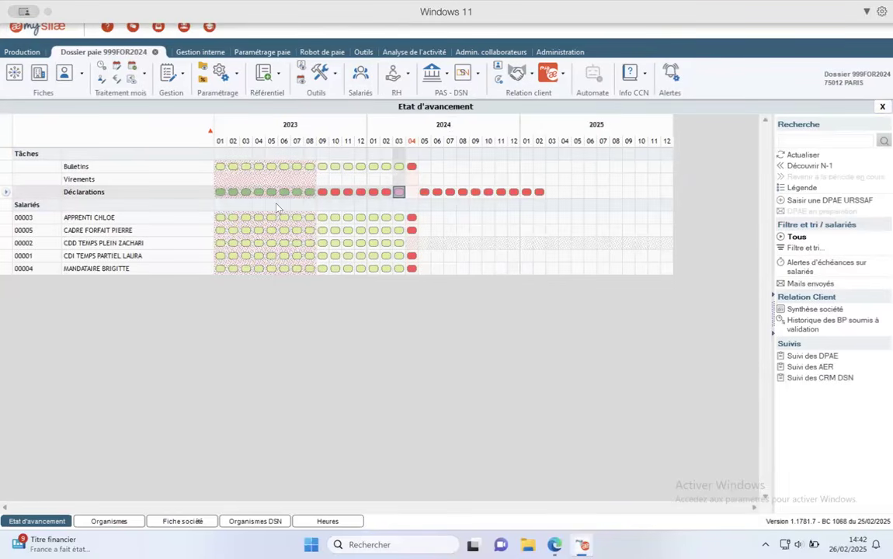
- Reopen the March 2024 declarations and view the DSN row's actions without choosing any
double_click(399, 193)
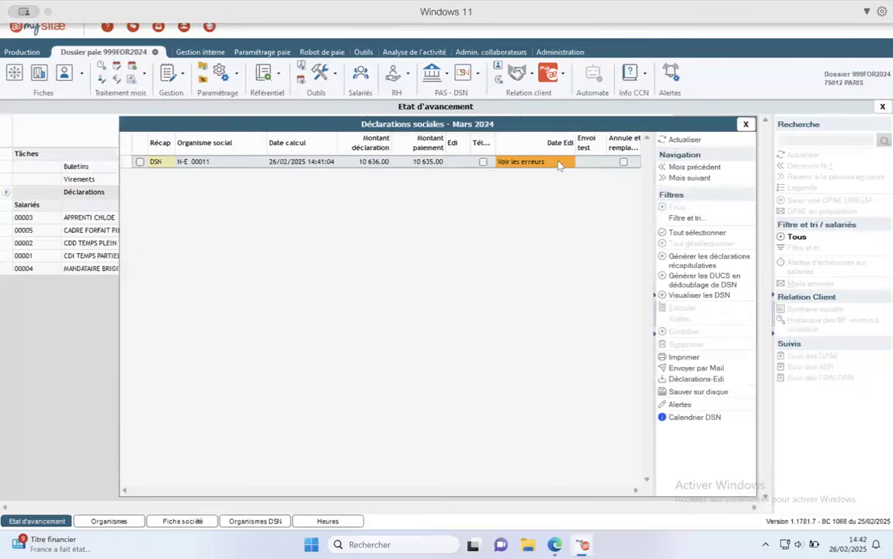
right_click(539, 171)
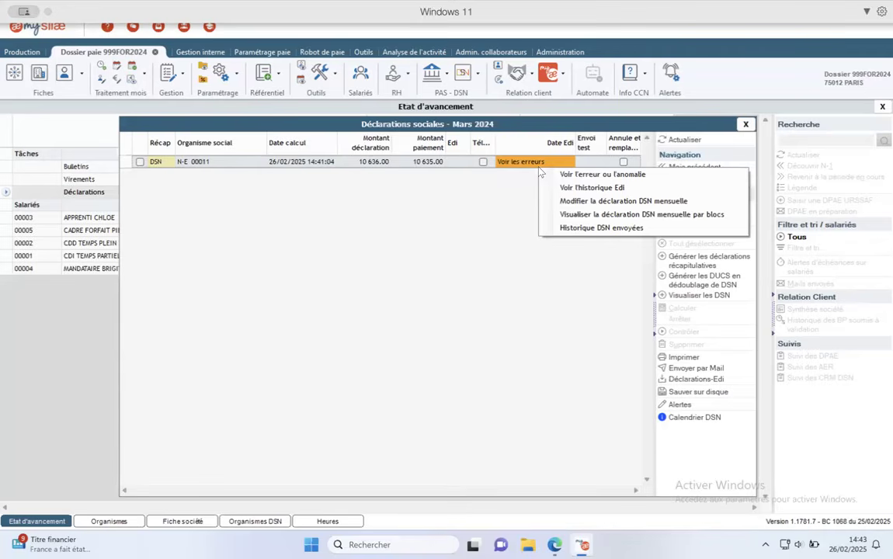
left_click(37, 78)
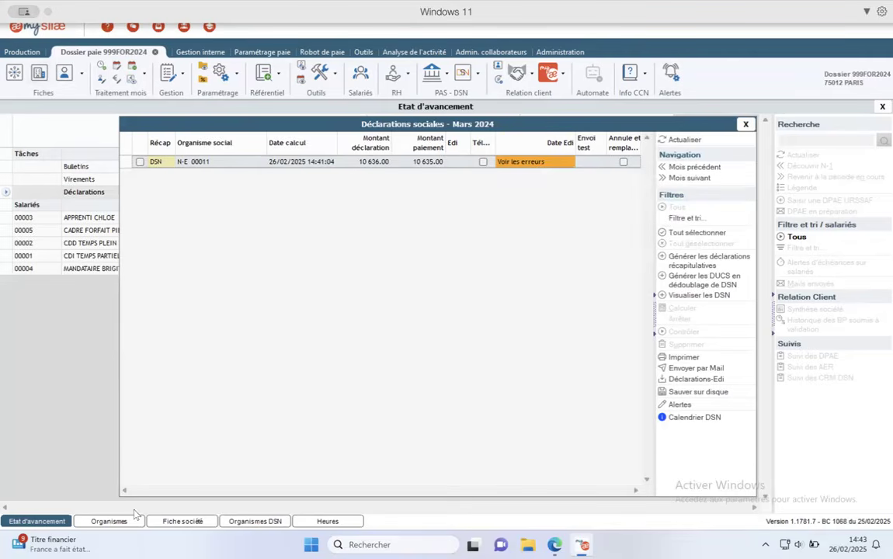
- Open the Fiche société at its Paramètres de paie section
left_click(39, 68)
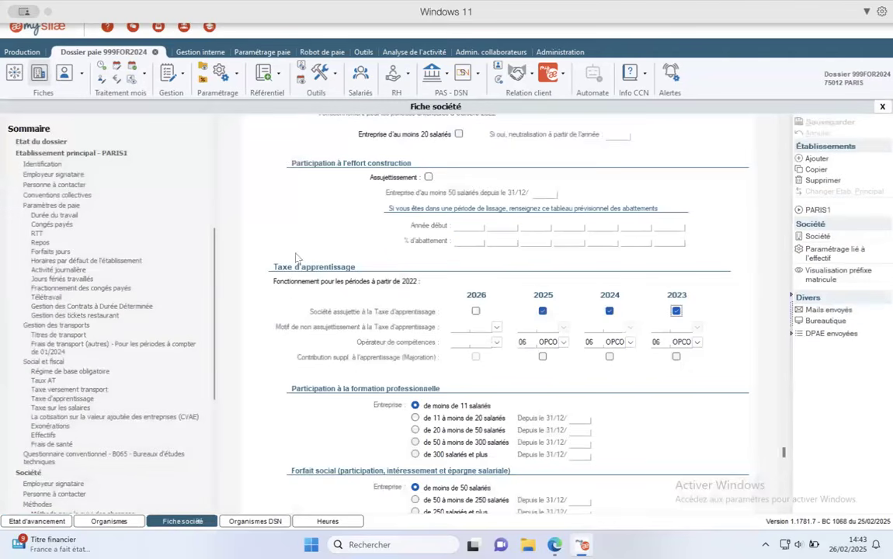
left_click(67, 207)
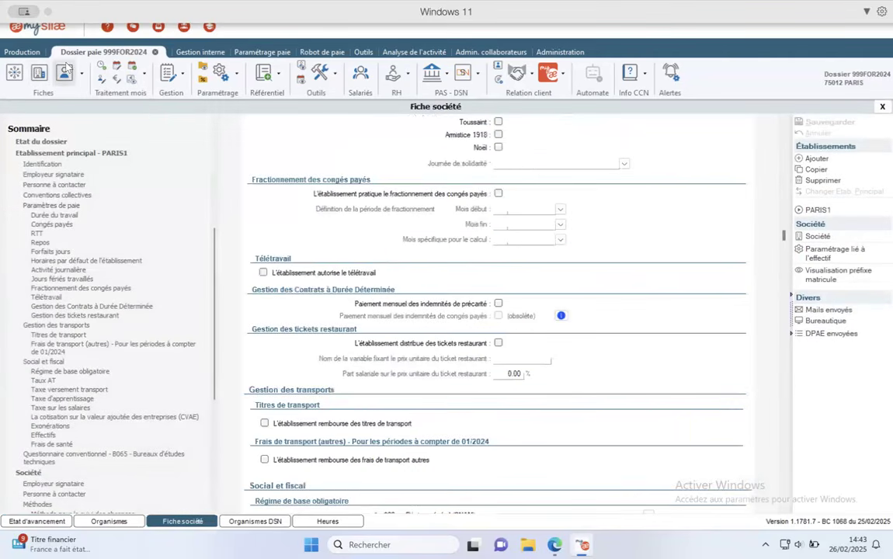
left_click(66, 71)
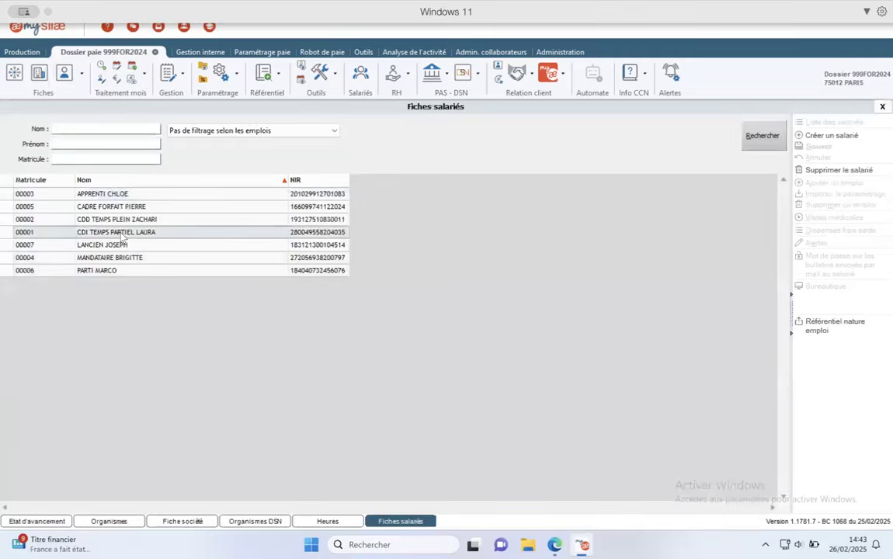
- Open the CDI TEMPS PARTIEL employee's record down to its employment section, PCS-ESE 461B
double_click(121, 233)
scroll(369, 380, "down", 10)
scroll(369, 380, "down", 10)
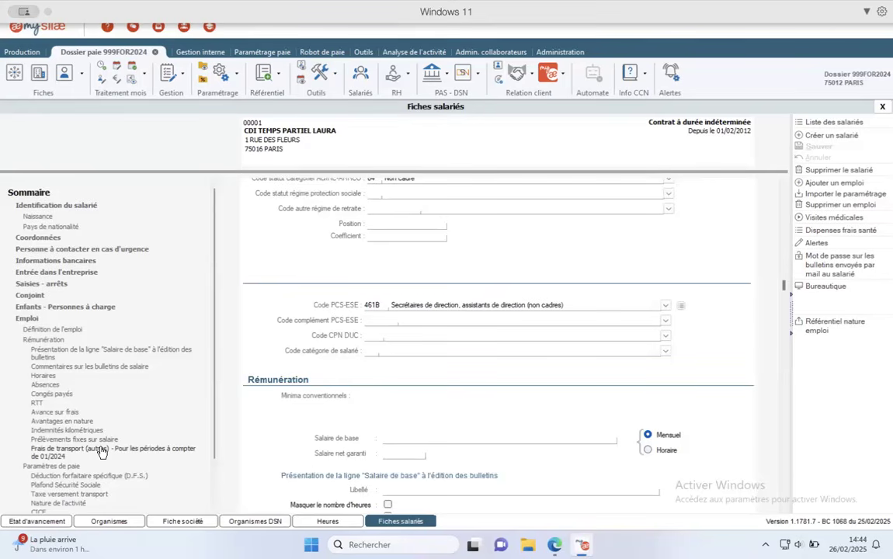
- Review the March 2024 Récap DSN: 10 636.00 contributions against 10 635.00 paid, then close declarations
left_click(65, 524)
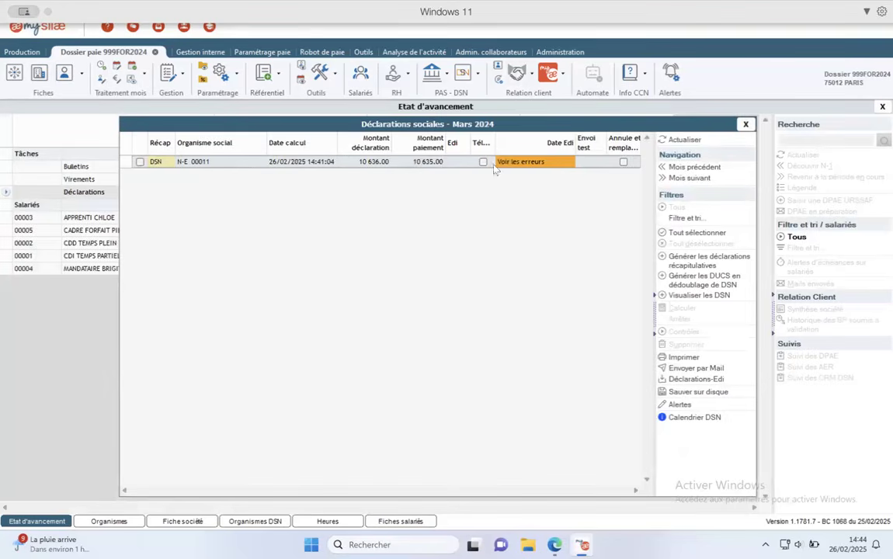
double_click(346, 160)
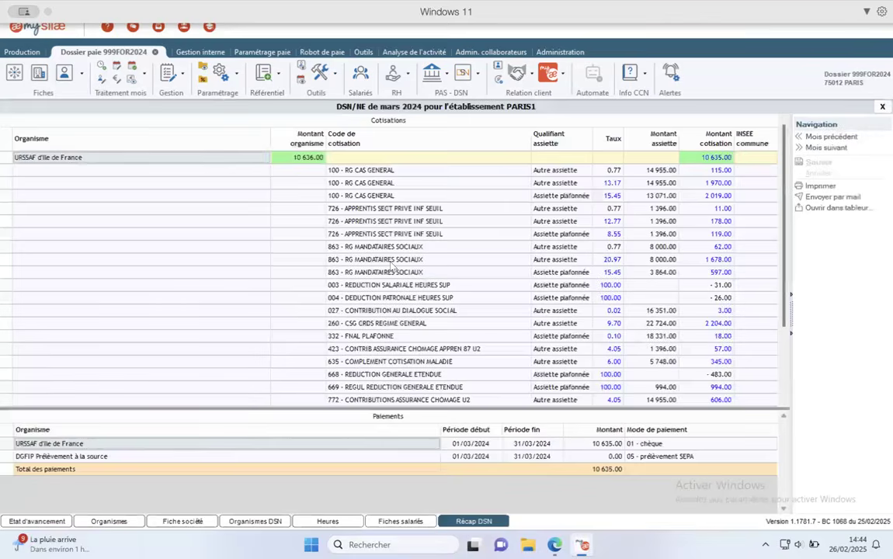
scroll(392, 265, "down", 3)
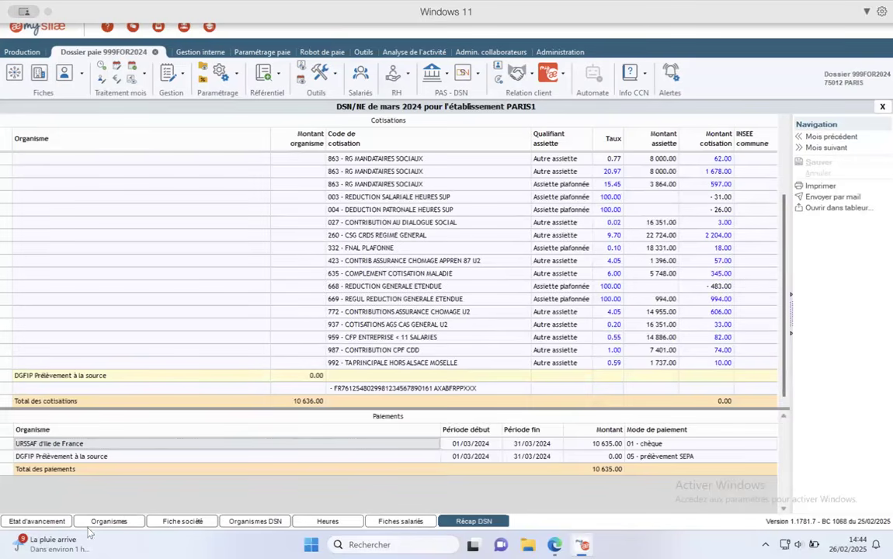
left_click(38, 521)
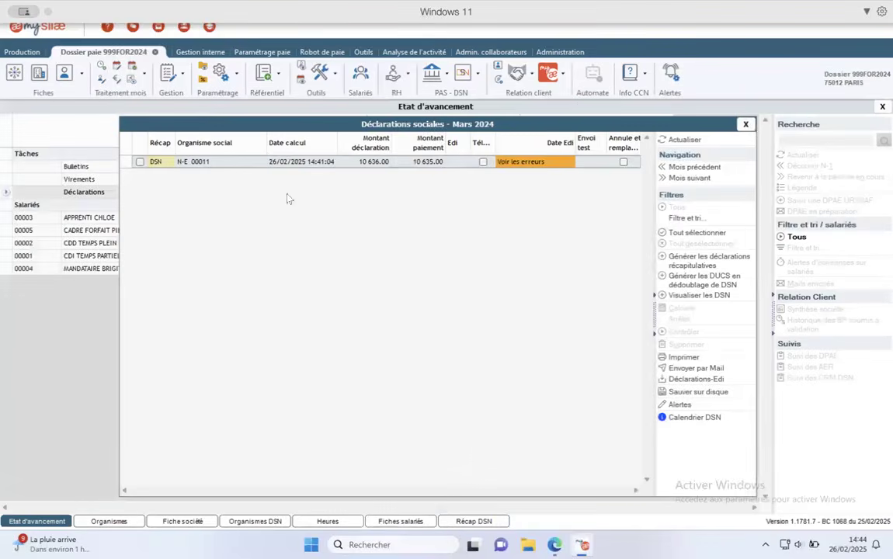
left_click(746, 124)
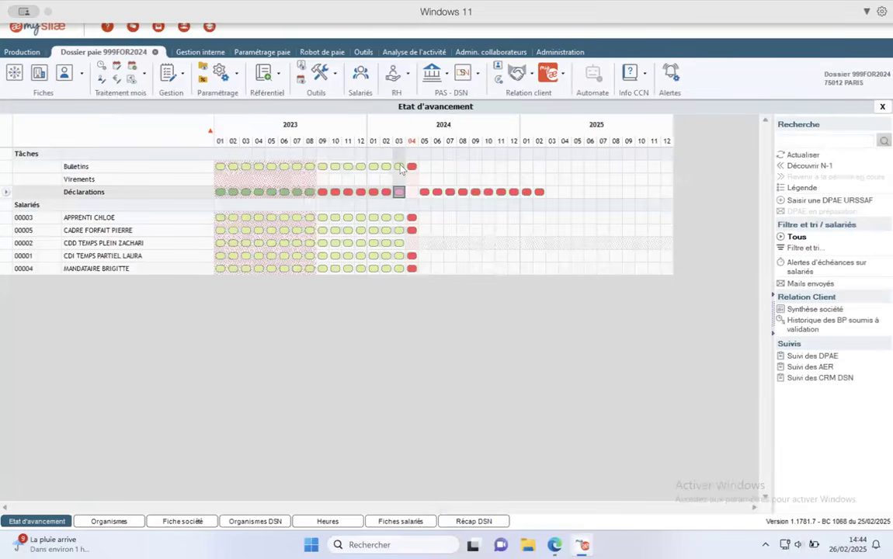
- Open the March 2024 charges table from the payslips' actions menu
right_click(401, 170)
left_click(476, 150)
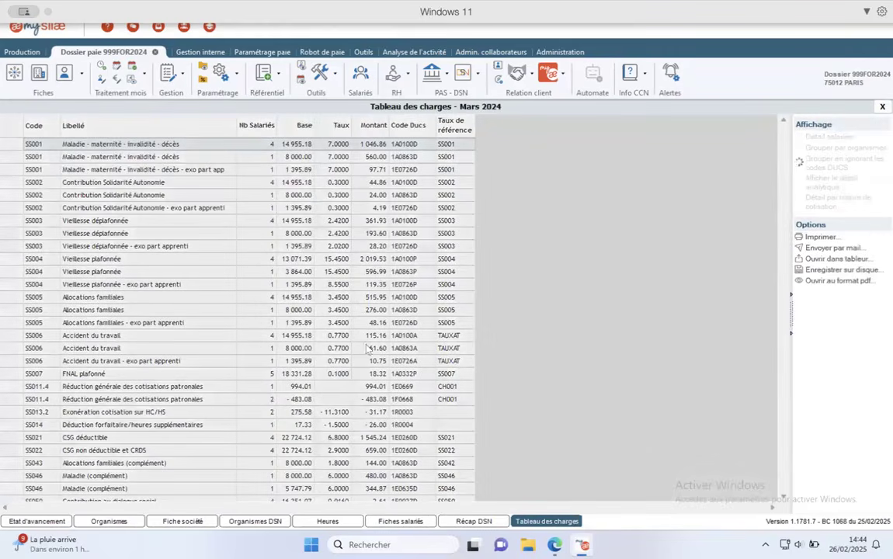
scroll(150, 413, "down", 10)
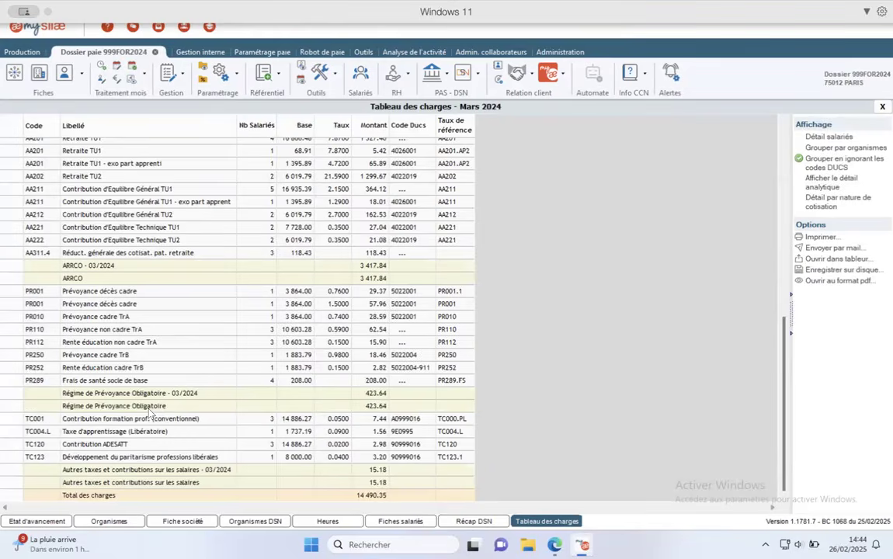
- Check the DGFIP Prélèvement à la source payment in Récap DSN, then view charges totalling 14 490.35
left_click(475, 522)
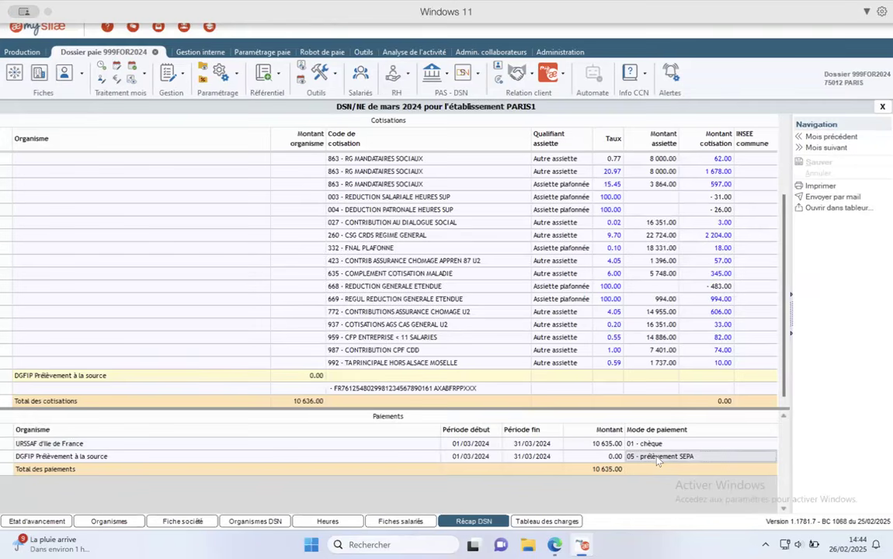
left_click(87, 459)
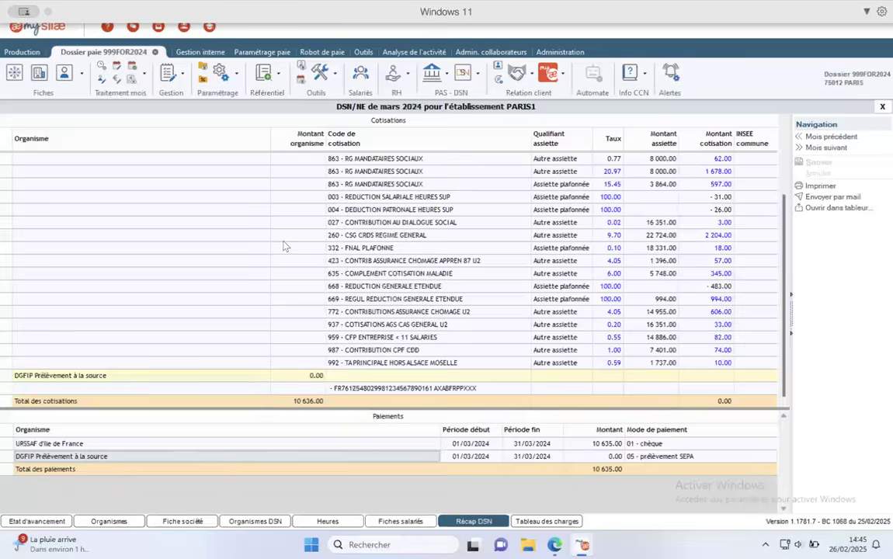
scroll(261, 220, "up", 3)
left_click(546, 522)
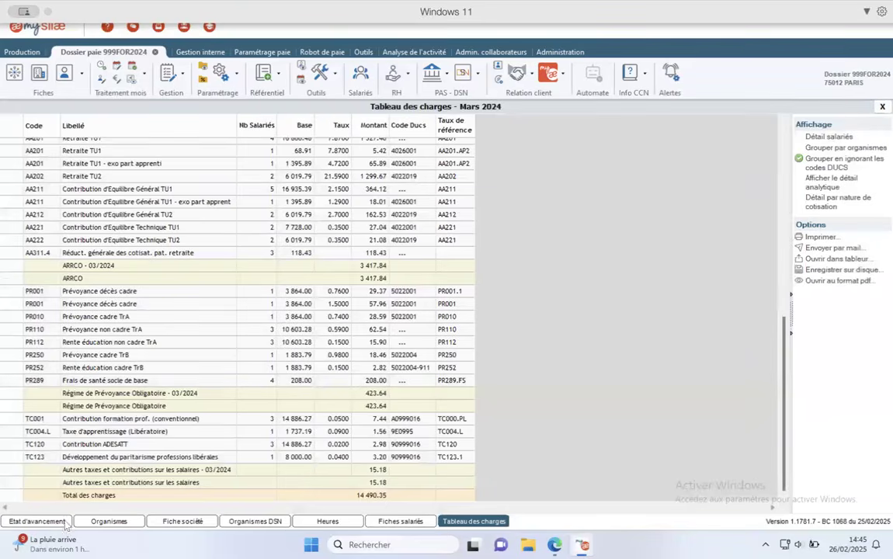
- Reopen the 03/2024 declarations from Etat d'avancement and close them again
left_click(36, 521)
double_click(398, 192)
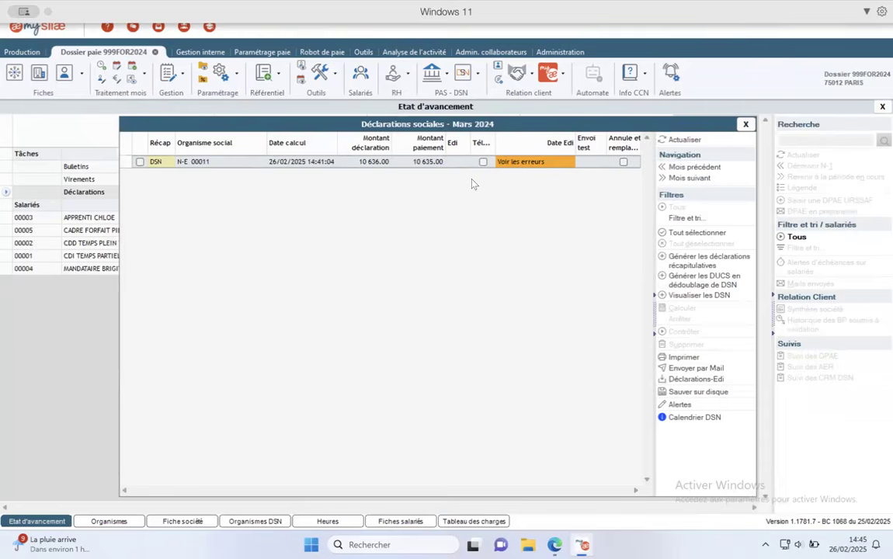
left_click(745, 124)
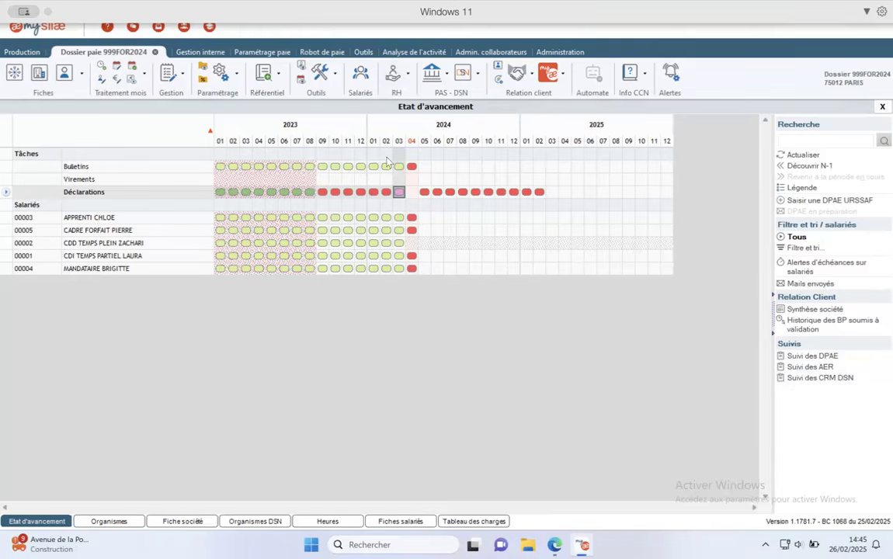
double_click(397, 217)
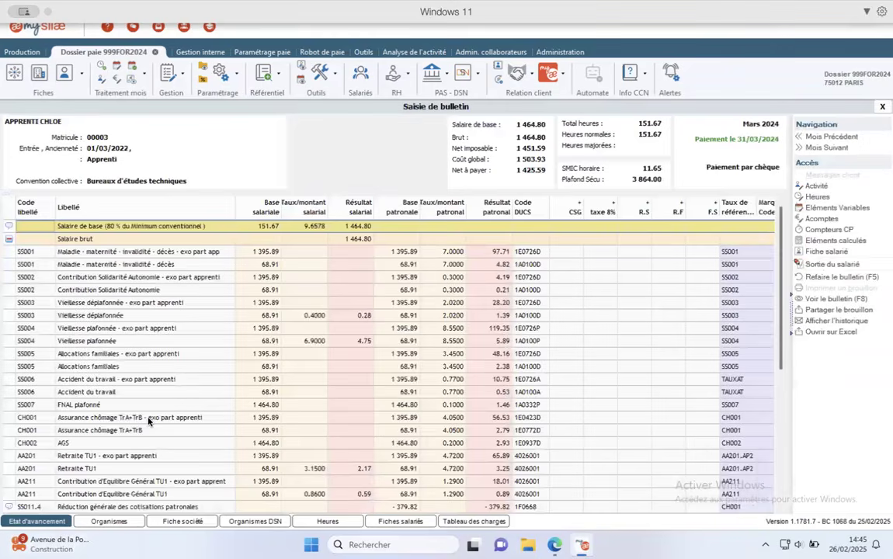
scroll(148, 422, "down", 6)
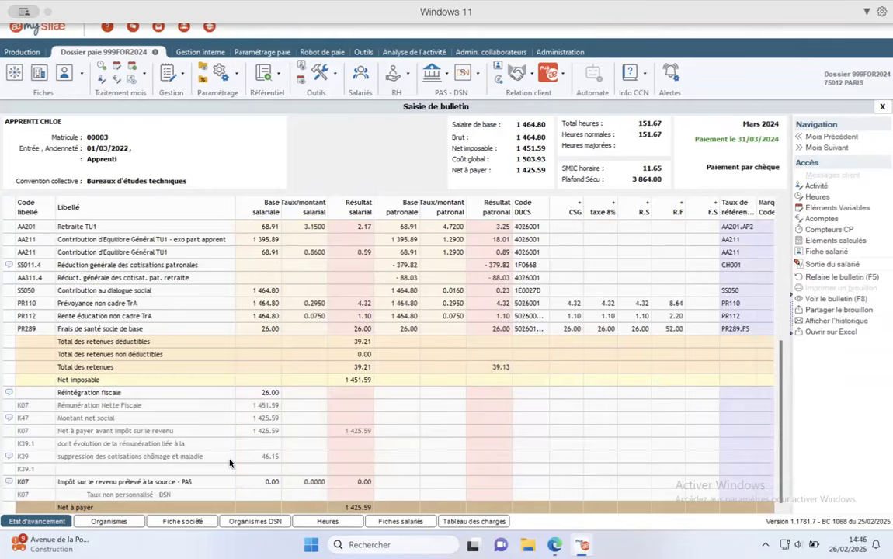
left_click(311, 482)
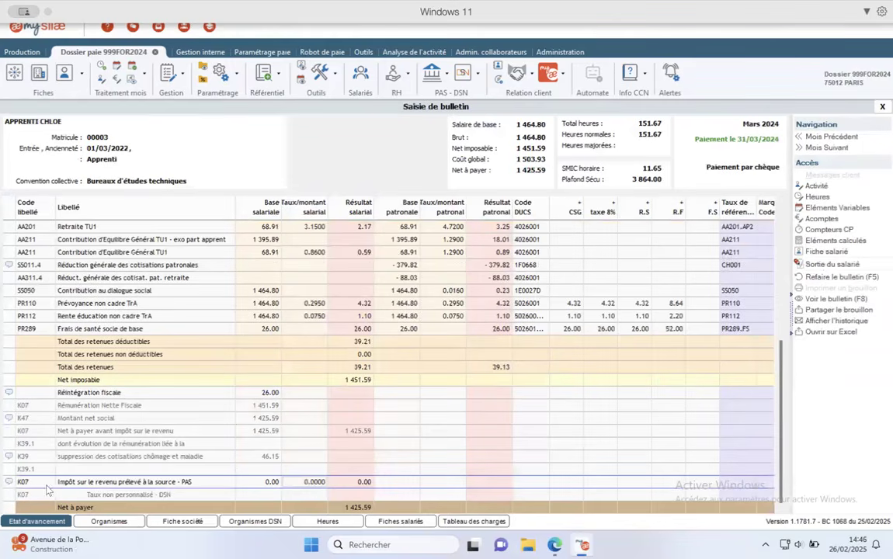
left_click(8, 482)
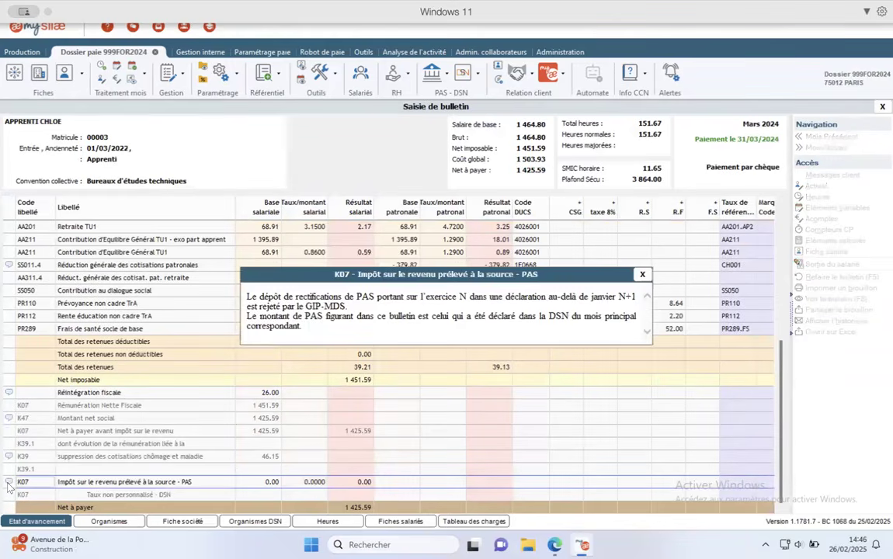
left_click(642, 274)
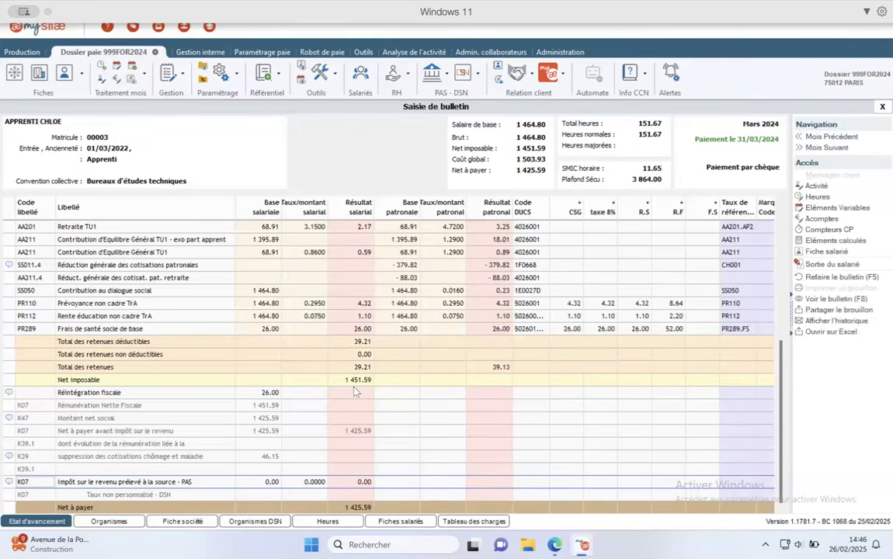
left_click(882, 107)
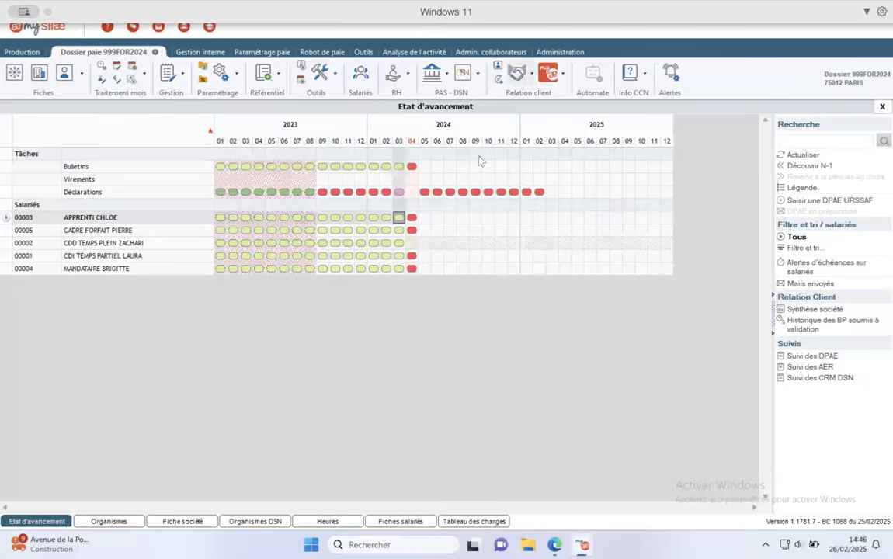
left_click(399, 166)
right_click(399, 167)
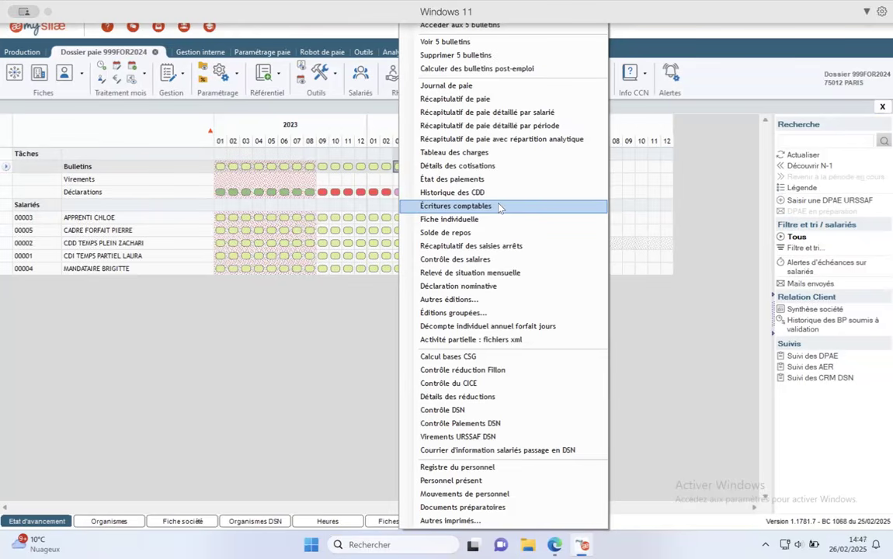
left_click(254, 272)
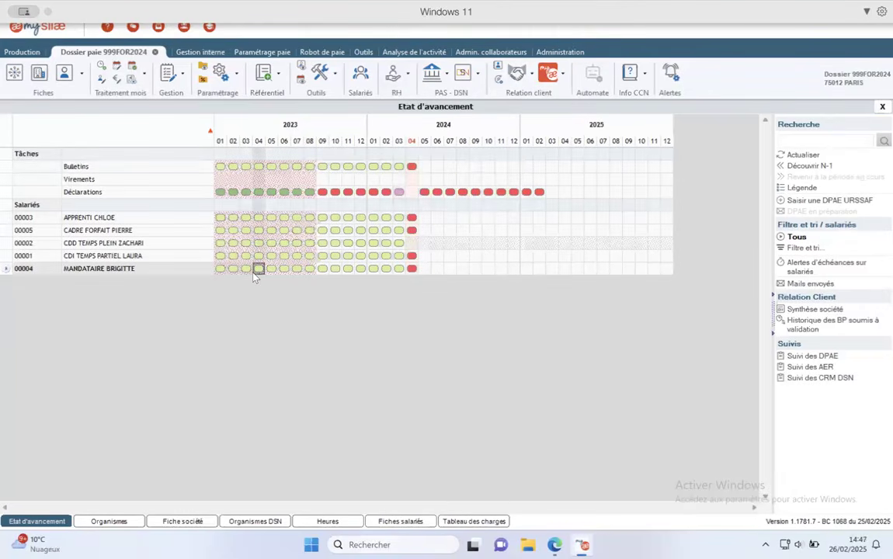
- Show the RH ribbon menu listing HR features such as Bilan Social
left_click(403, 78)
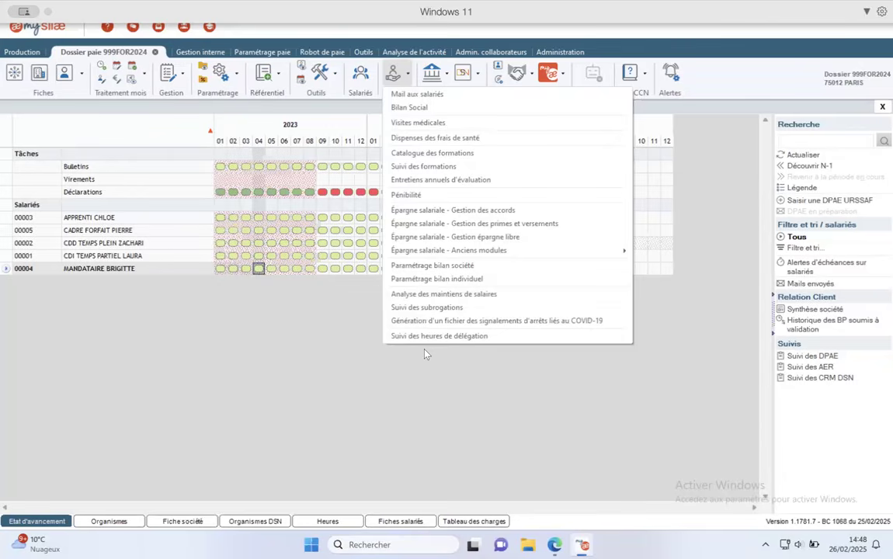
- Run the Bilan Social analysis for 01/01/2024–30/04/2024 and review the age and seniority charts
left_click(285, 303)
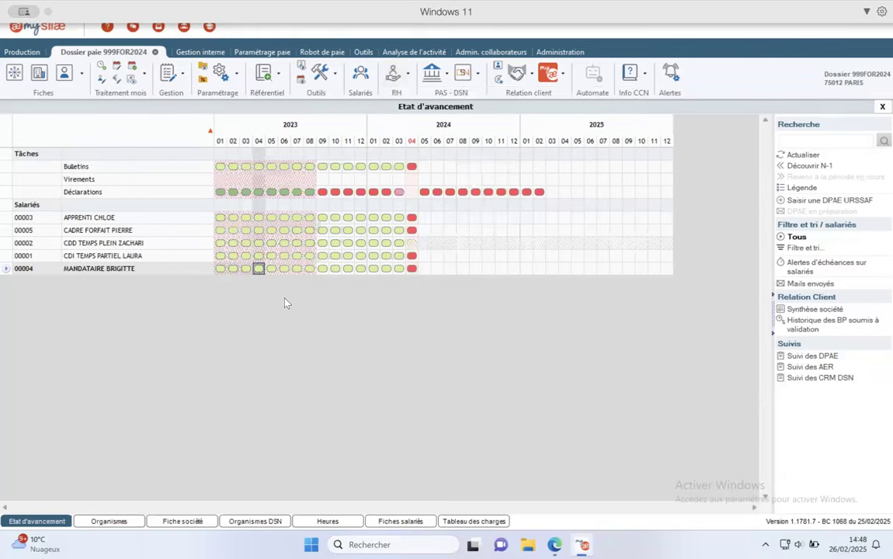
left_click(407, 74)
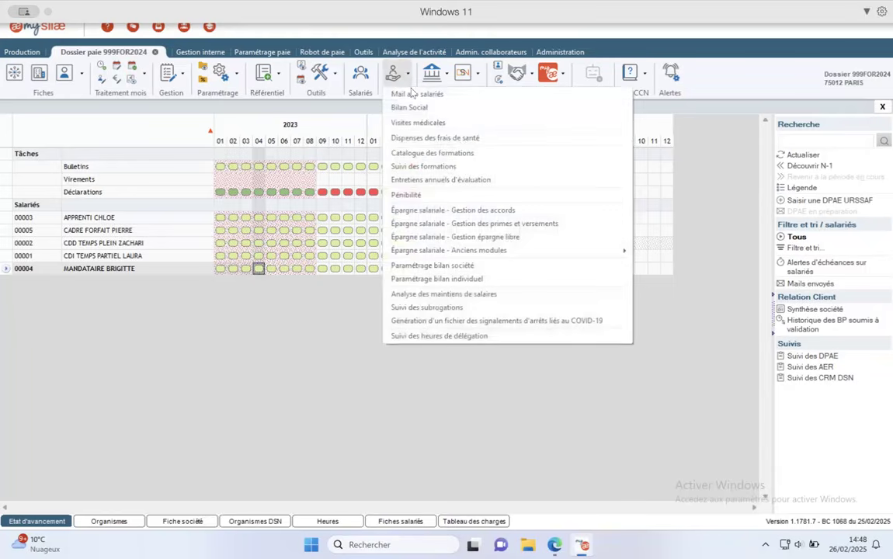
left_click(428, 109)
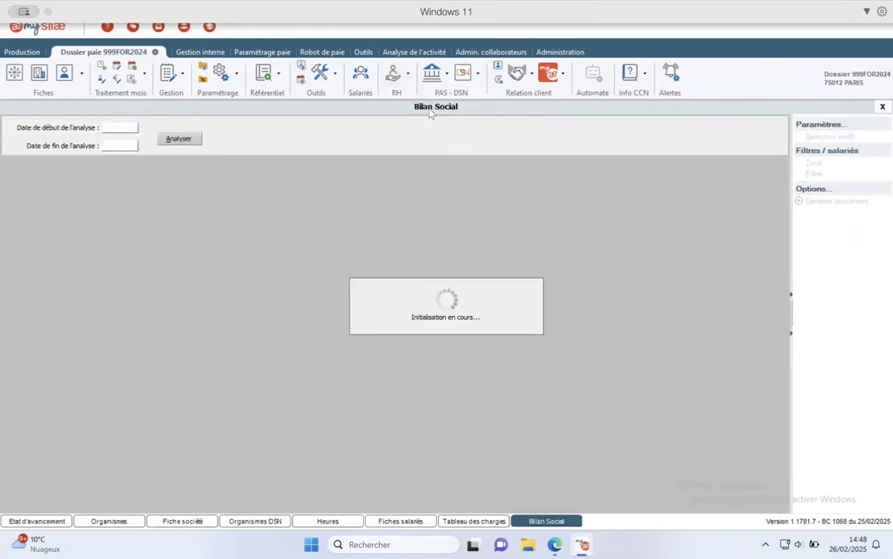
left_click(162, 134)
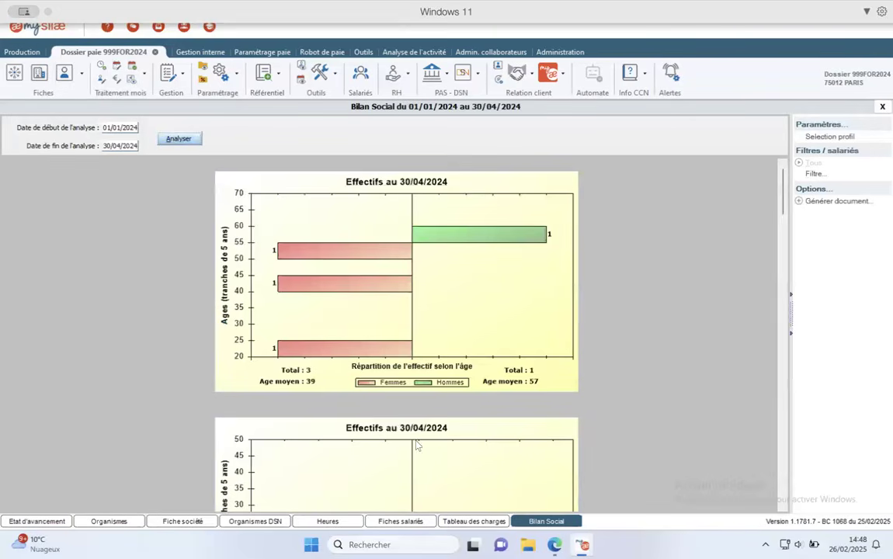
scroll(416, 444, "down", 20)
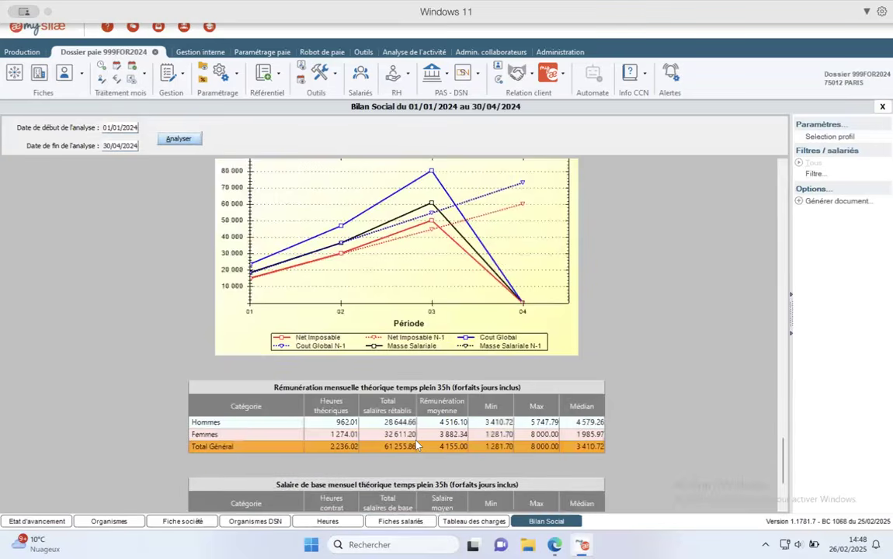
scroll(416, 444, "up", 20)
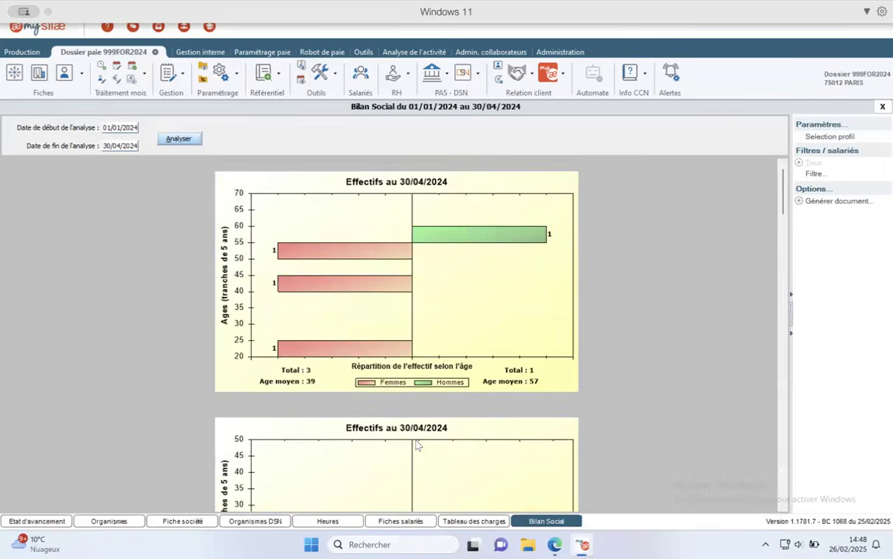
scroll(417, 444, "down", 3)
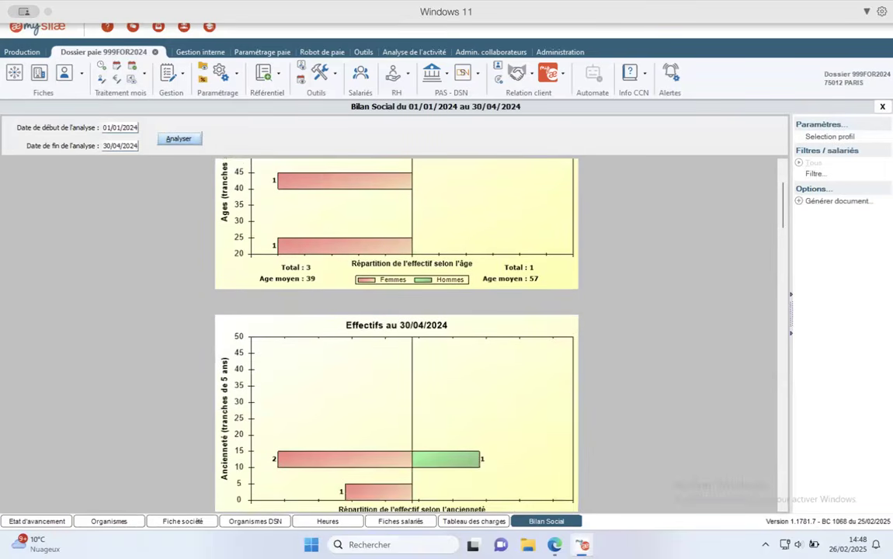
- Leave the group filter and profile selection unchanged and generate the Bilan Social document
left_click(814, 173)
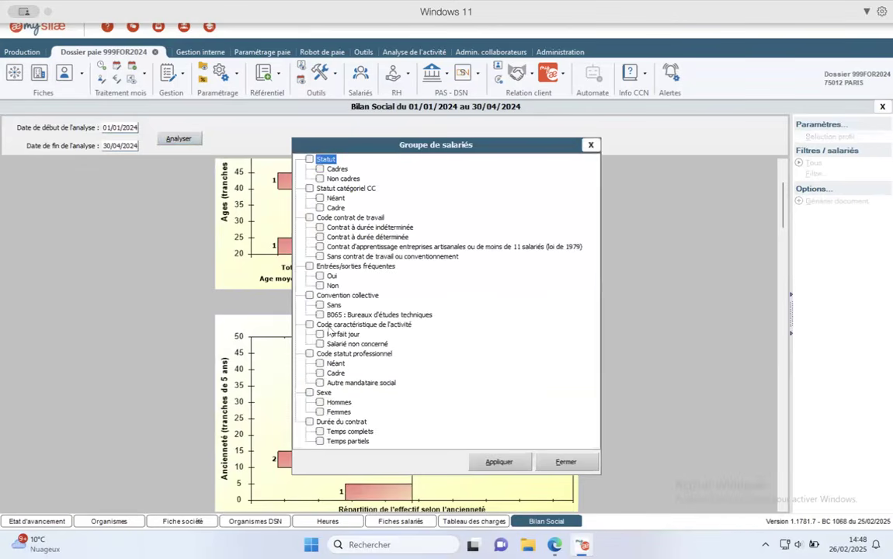
left_click(590, 144)
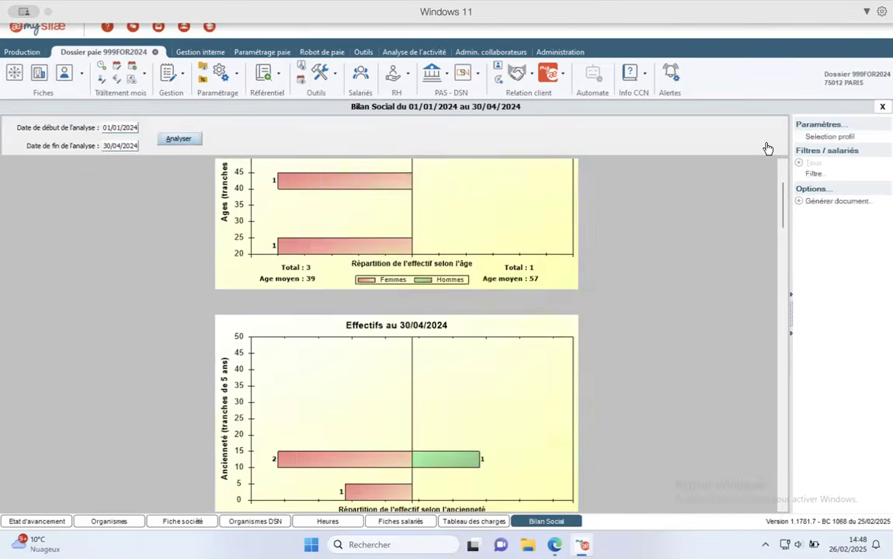
left_click(842, 137)
left_click(562, 177)
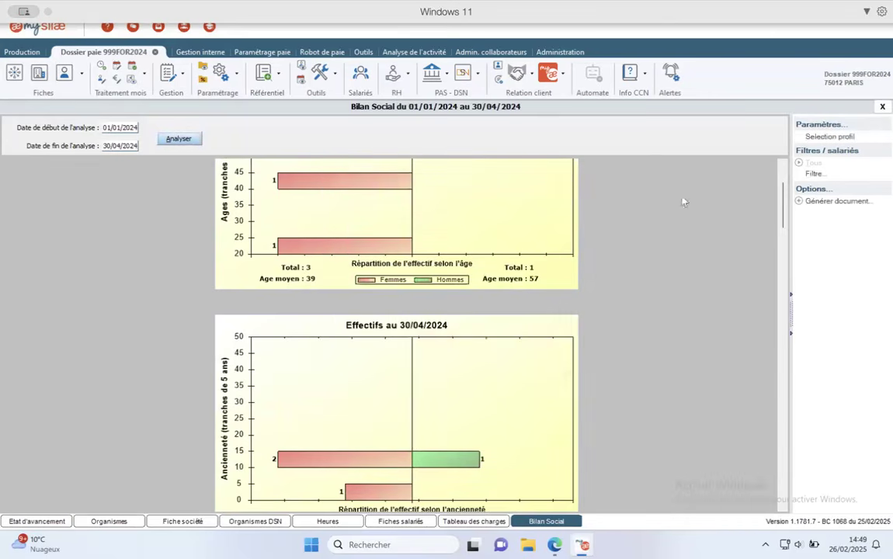
left_click(837, 201)
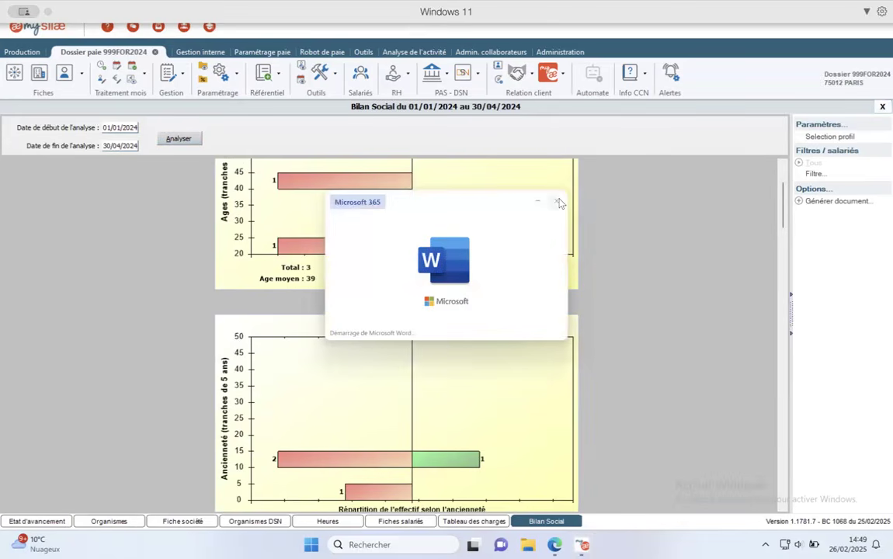
- Dismiss the Word launch and pass through Tableau des charges and Fiches salariés back to Etat d'avancement
left_click(558, 203)
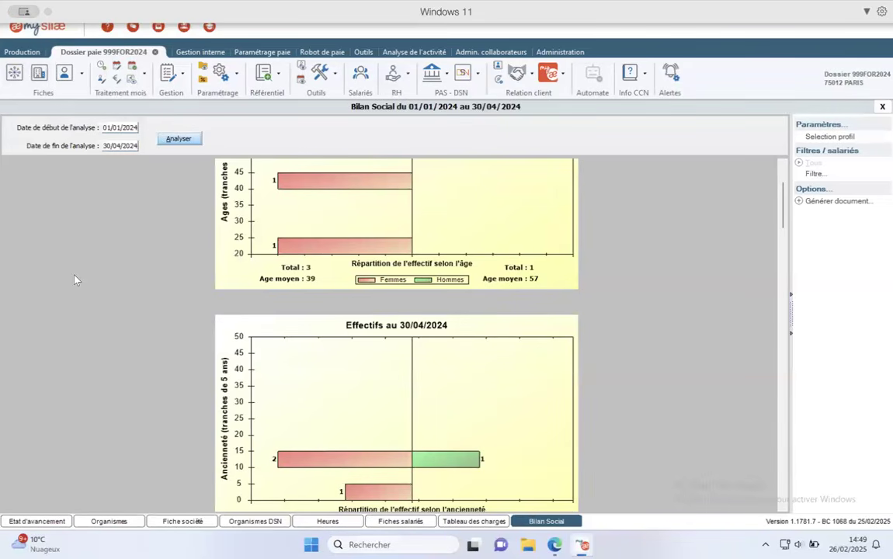
left_click(466, 522)
left_click(401, 521)
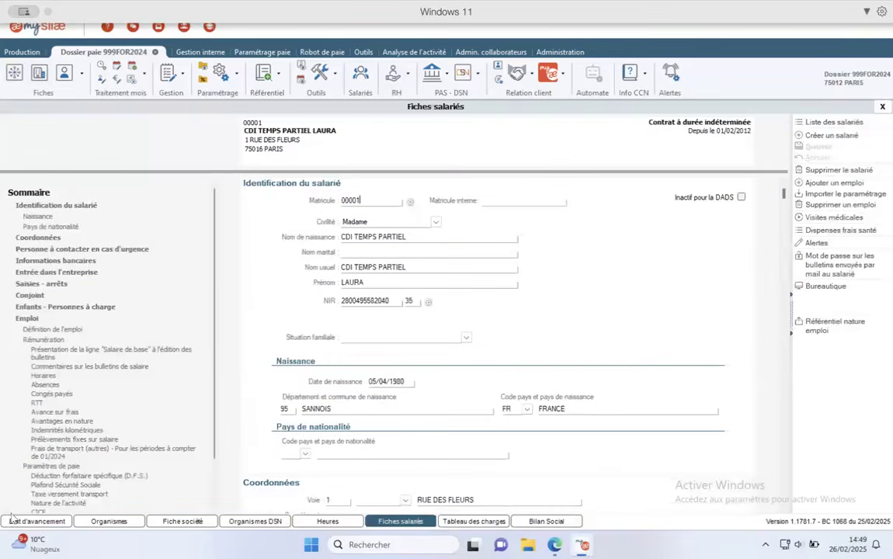
left_click(51, 522)
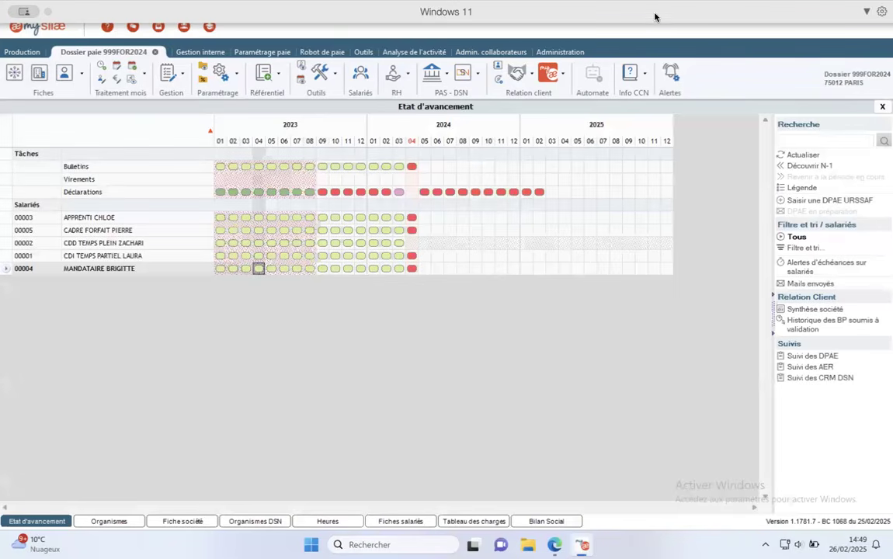